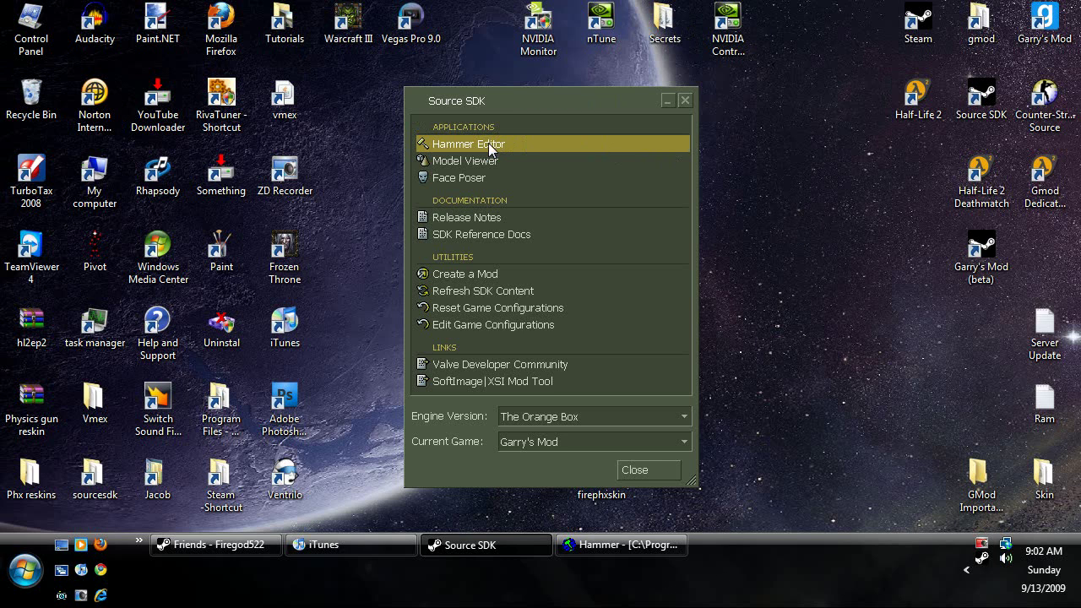
- Switch to the Hammer editor and examine the train, its road and the path line in the 3D view
click(617, 544)
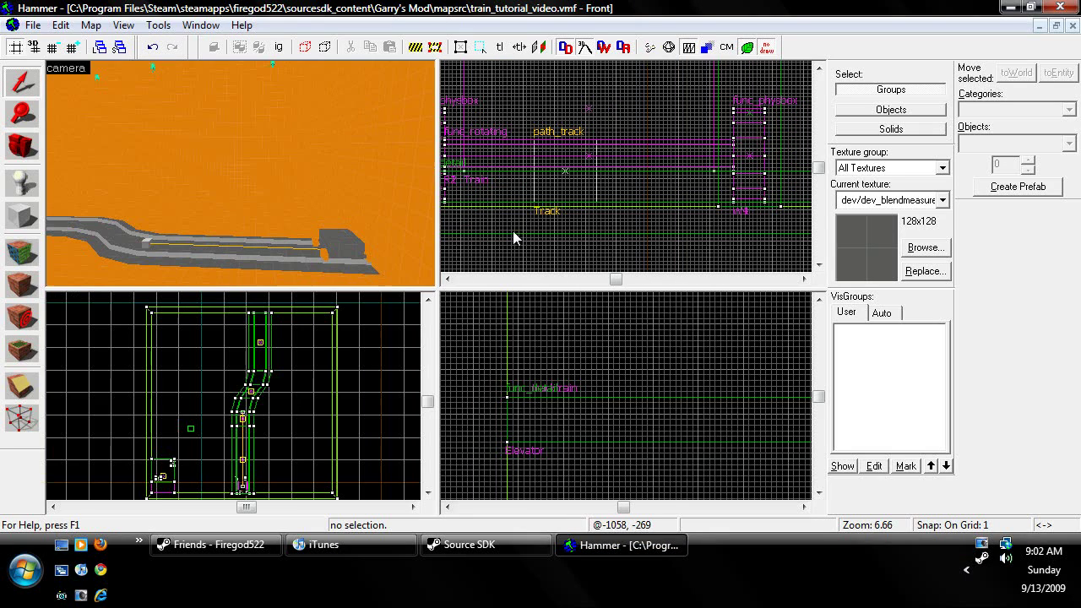
key(z)
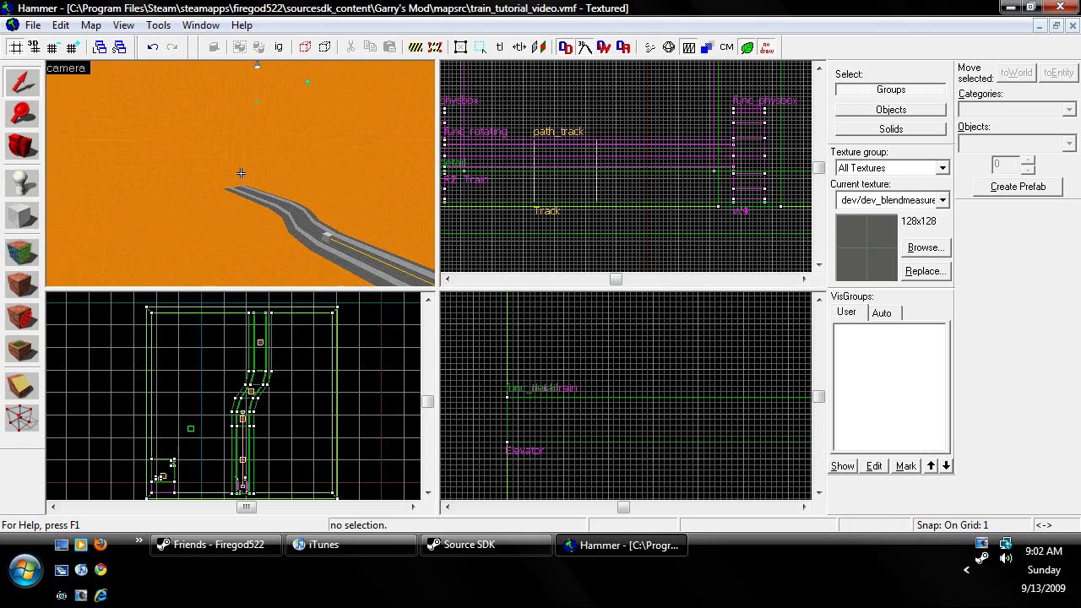
key(z)
key(z)
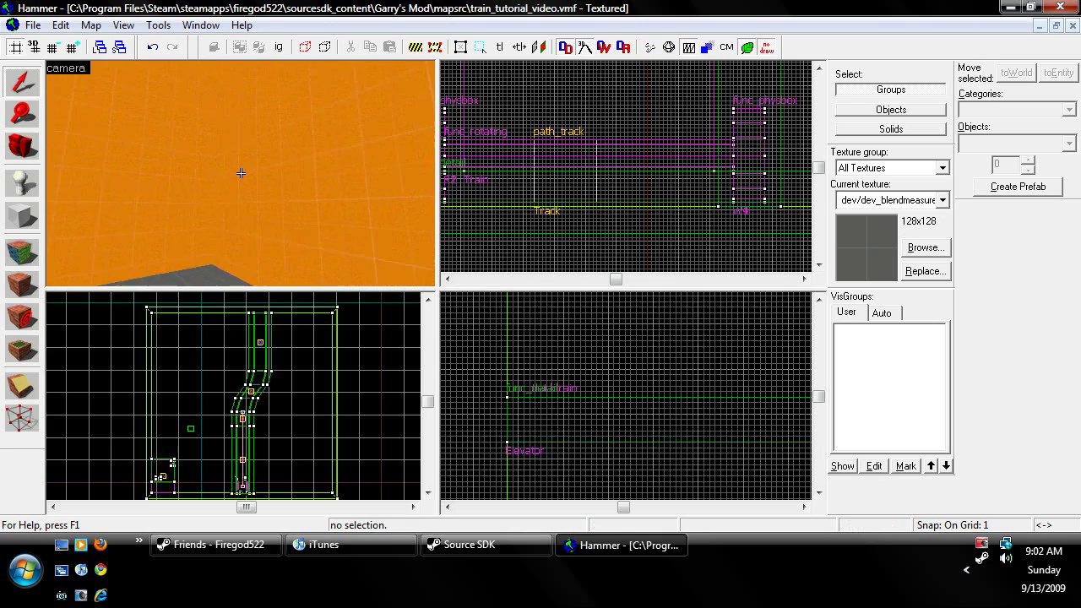
key(z)
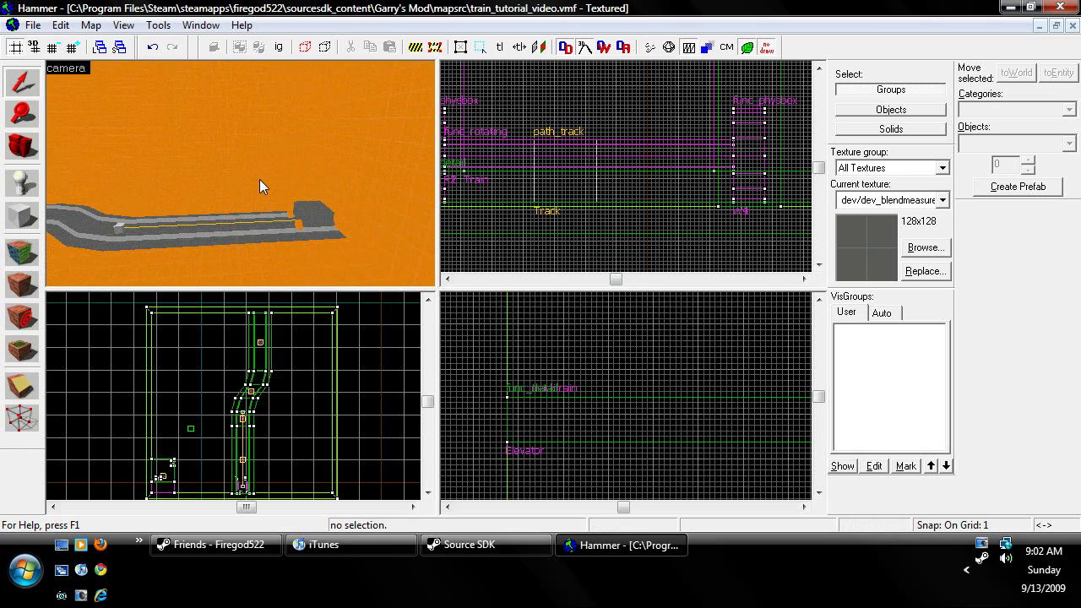
key(z)
key(z)
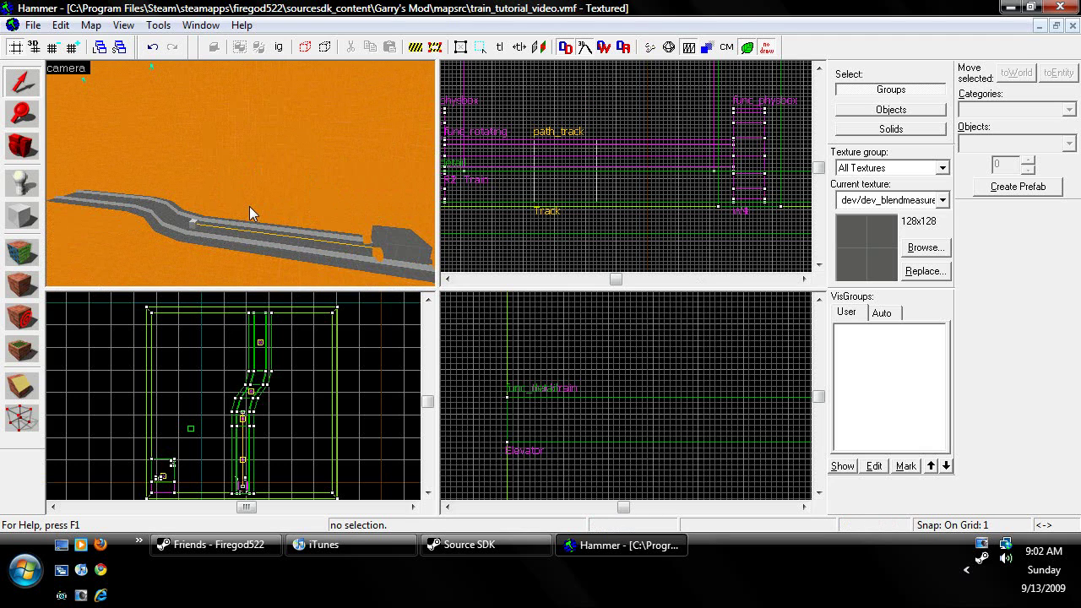
key(a)
key(z)
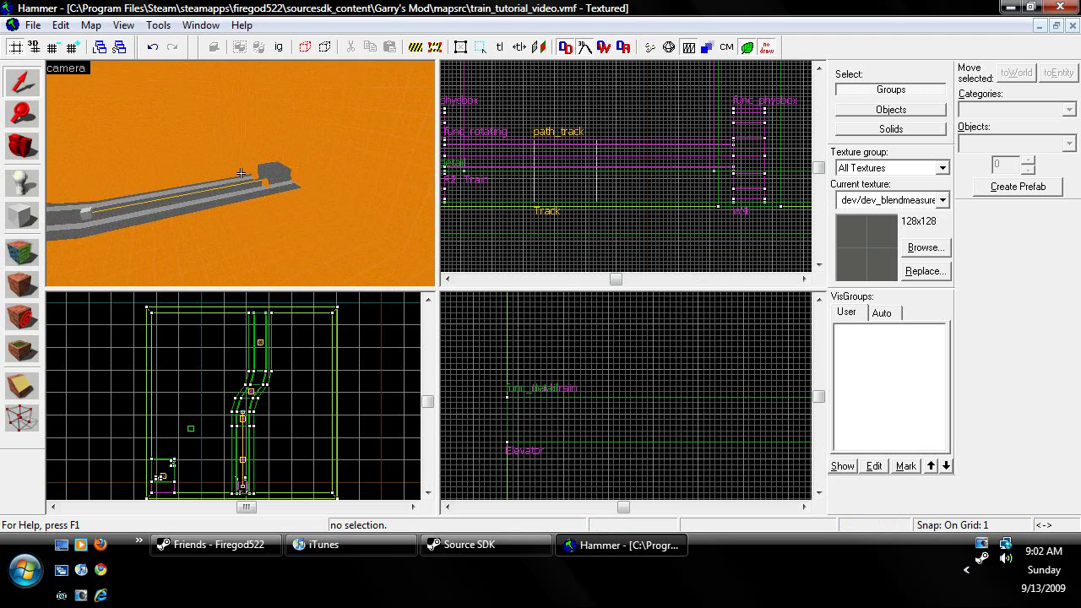
key(w)
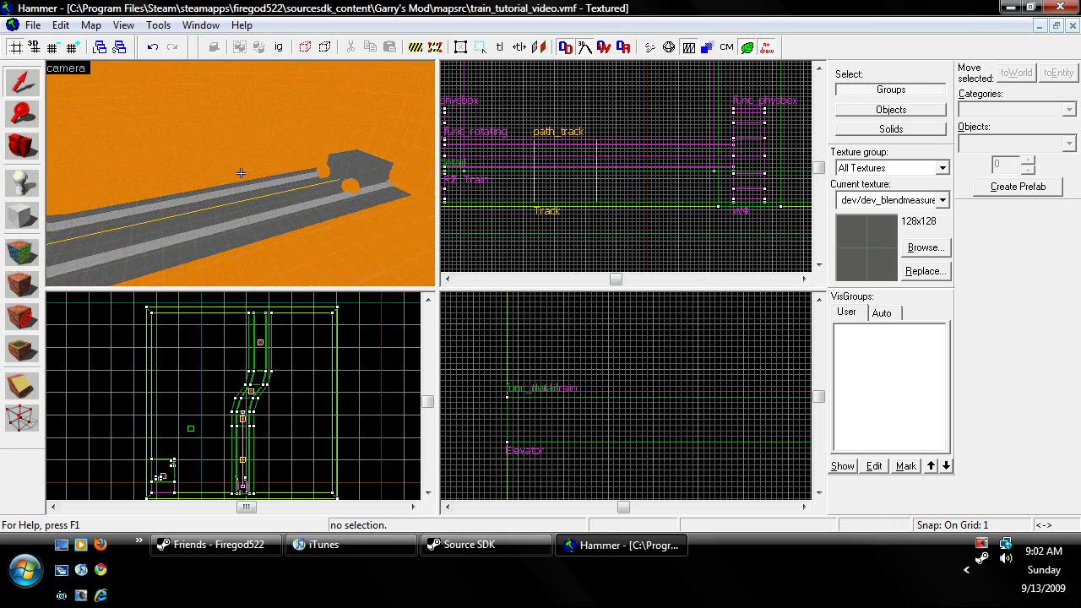
- Delete the path_track block on the road at the far end of the yellow path line
key(z)
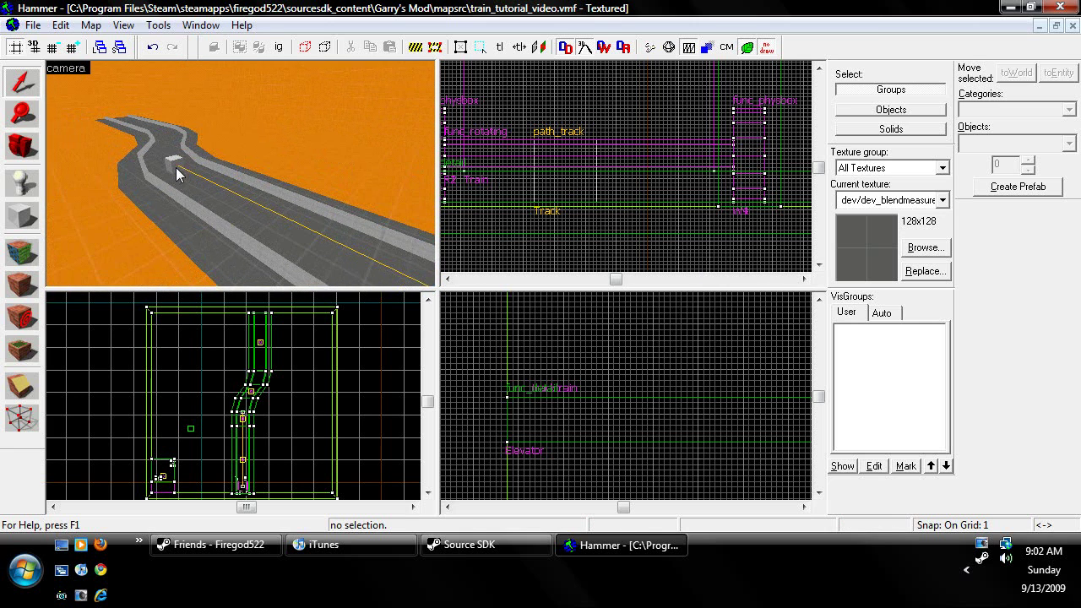
click(176, 166)
key(Delete)
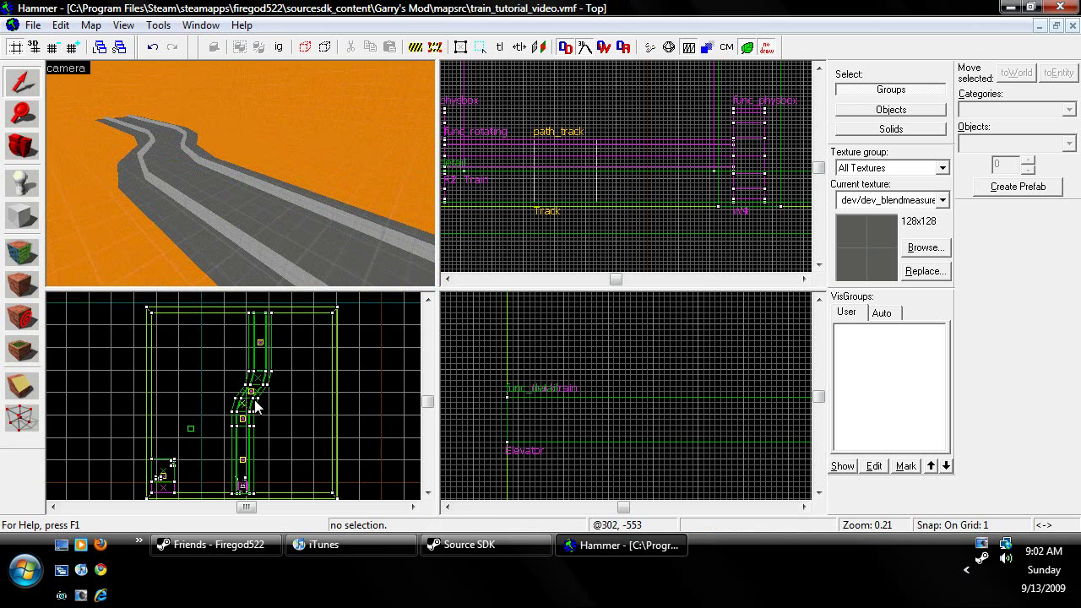
- Examine the road's full length and the train with its orange wheels from several angles in the 3D view
key(z)
key(w)
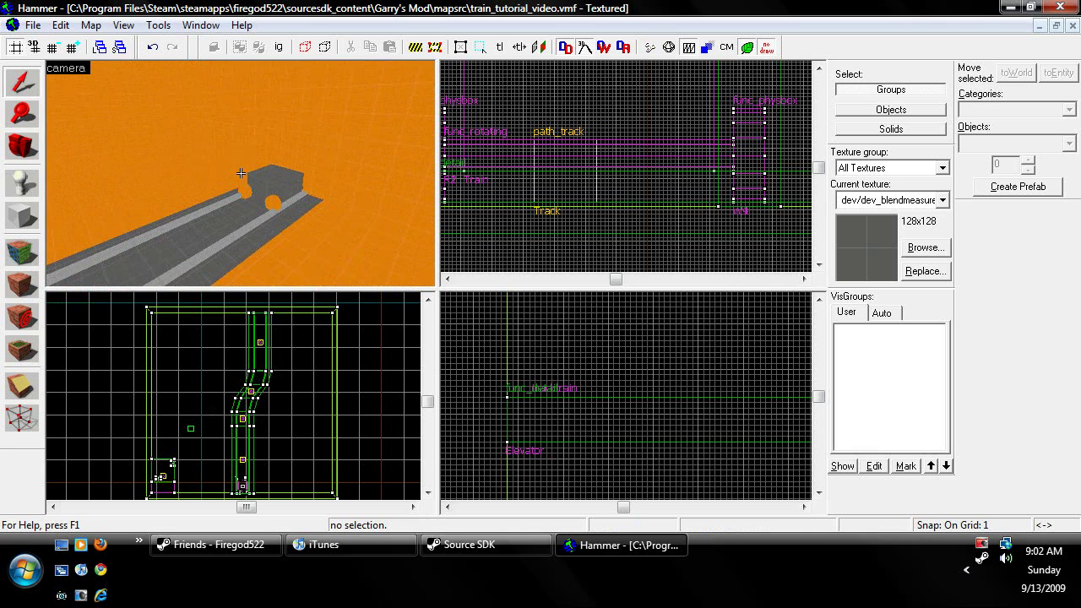
key(w)
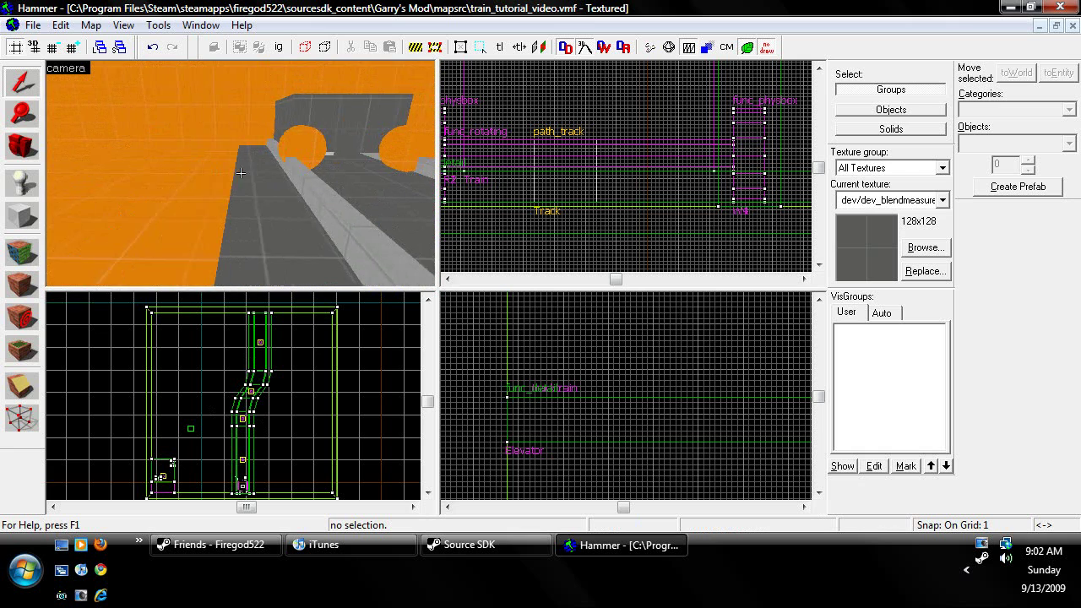
key(w)
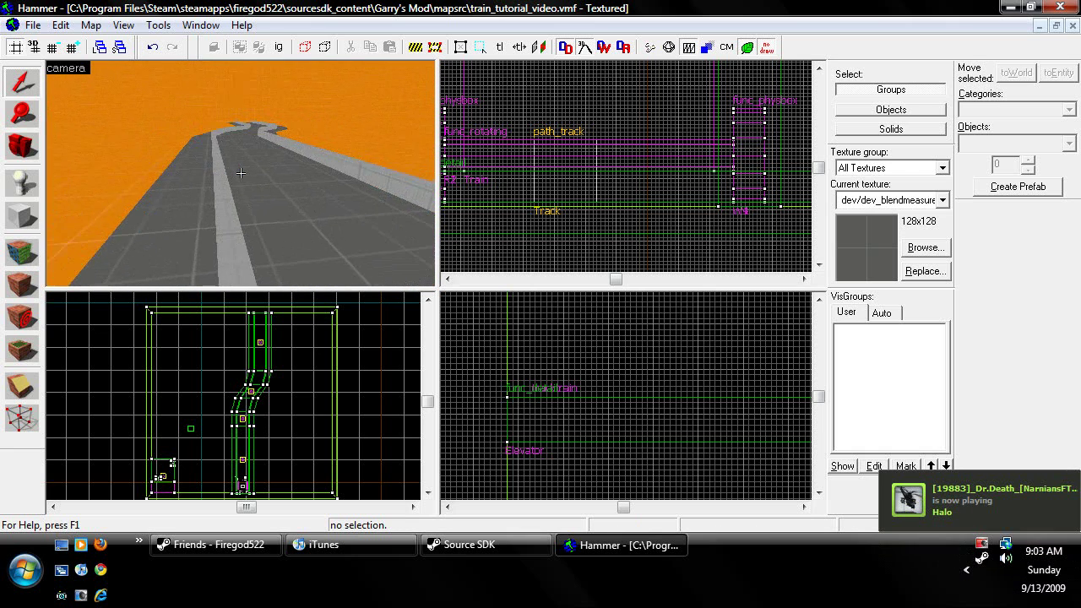
key(w)
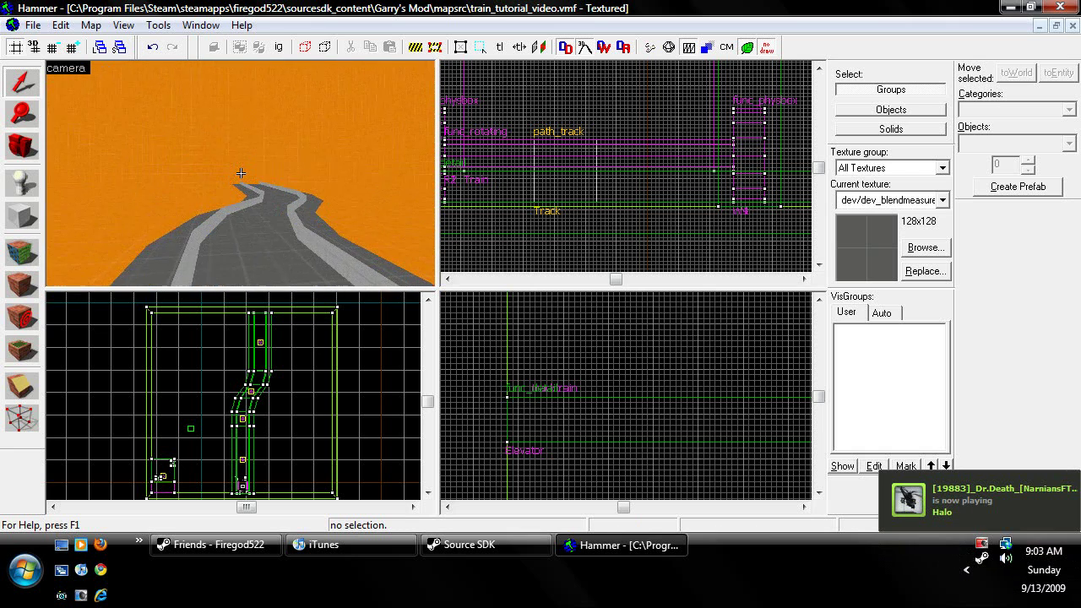
key(w)
key(z)
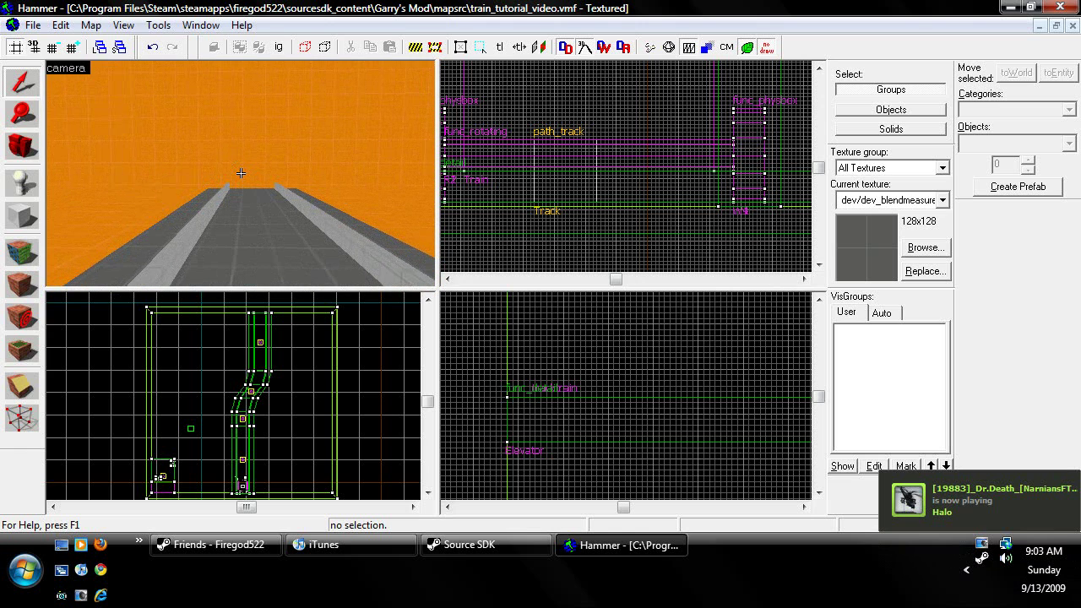
key(w)
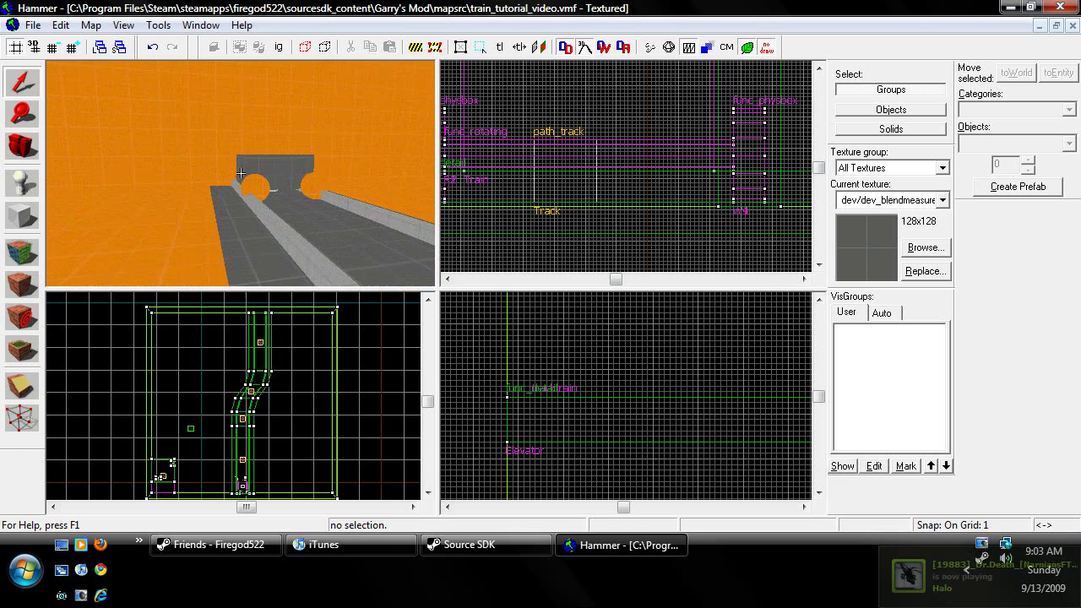
key(w)
key(z)
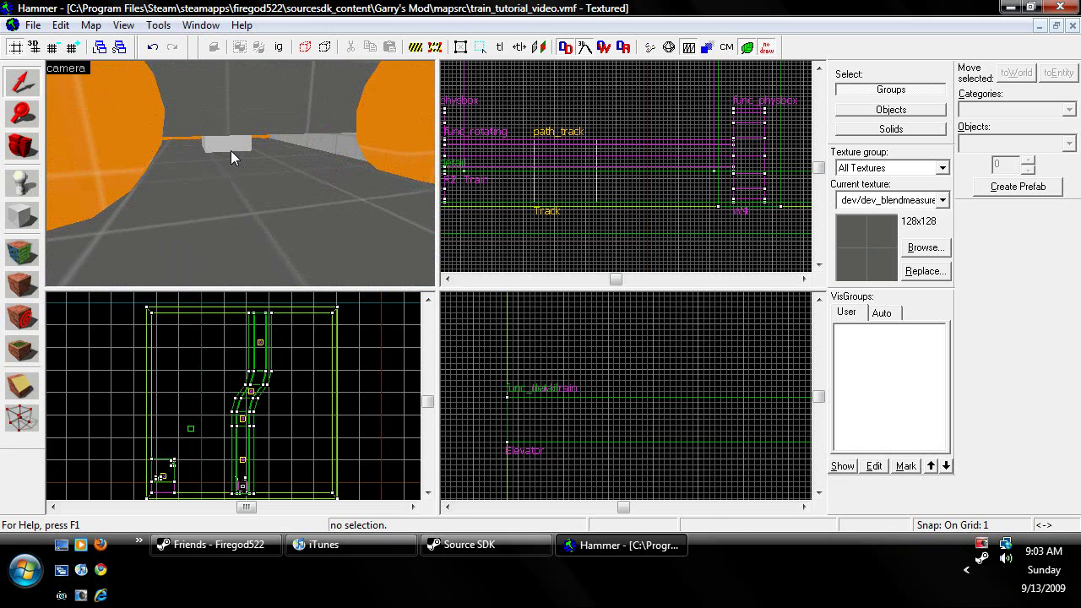
- Select the path_track named Track under the train and inspect its object properties
click(231, 150)
scroll(225, 355, up, 3)
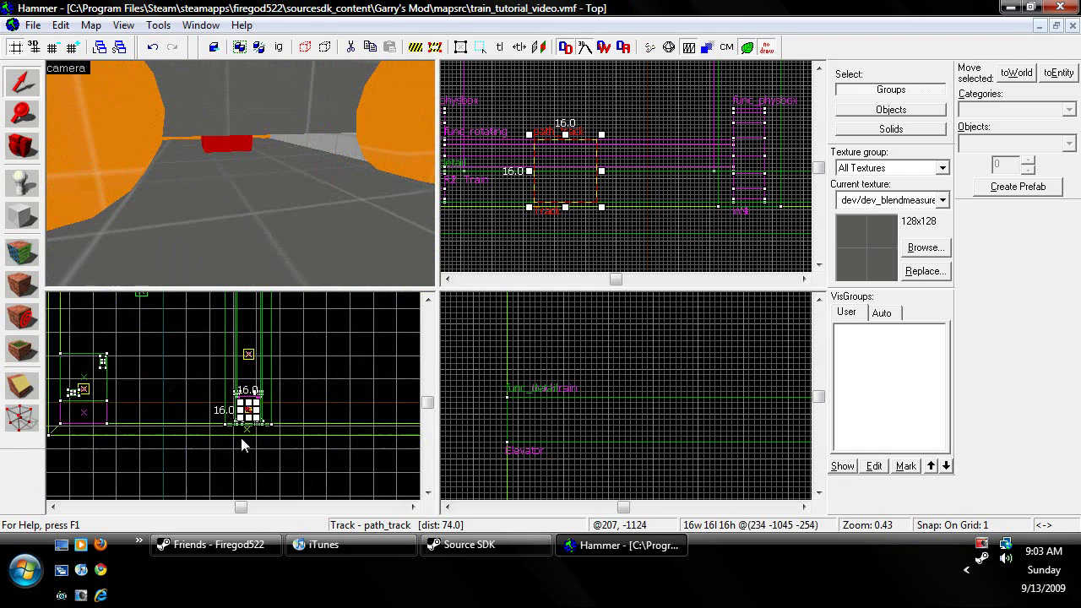
scroll(241, 437, up, 6)
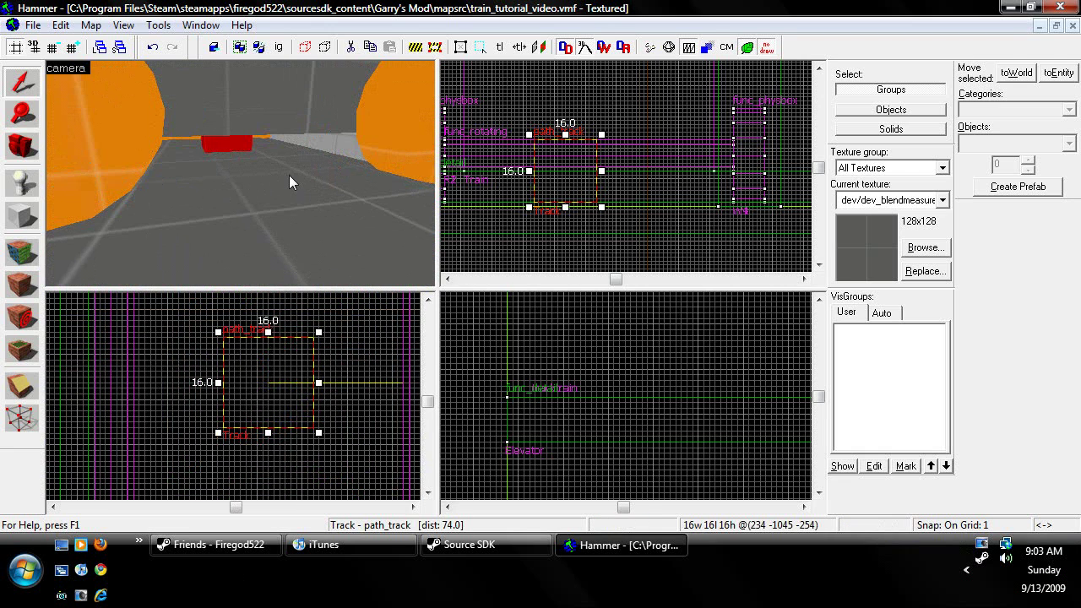
key(s)
key(z)
key(alt+Return)
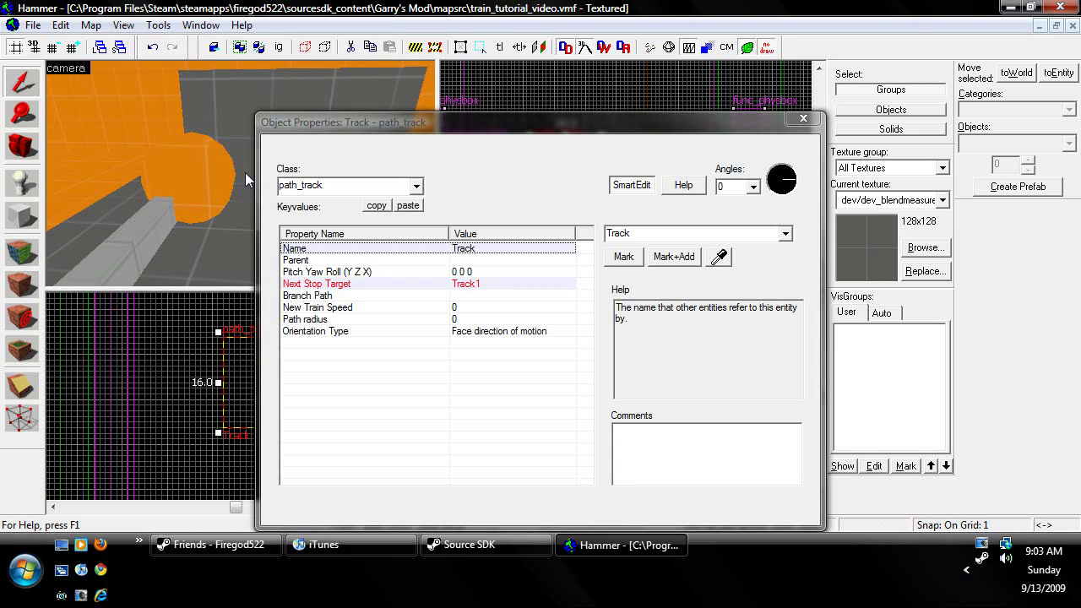
click(804, 118)
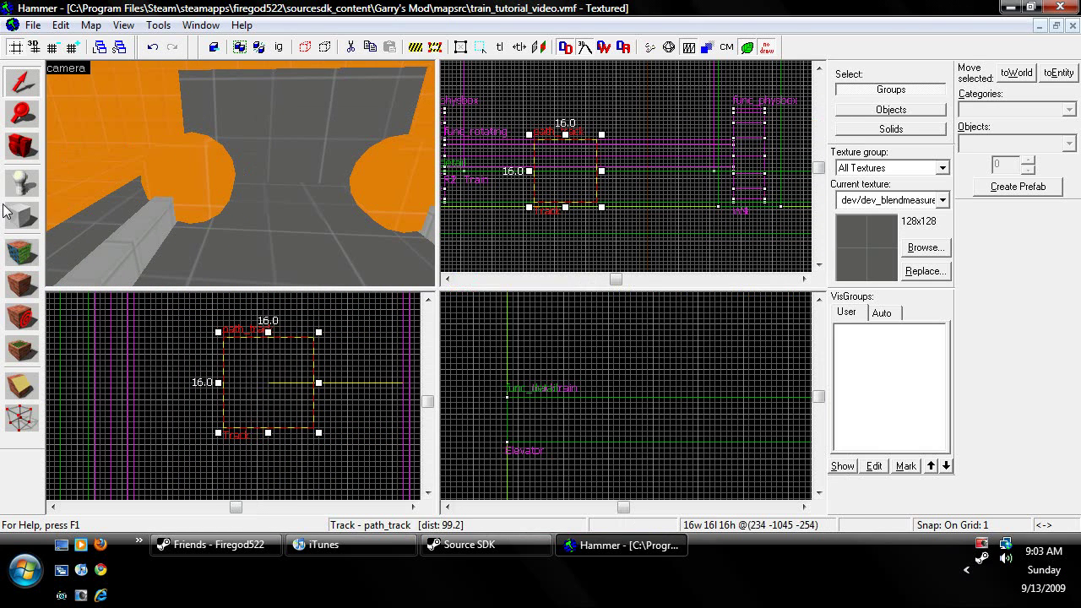
- Place a path_track entity on the road in front of the train
key(shift+e)
click(1036, 143)
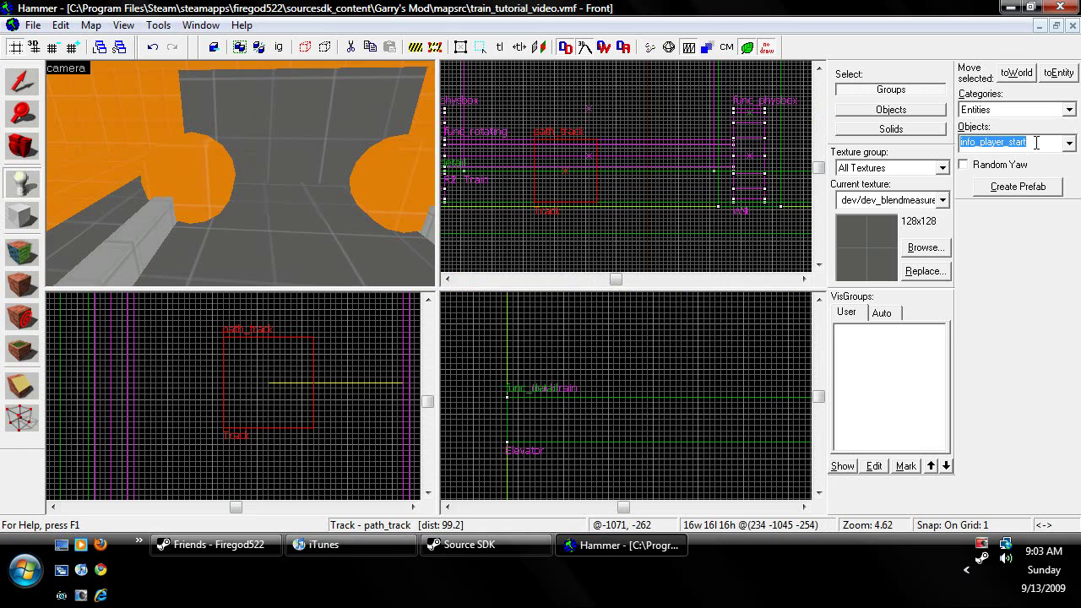
text(path_track)
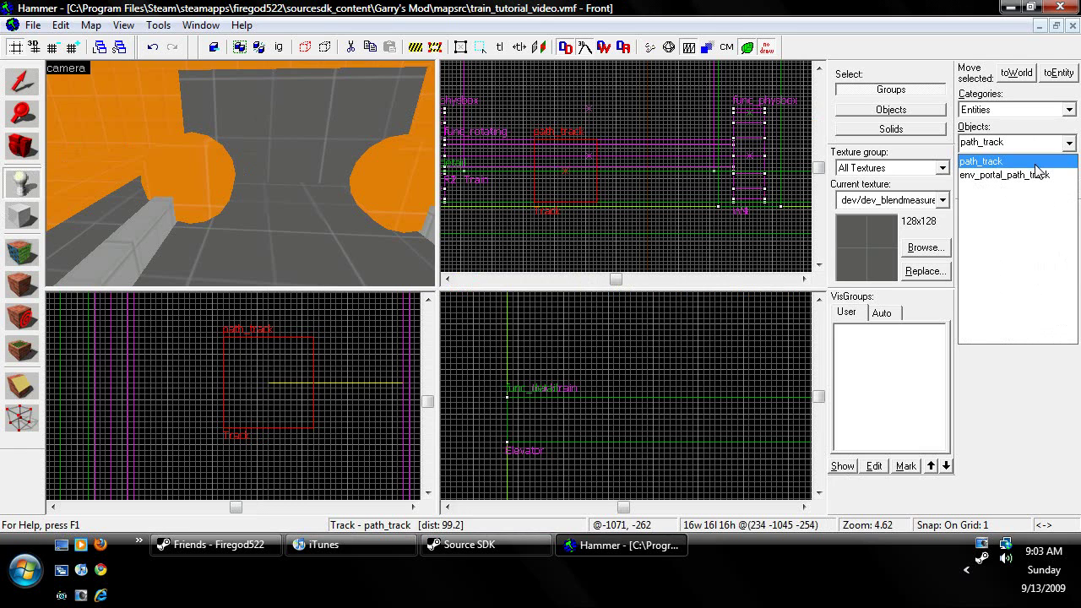
click(1038, 162)
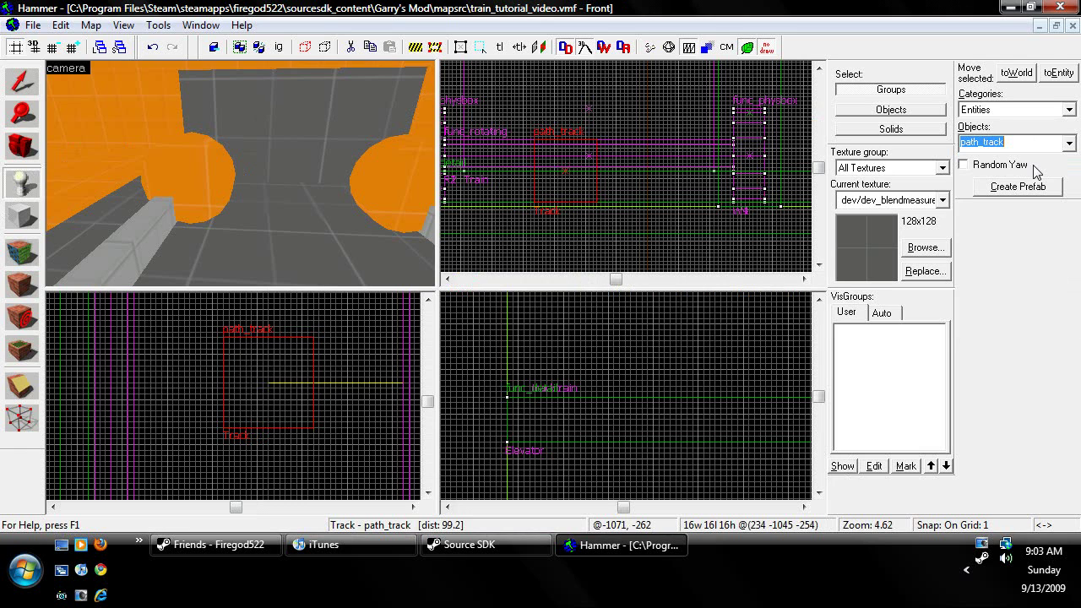
scroll(385, 186, down, 1)
click(232, 230)
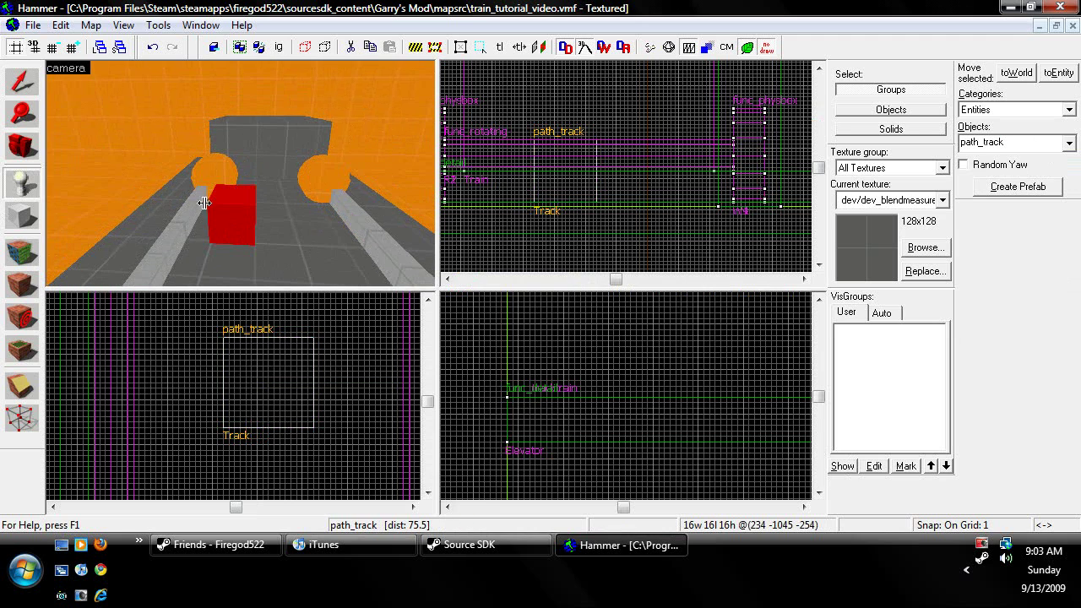
- Inspect the newly placed path_track's properties and delete the entity
click(22, 82)
key(alt+Return)
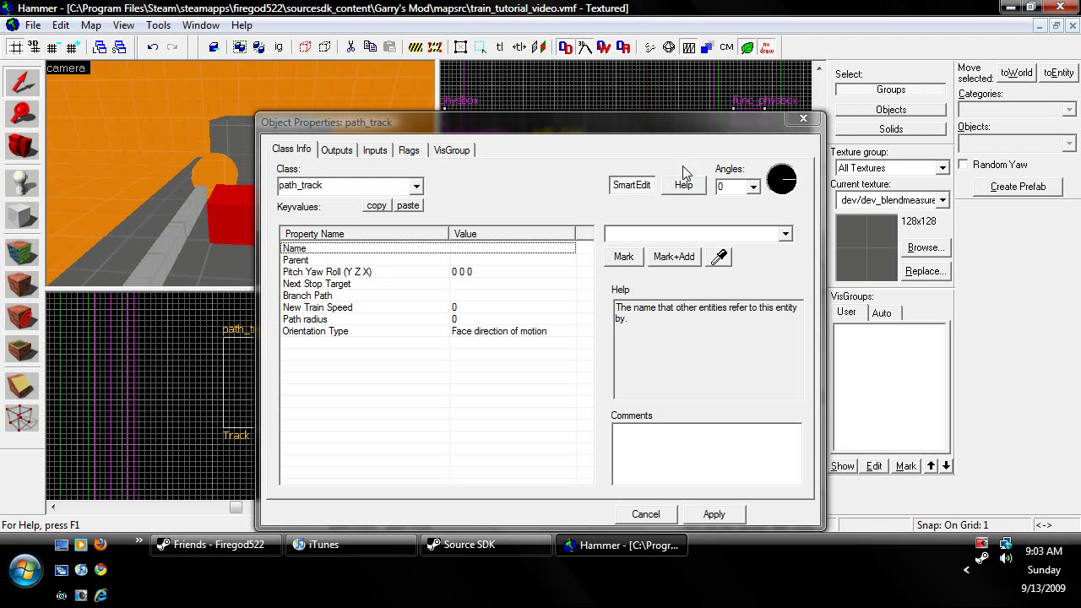
click(804, 119)
key(Delete)
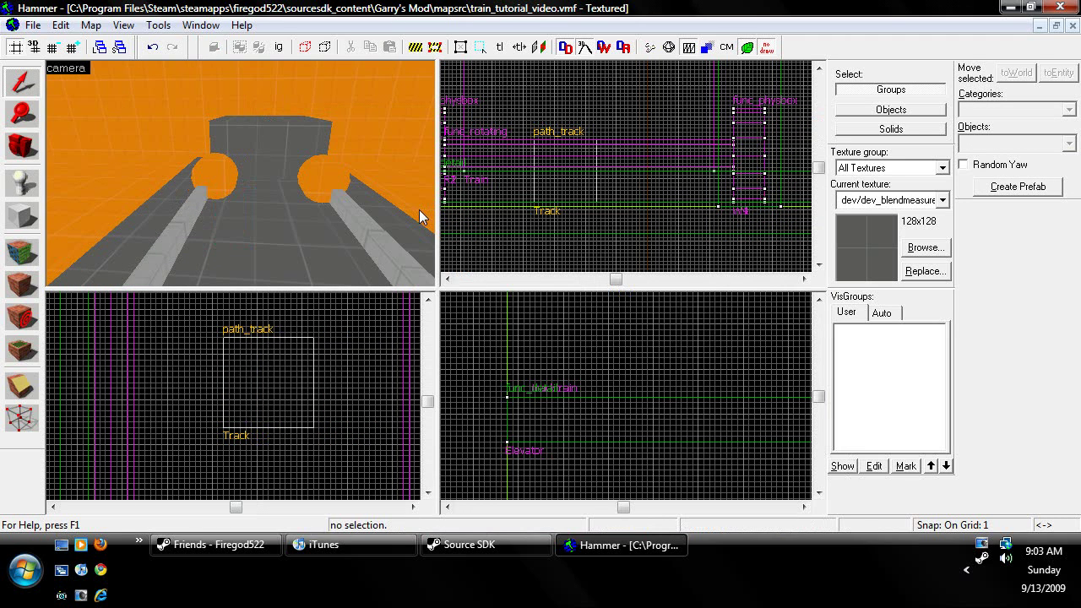
- Rename the path_track under the train to Train_track and apply the change
key(w)
key(z)
click(255, 114)
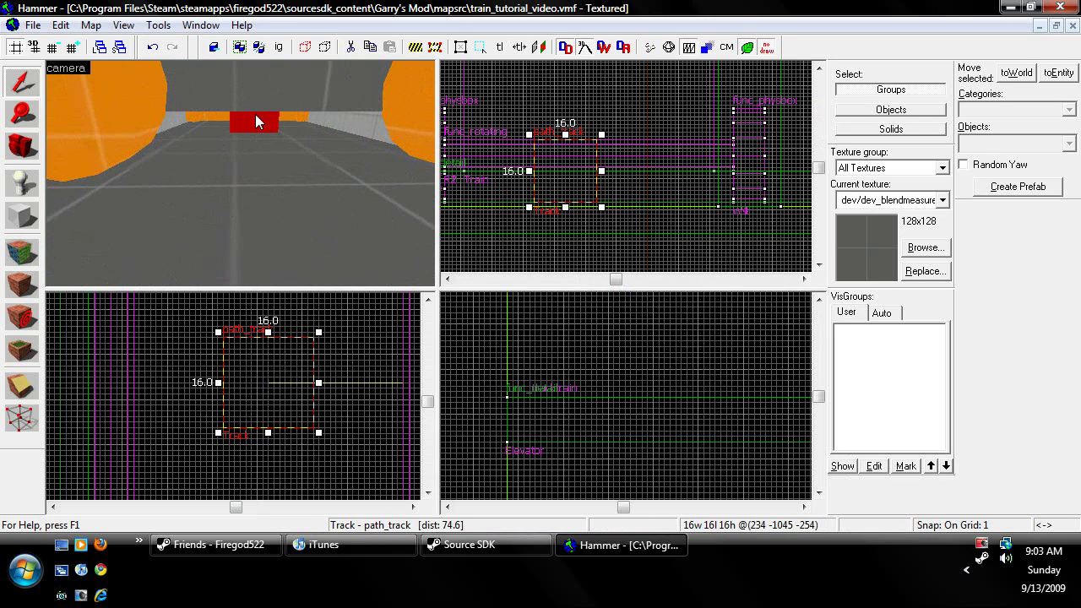
key(s)
key(alt+Return)
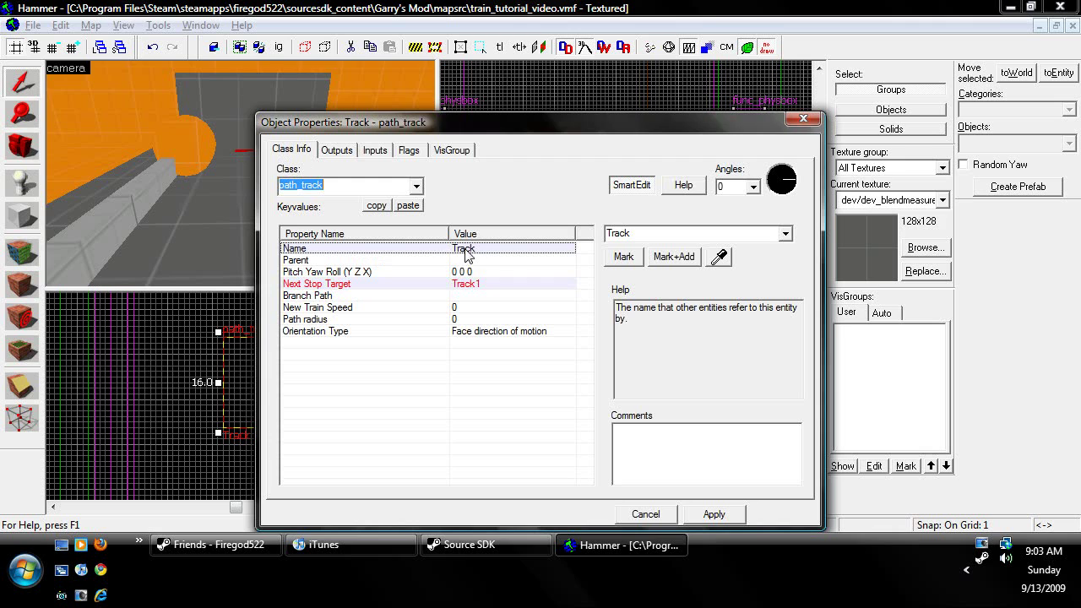
click(651, 238)
text(Train)
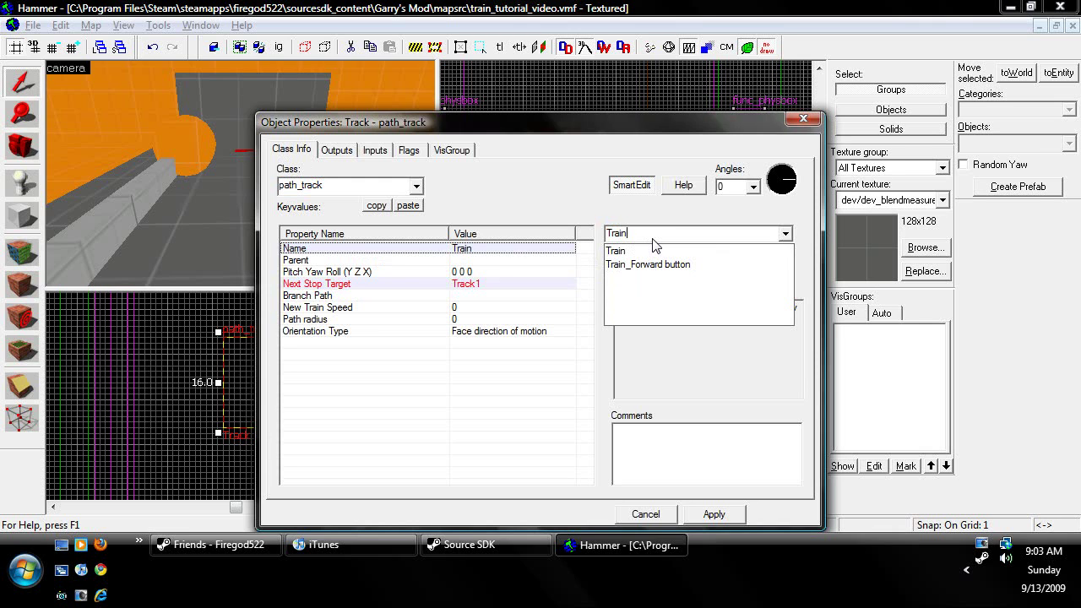
text(_track)
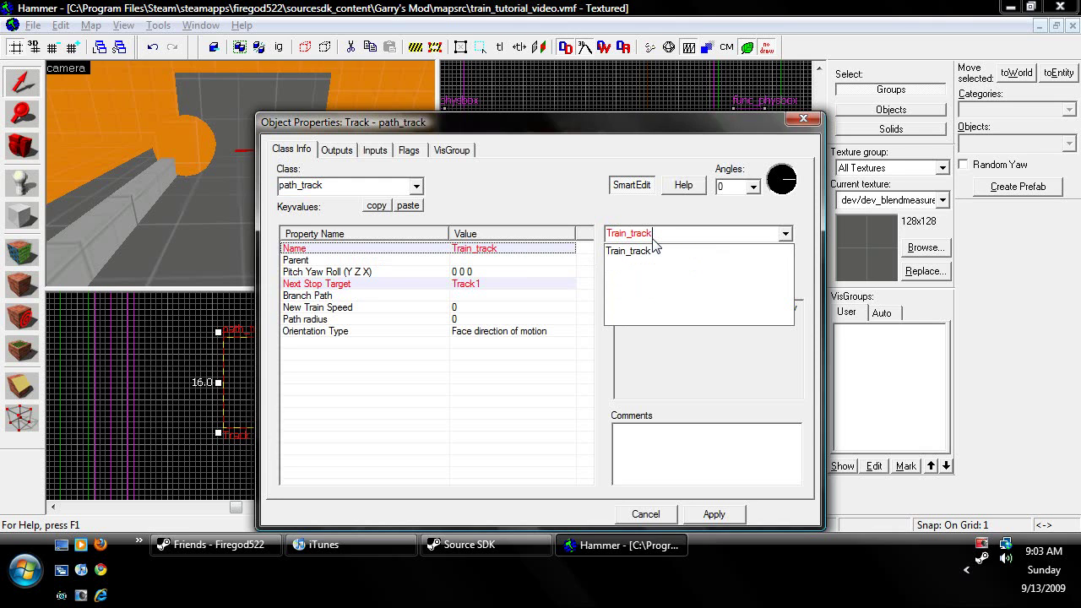
click(714, 514)
click(714, 513)
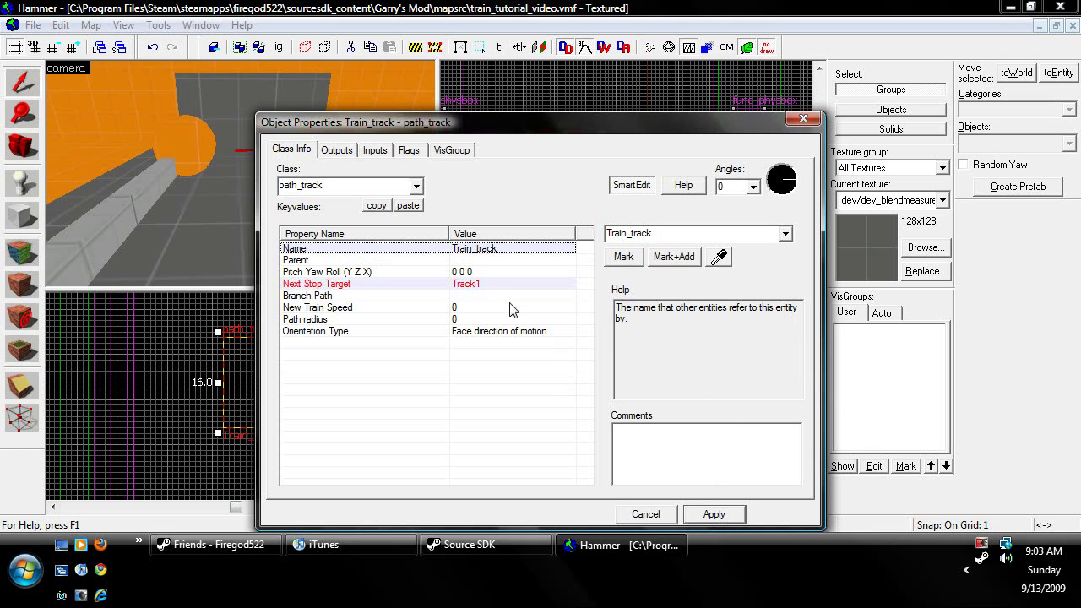
- Clear the Next Stop Target value of Train_track, apply the change and close the object properties
click(486, 286)
click(650, 237)
key(Delete)
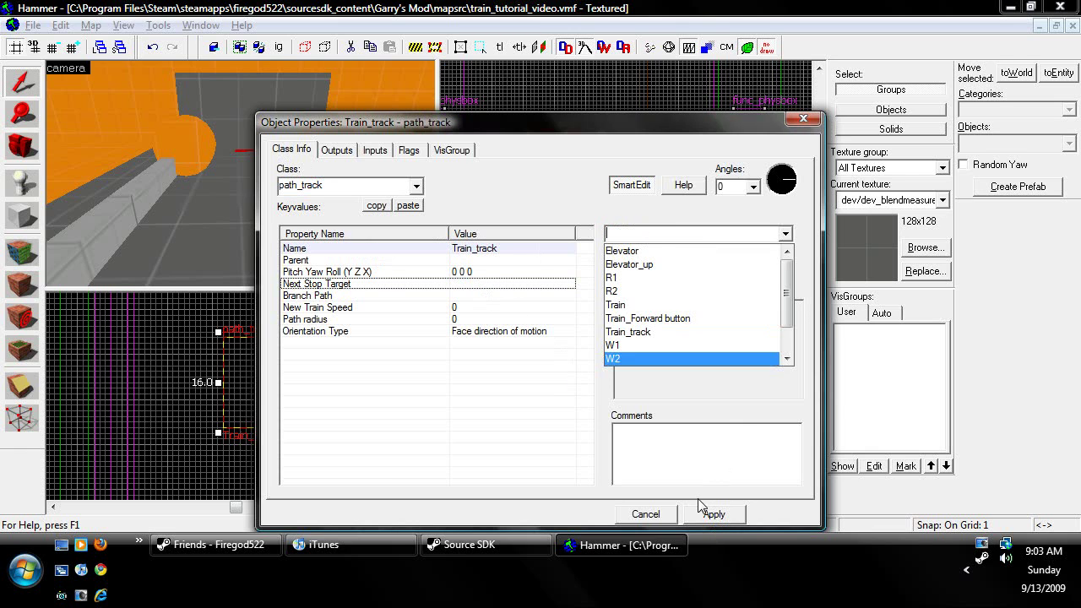
click(709, 517)
click(806, 122)
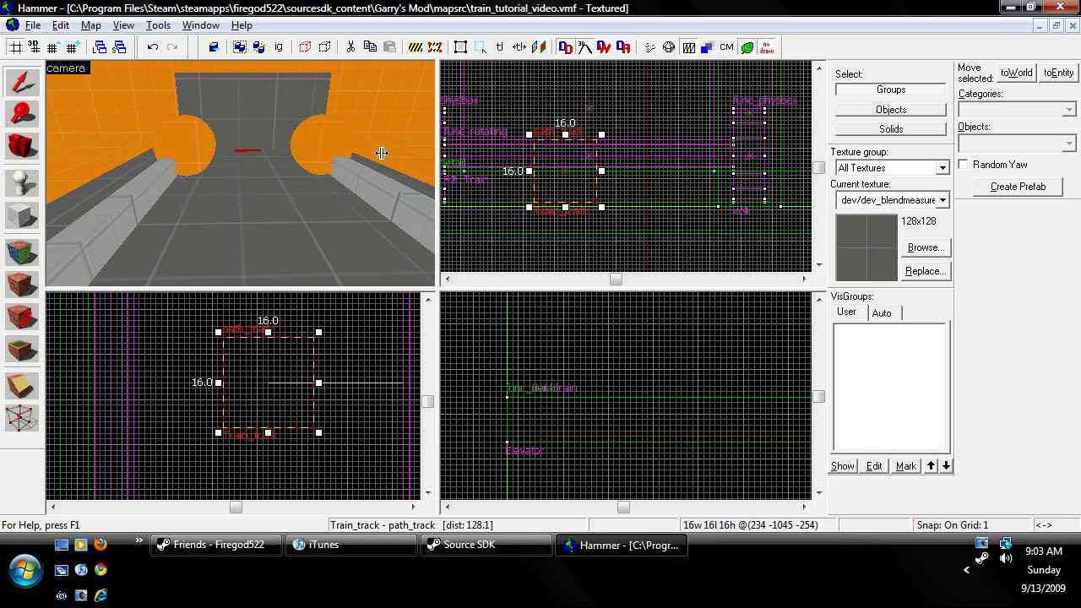
- Review the object properties of Train_track and examine the entity in the front view
key(w)
double_click(251, 135)
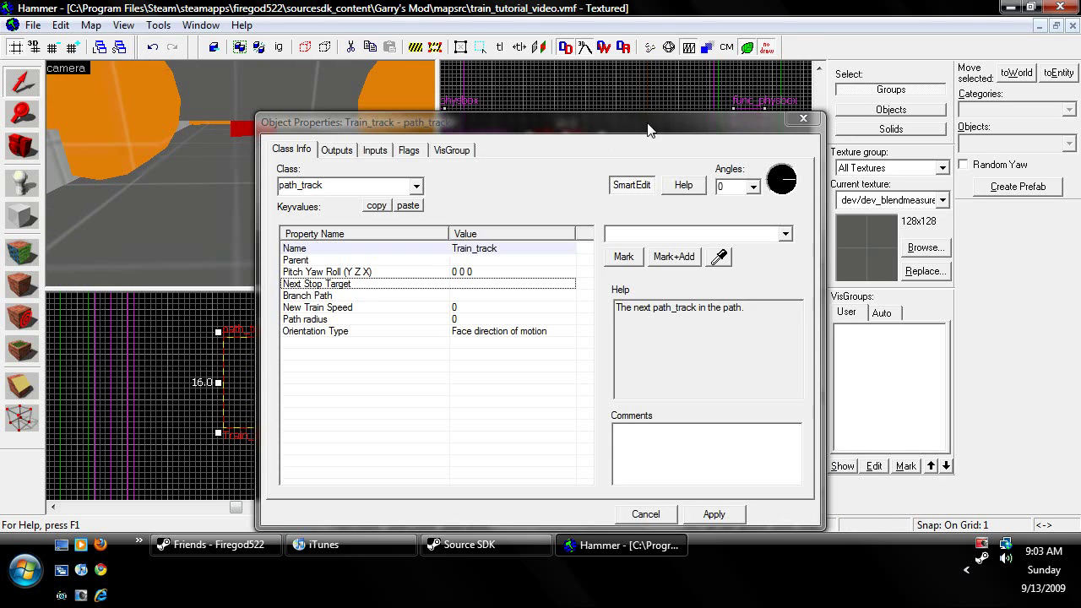
click(811, 120)
scroll(537, 209, up, 3)
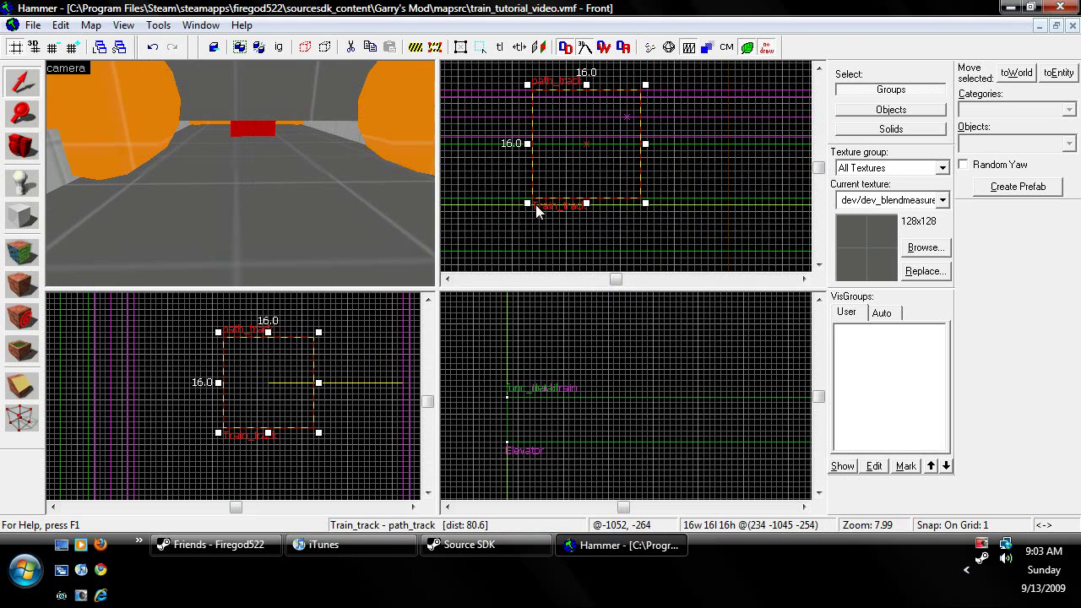
- Examine the Train_track node and the train above it in the front and camera views
scroll(606, 172, down, 2)
scroll(584, 183, up, 3)
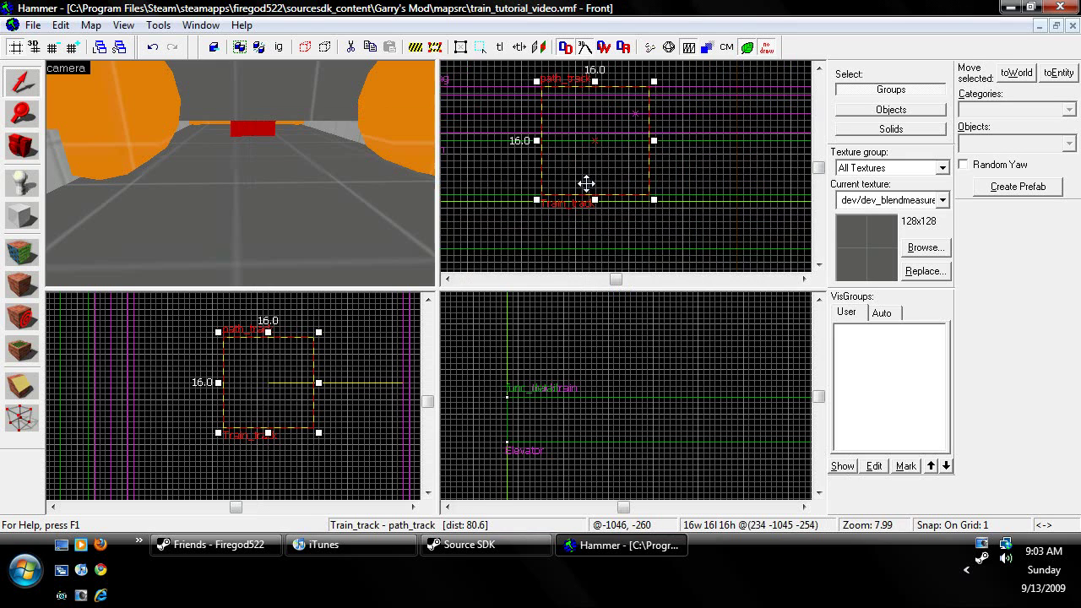
click(144, 168)
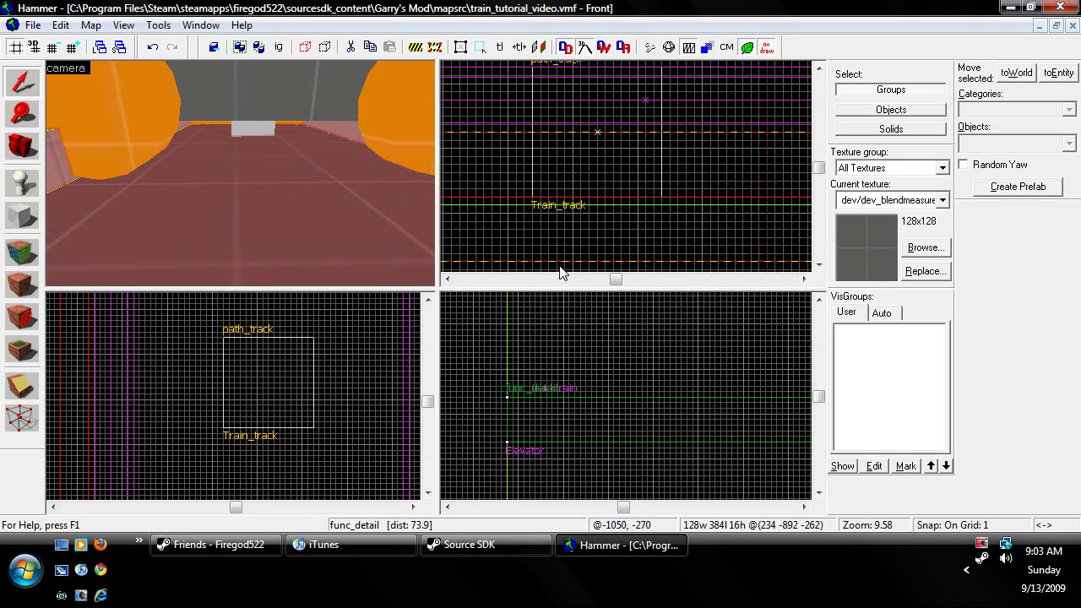
click(593, 147)
click(666, 176)
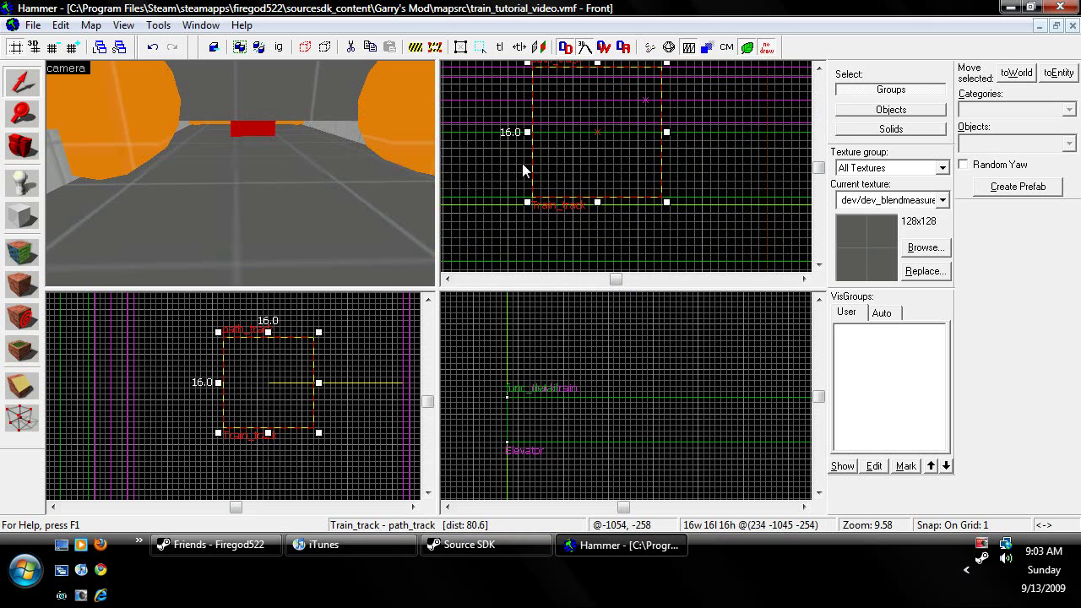
scroll(700, 162, down, 4)
click(283, 85)
scroll(283, 85, down, 5)
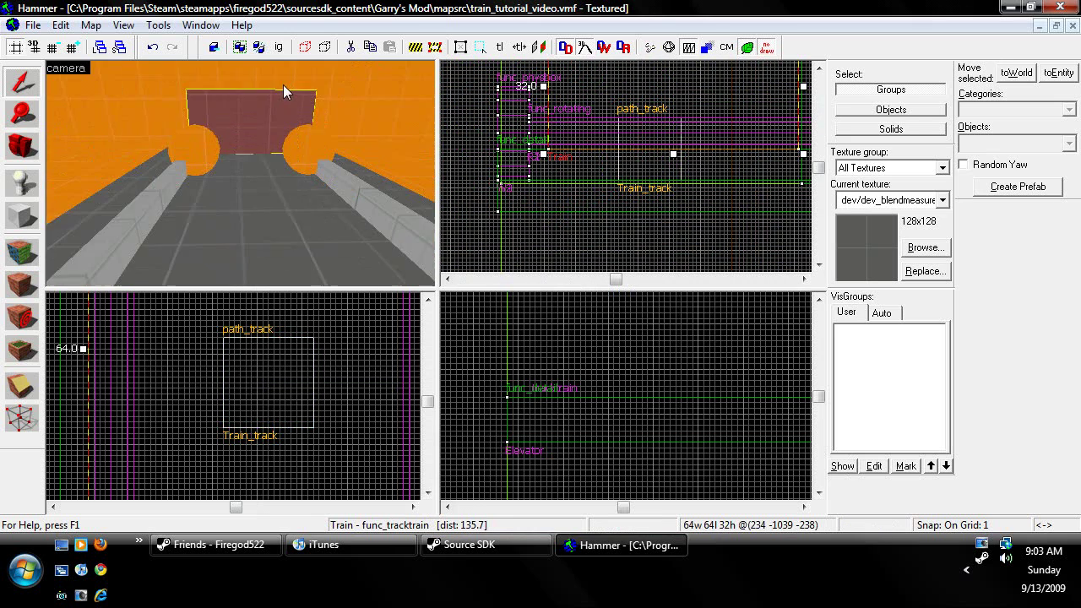
scroll(668, 195, down, 4)
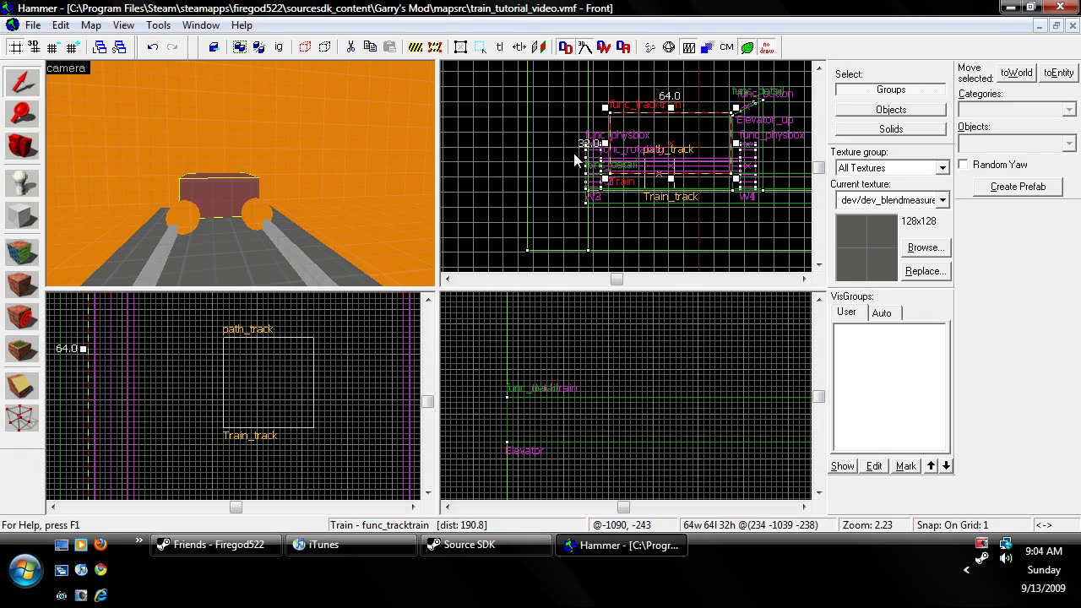
- Create a block about 64 by 65 by 34 units beside the train
key(shift+b)
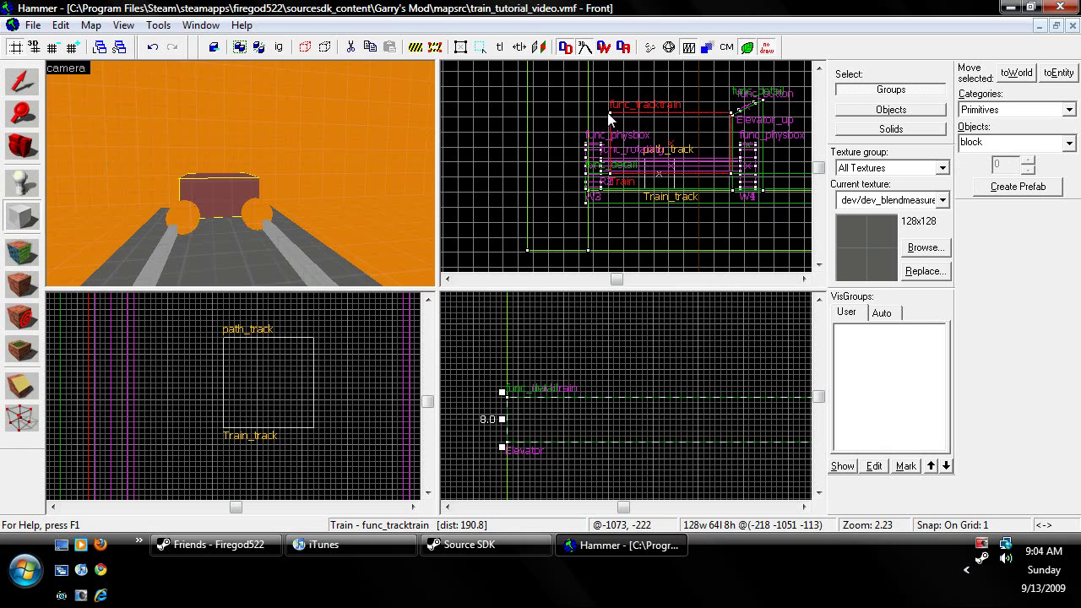
drag(607, 112, 736, 178)
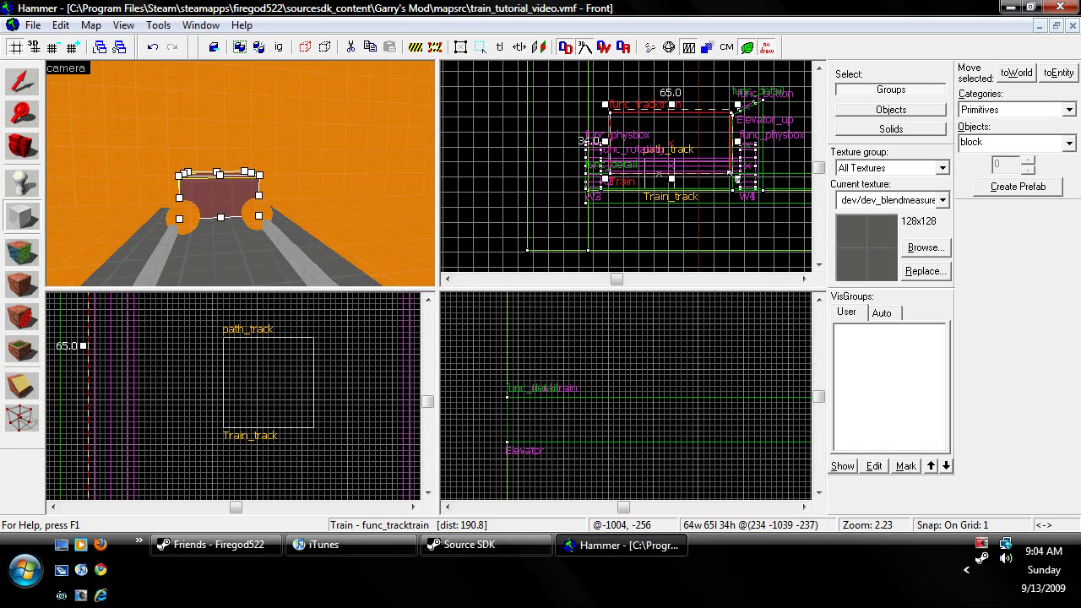
scroll(218, 428, down, 8)
drag(219, 429, 348, 372)
key(Return)
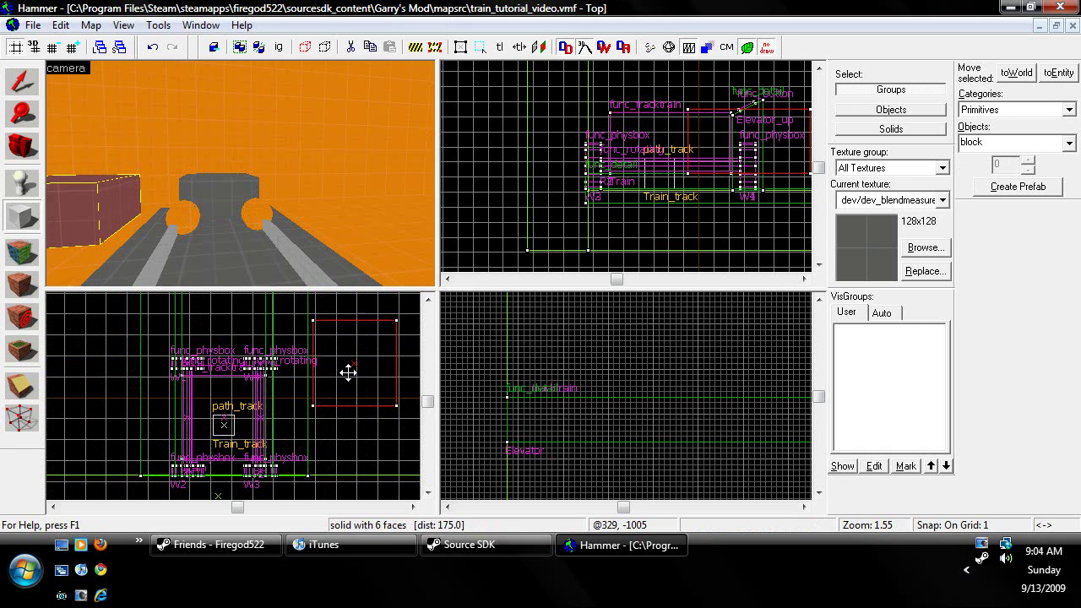
- Tie the new block to an entity, set its class to func_tracktrain and apply the change
click(23, 80)
key(a)
click(482, 177)
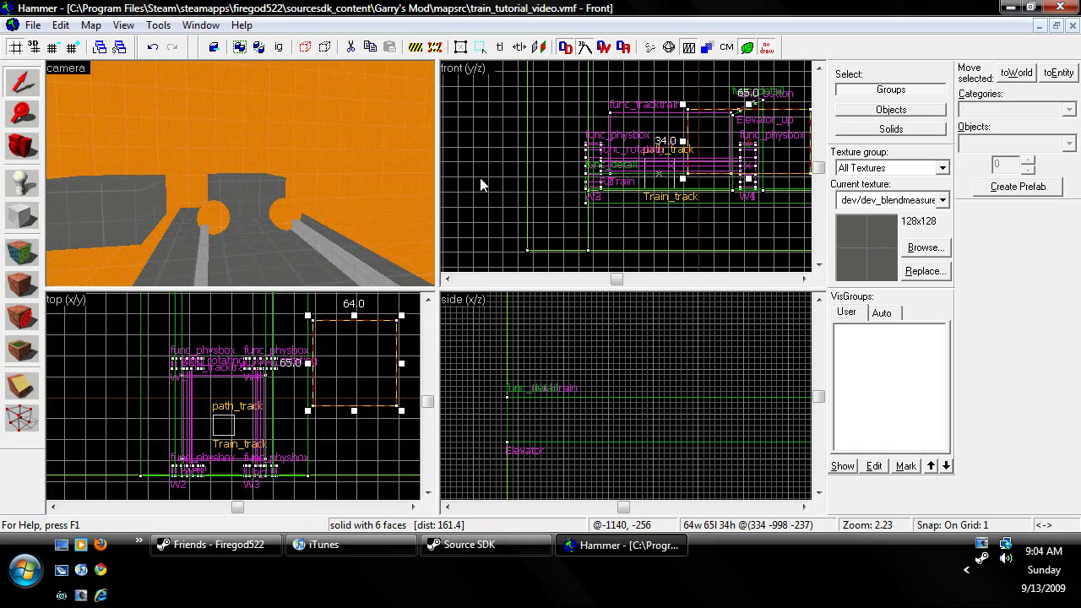
click(109, 218)
key(ctrl+t)
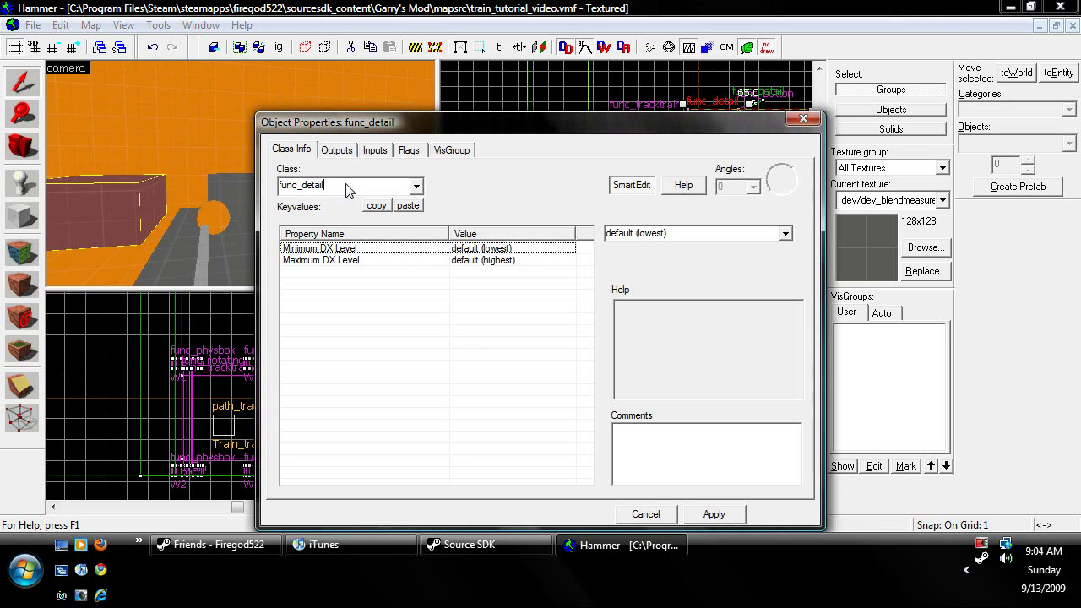
drag(347, 190, 303, 193)
text(track)
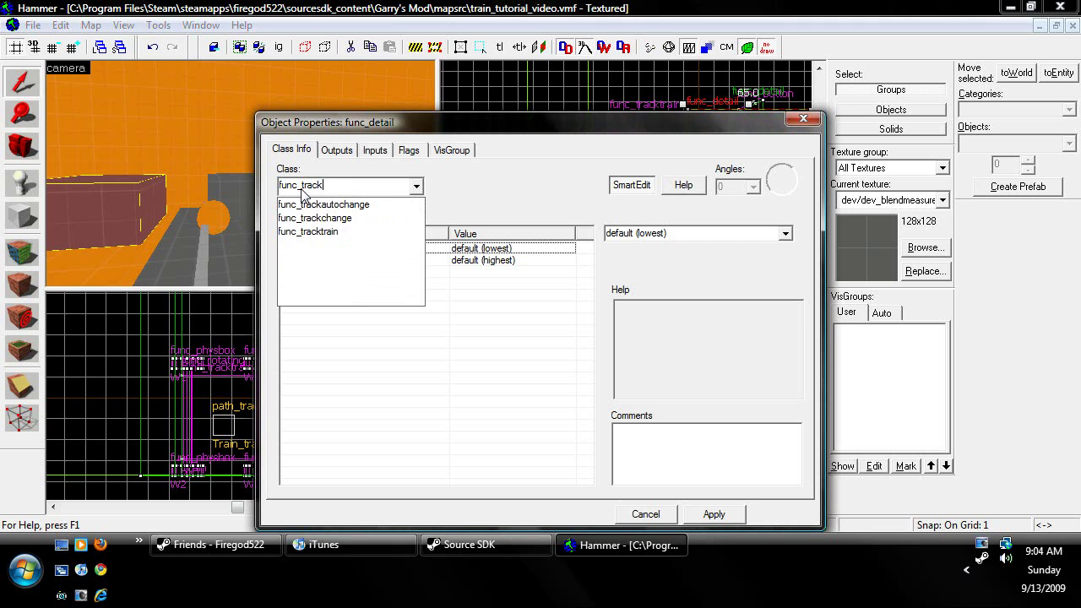
text(train)
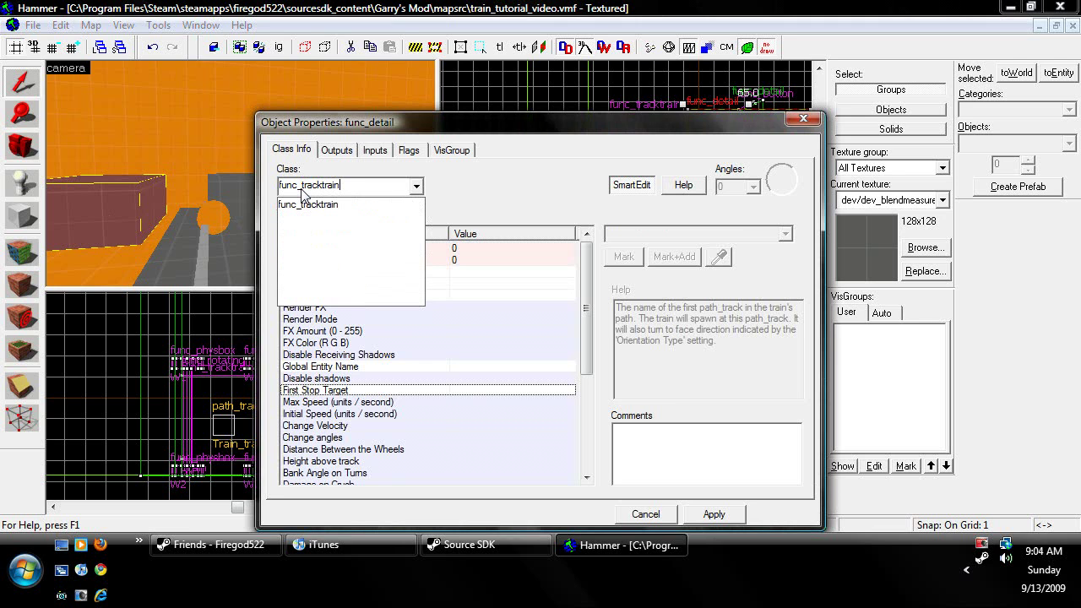
key(Return)
click(712, 515)
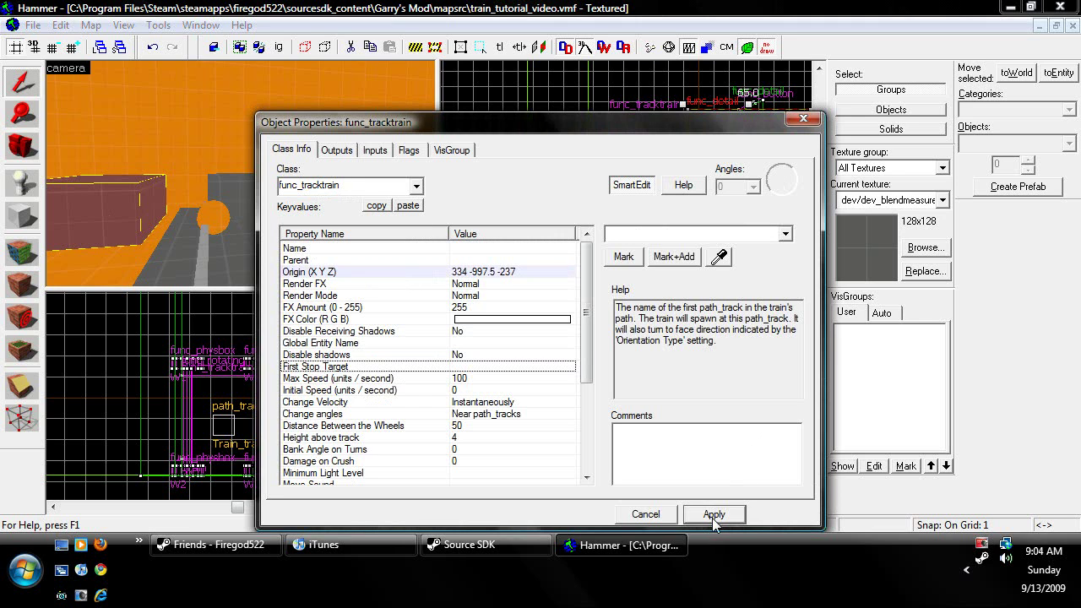
- Review the new func_tracktrain's keyvalues, including Render Mode, Name and FX Color
click(426, 295)
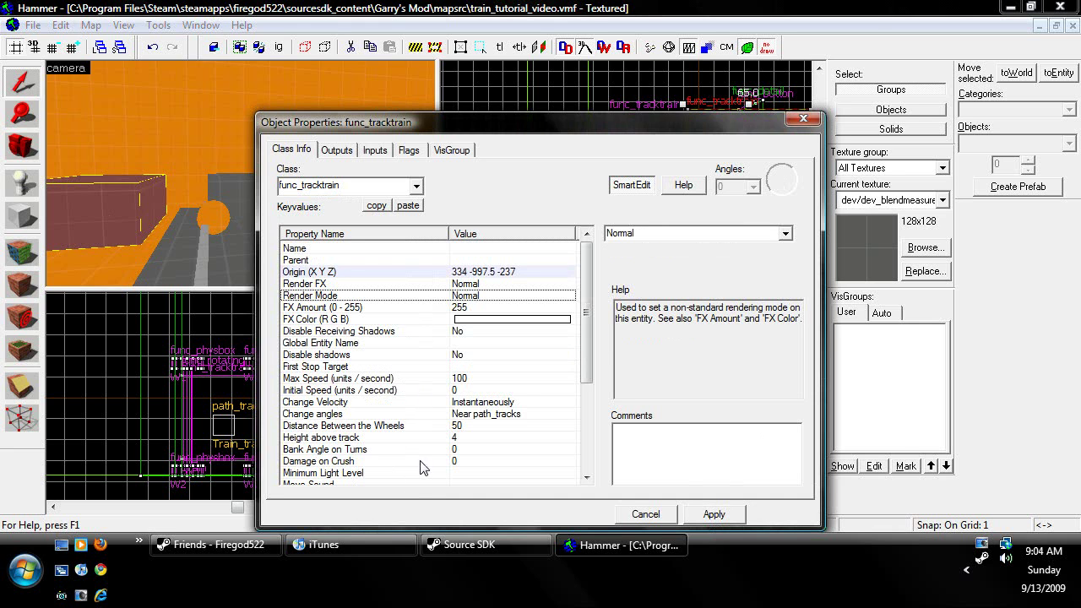
scroll(432, 369, down, 4)
scroll(432, 370, up, 4)
scroll(427, 410, down, 3)
scroll(425, 426, up, 3)
scroll(429, 327, down, 4)
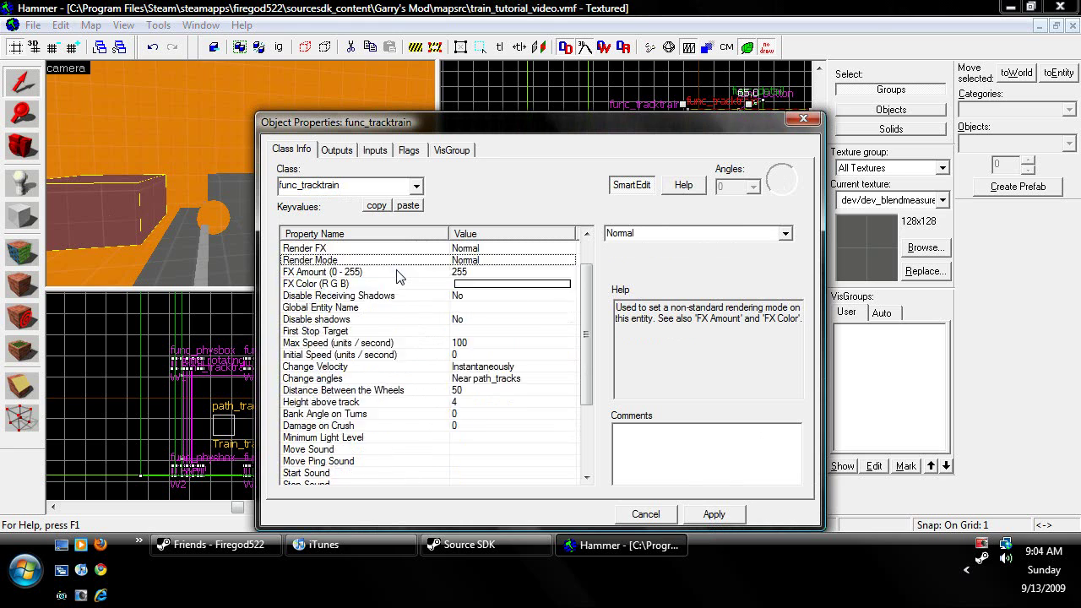
scroll(387, 301, up, 4)
click(306, 249)
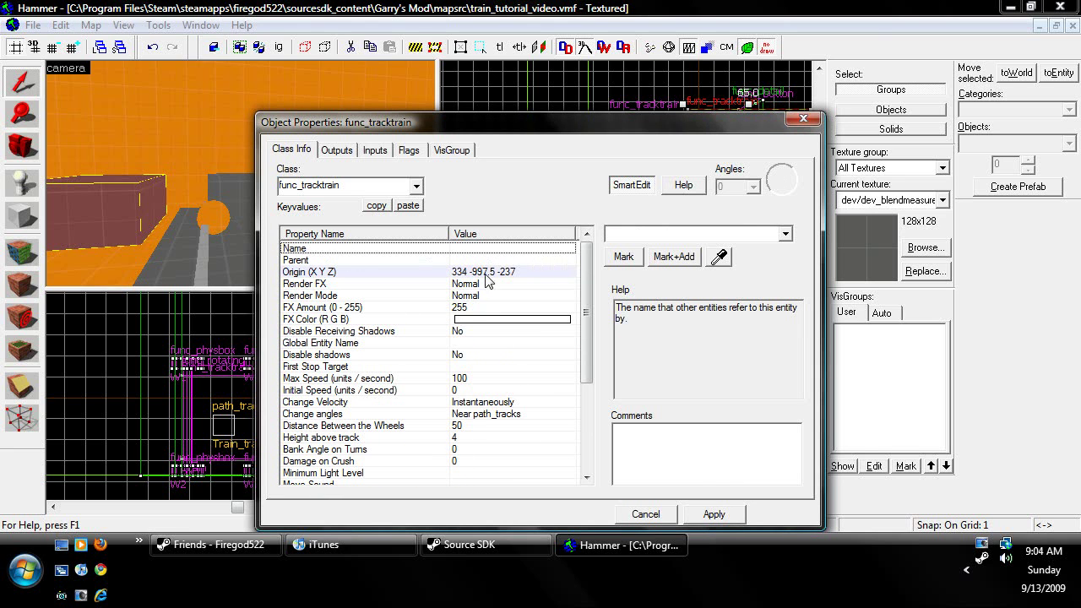
click(477, 319)
scroll(463, 333, down, 1)
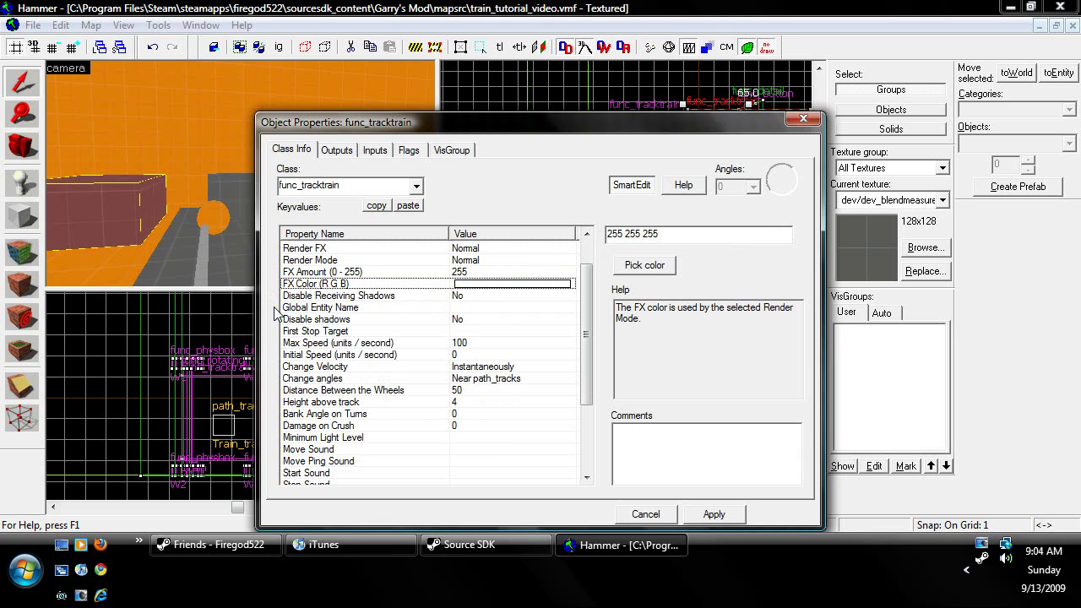
- Set the new func_tracktrain's First Stop Target to Train_track by picking the node in the camera view
click(354, 331)
key(z)
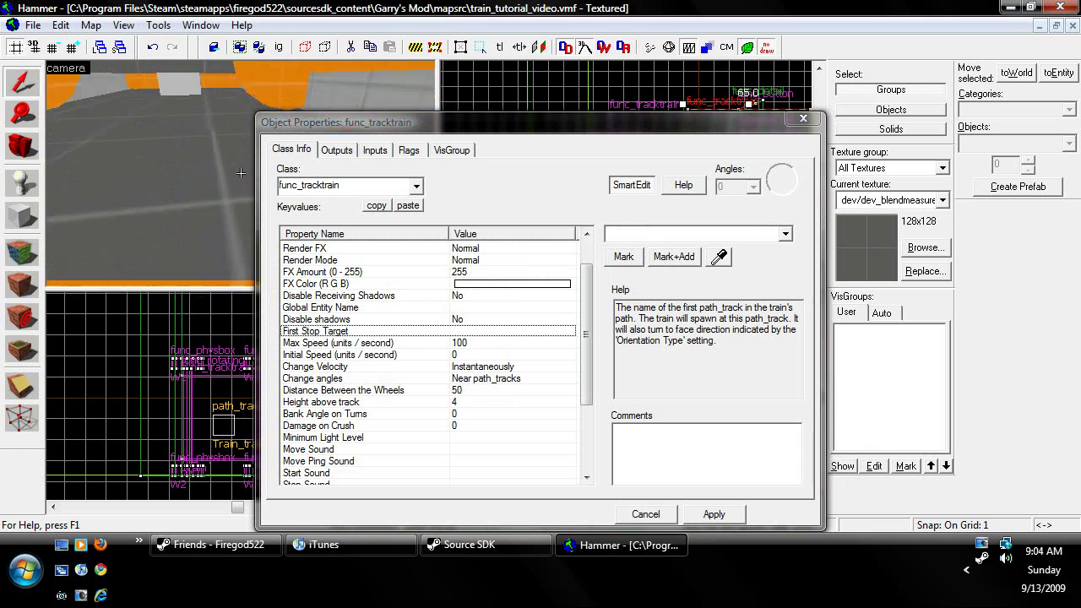
drag(241, 173, 150, 166)
click(373, 339)
click(454, 330)
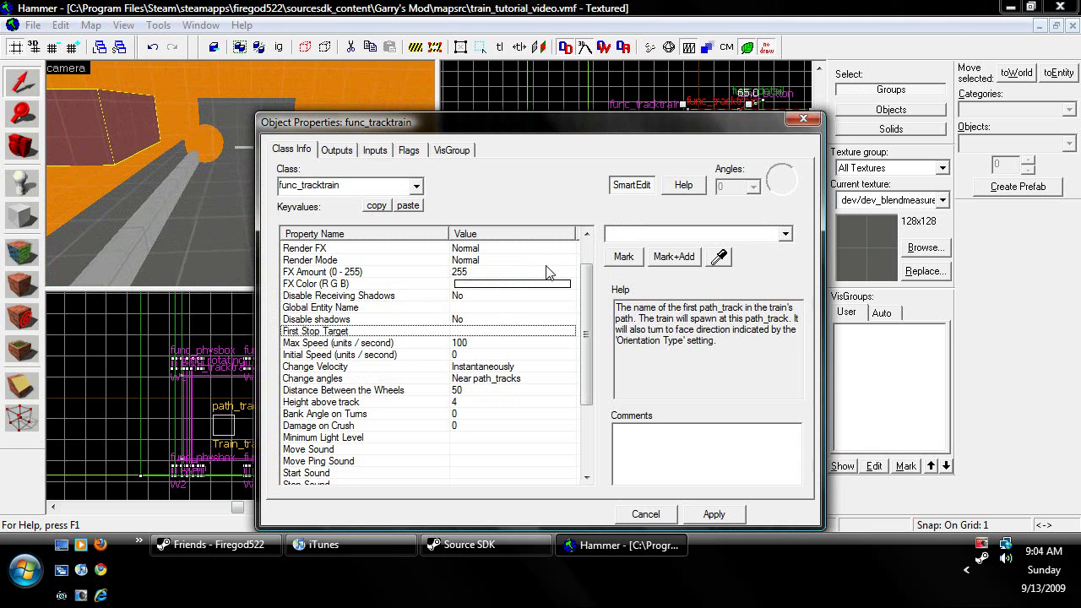
click(718, 258)
scroll(202, 139, up, 3)
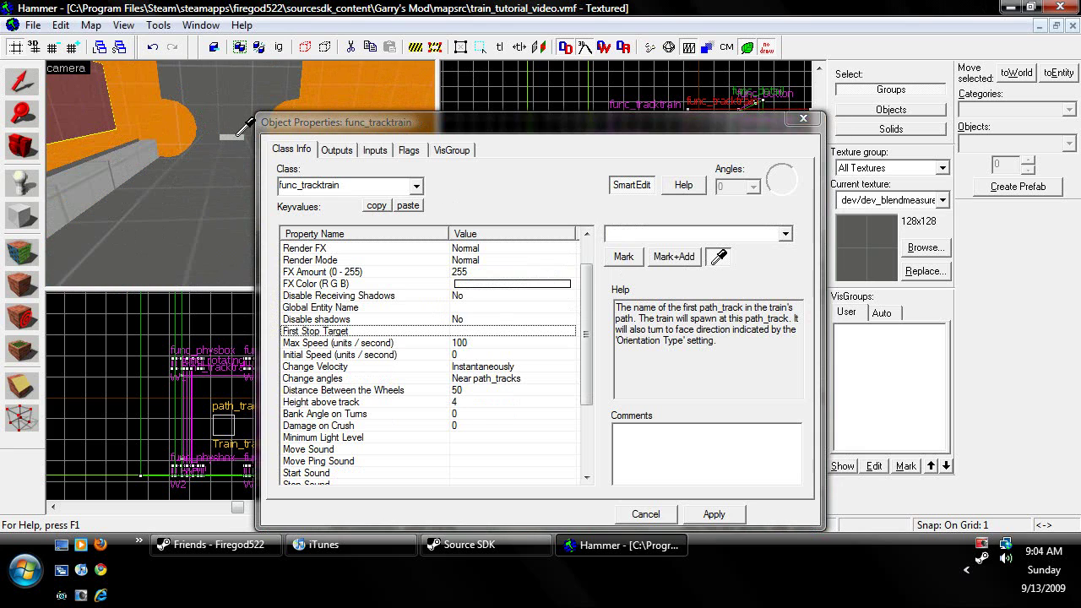
click(237, 136)
scroll(166, 213, down, 4)
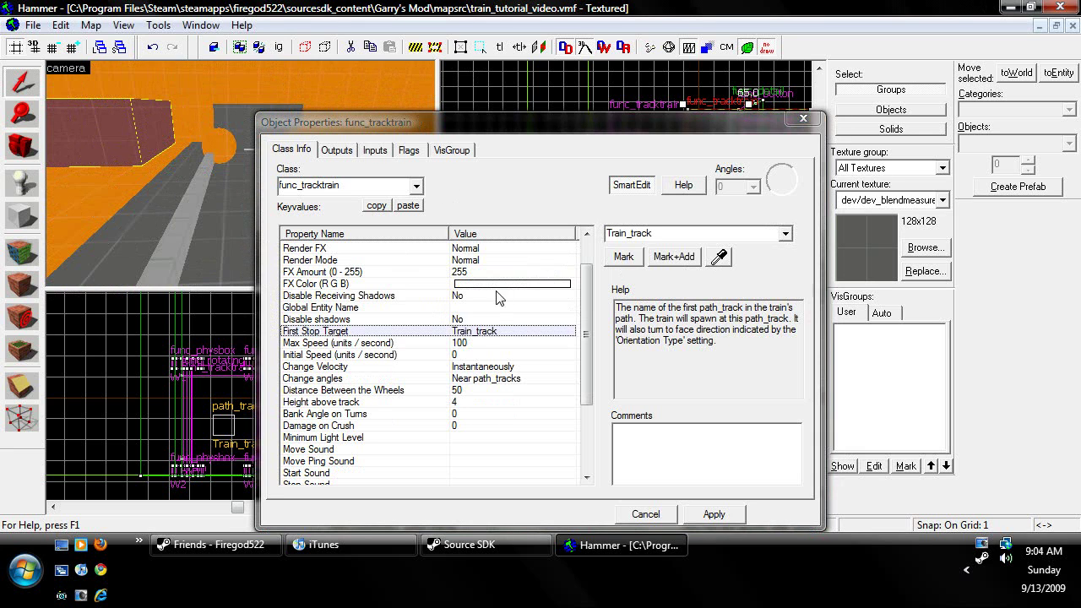
- Clear the new func_tracktrain's First Stop Target value and apply the change
double_click(665, 236)
key(BackSpace)
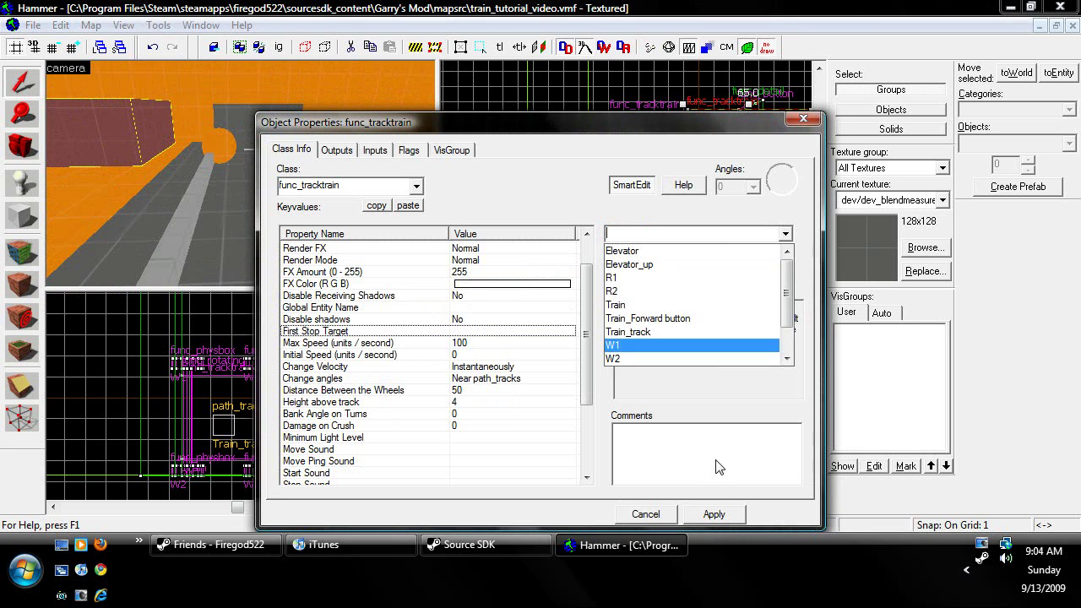
click(715, 514)
- Review the descriptions of the func_tracktrain's speed, change angles, wheel distance, height above track and crush damage keyvalues
click(463, 380)
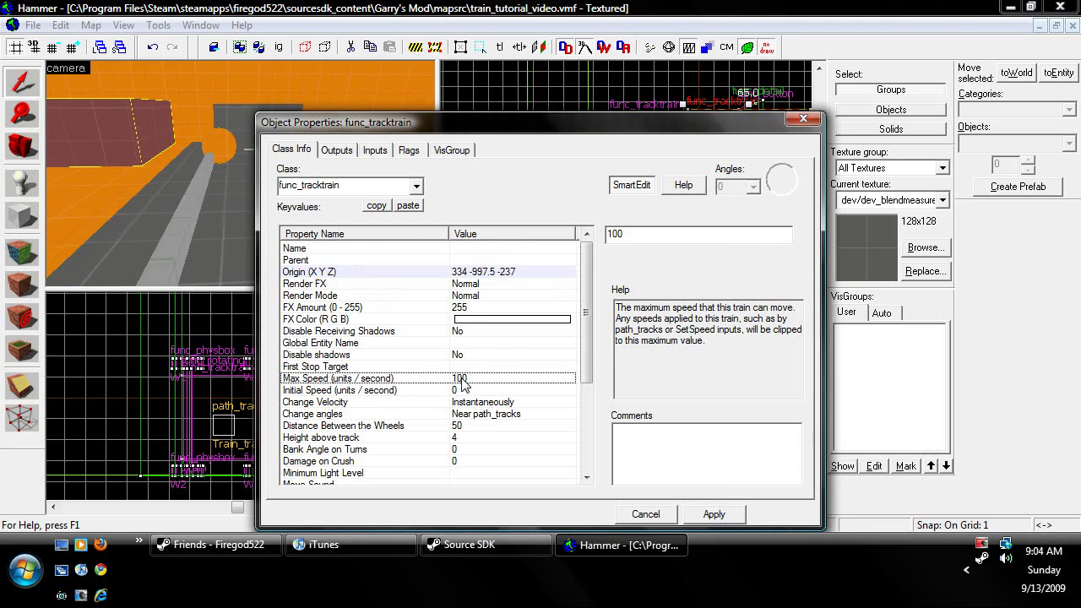
click(467, 367)
click(469, 379)
click(470, 390)
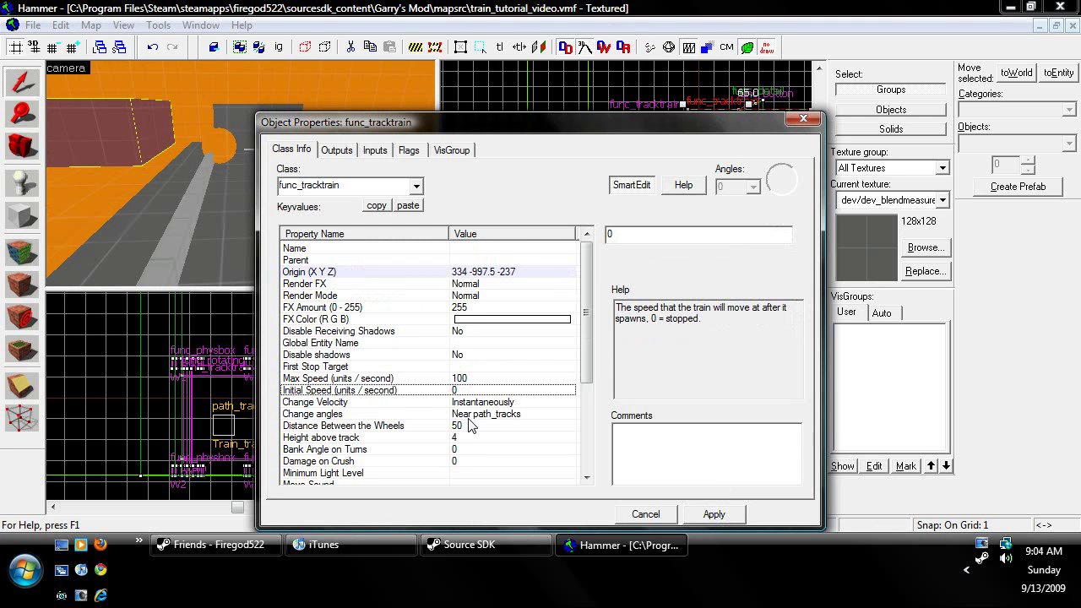
click(471, 415)
click(471, 439)
click(478, 427)
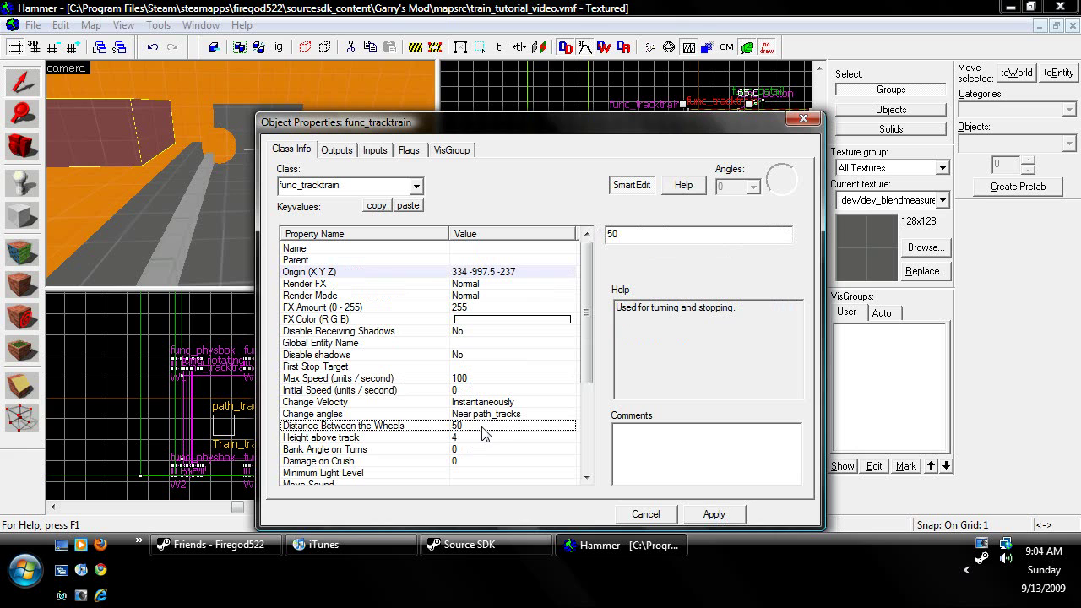
click(328, 461)
- Select the original train body in the camera view and inspect its func_tracktrain keyvalues
key(z)
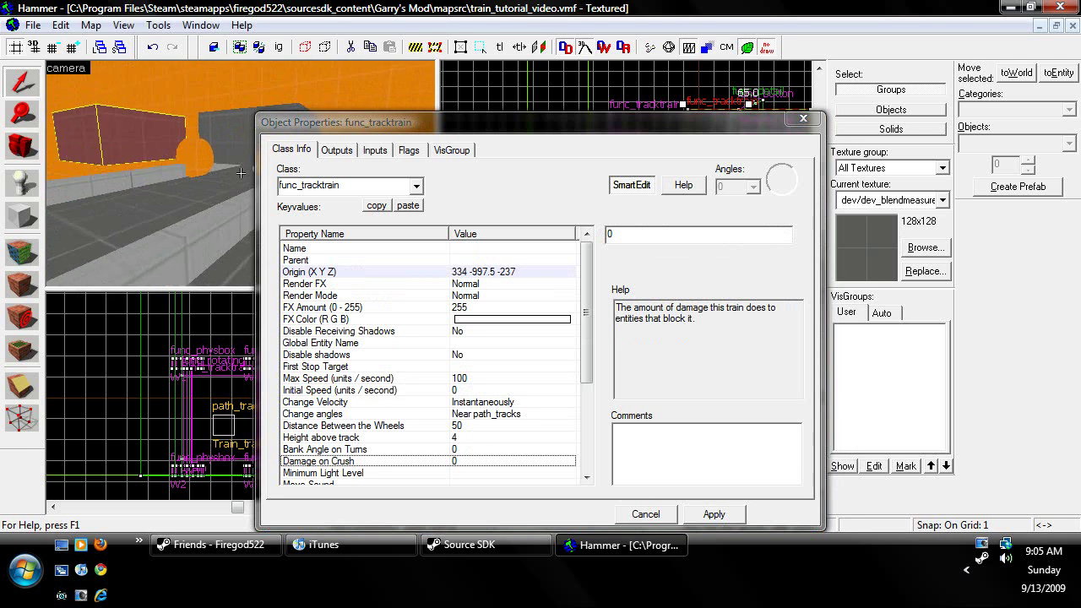
key(z)
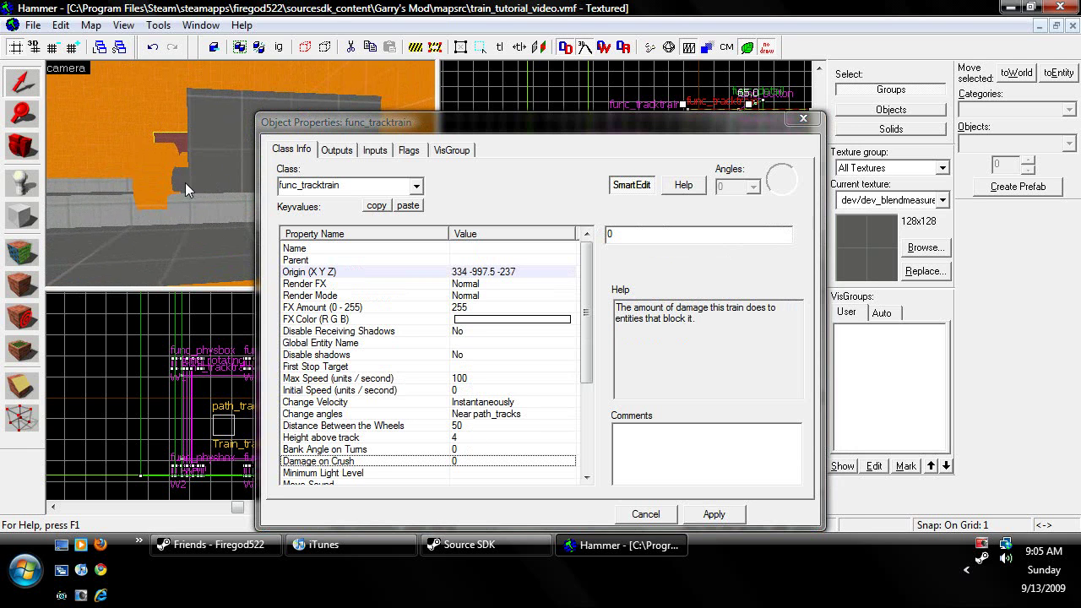
click(181, 182)
click(212, 149)
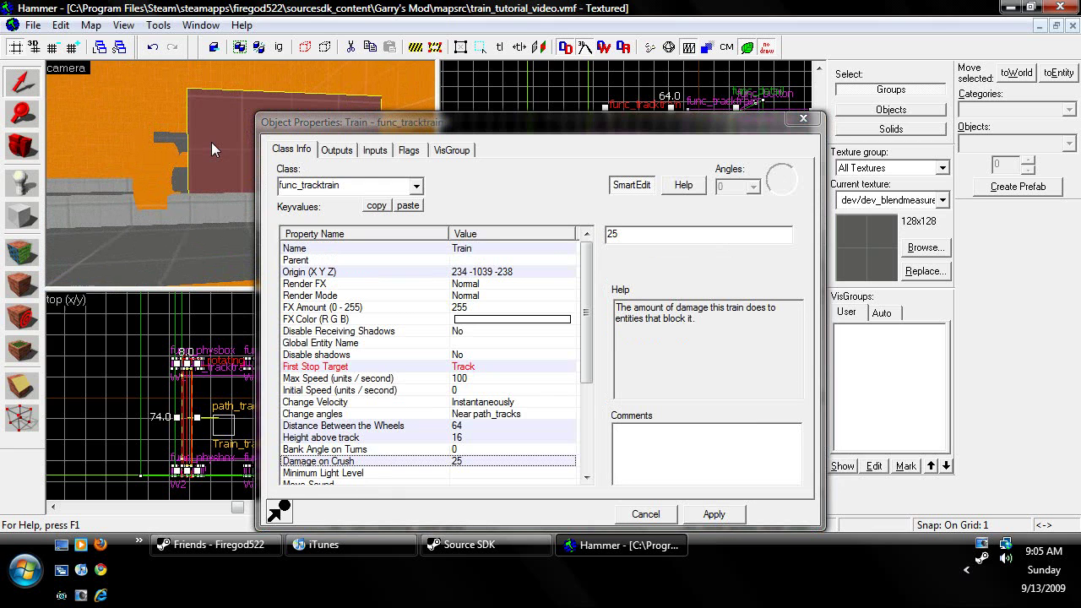
- Reselect the new func_tracktrain block and check its Distance Between the Wheels and Height above track keyvalues against the track
click(187, 135)
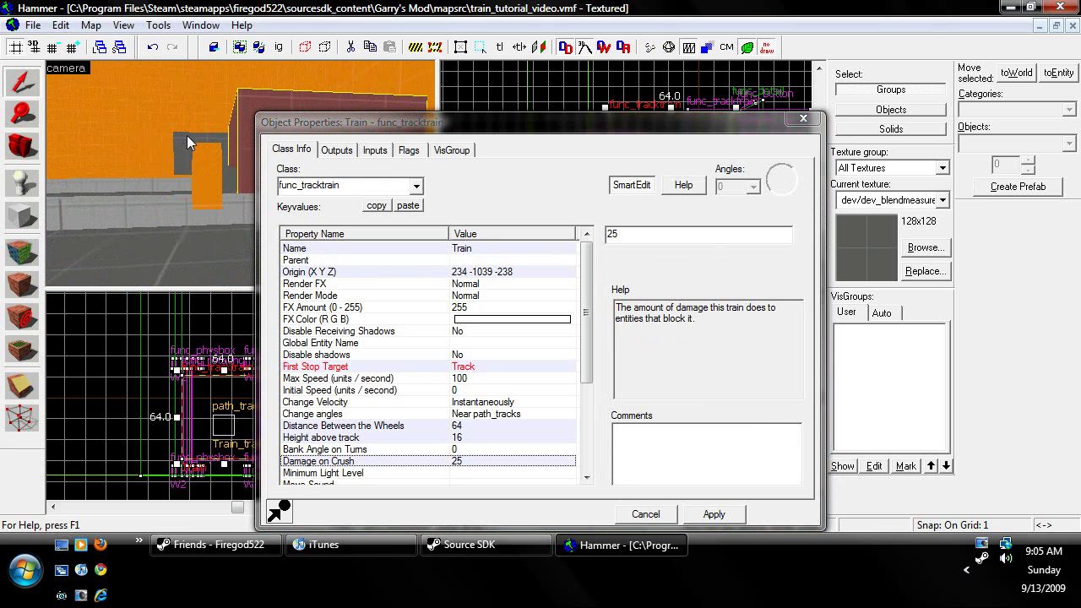
click(461, 426)
click(465, 438)
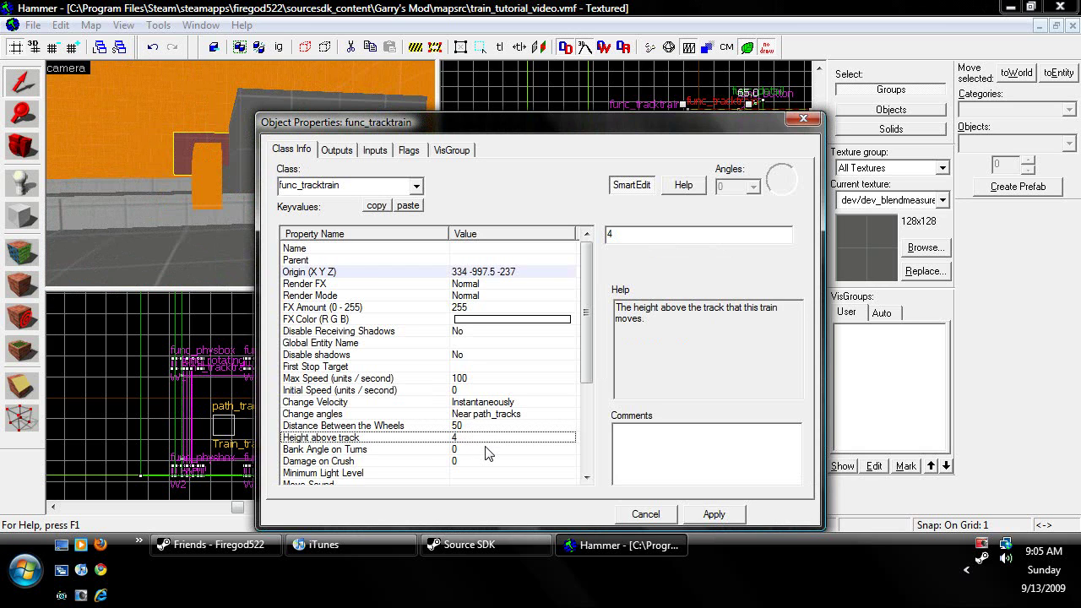
click(181, 212)
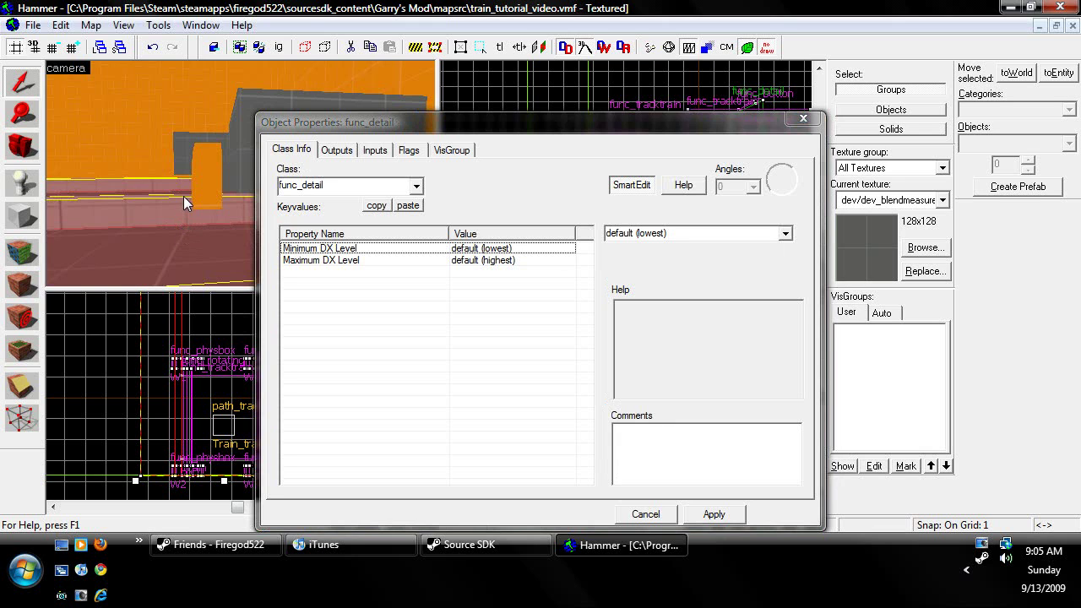
click(189, 144)
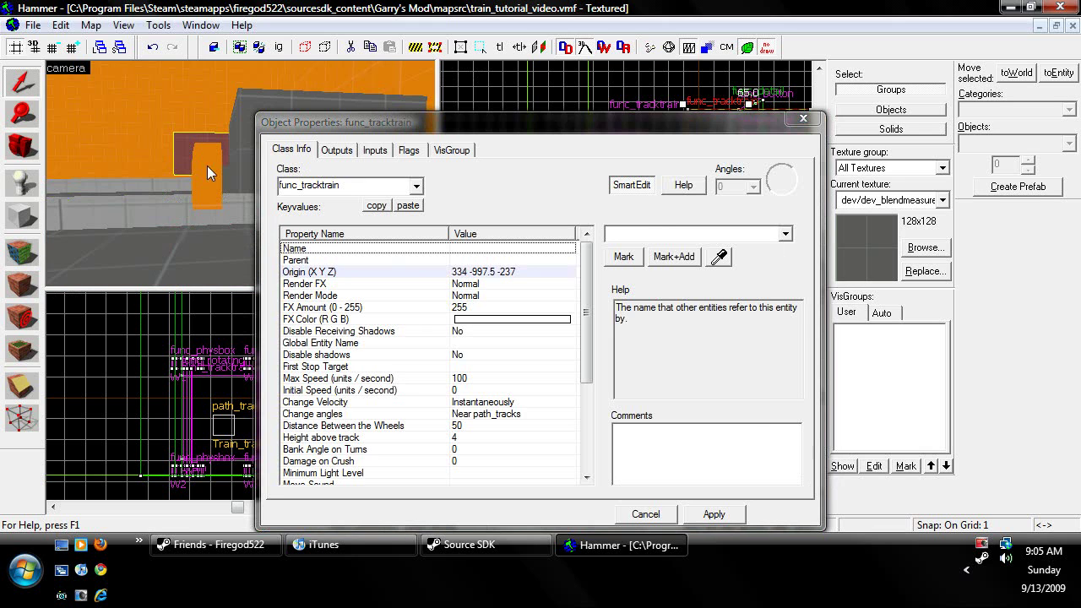
- Review the block's remaining keyvalues from Height above track onward, and examine its available flags
click(463, 438)
scroll(482, 451, down, 4)
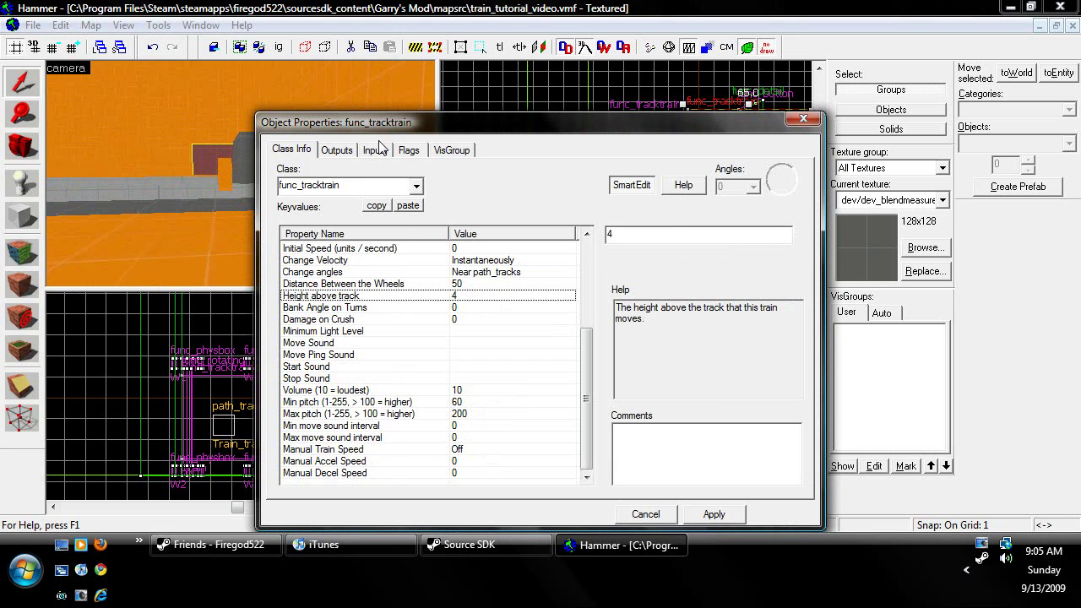
click(408, 150)
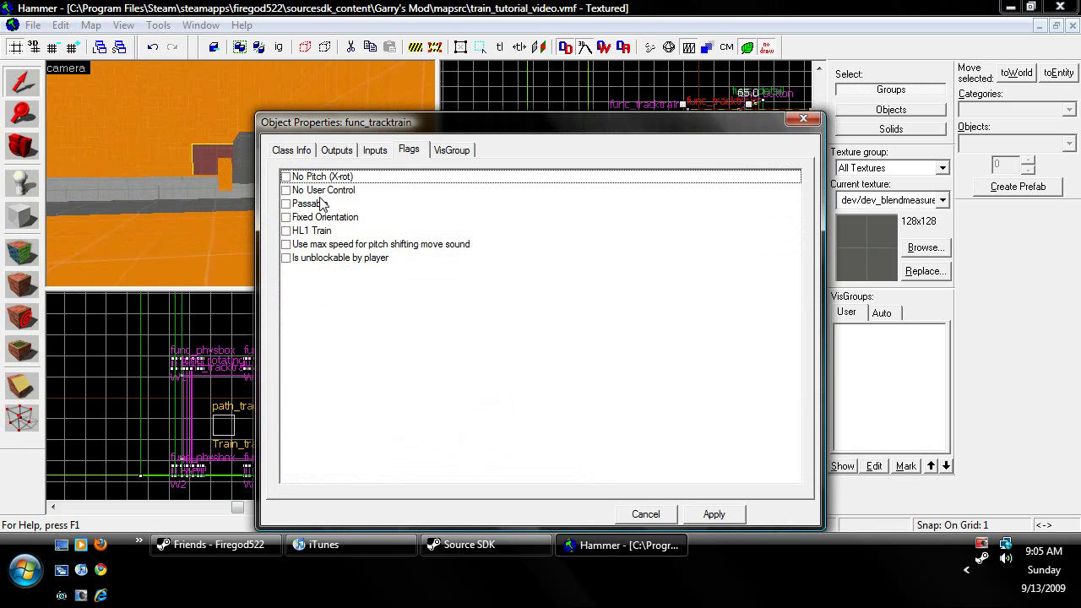
click(134, 388)
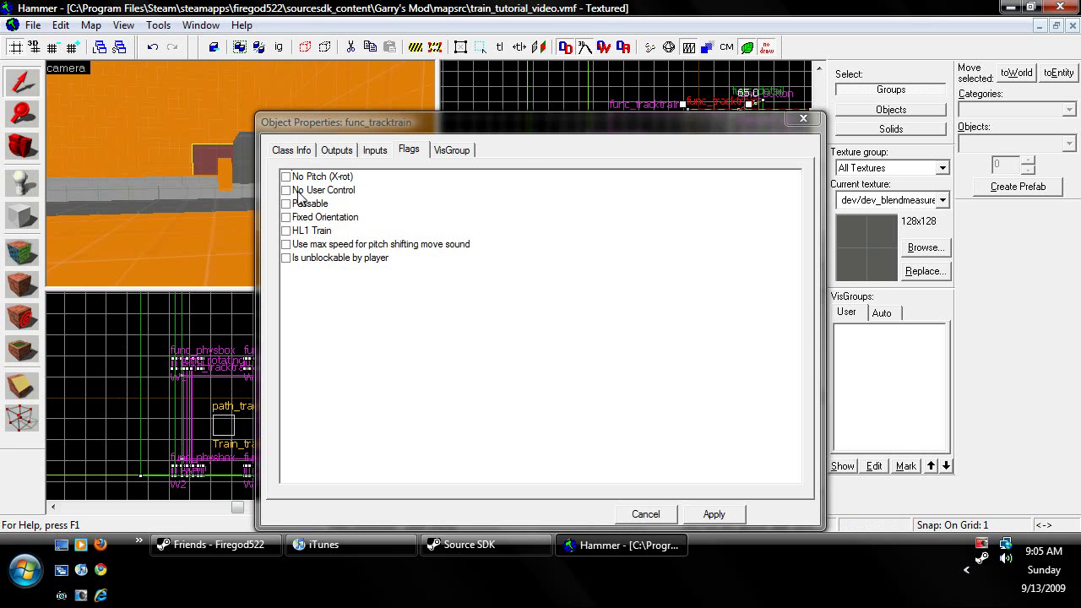
- Close the new func_tracktrain block's properties without changes and delete the block
click(659, 512)
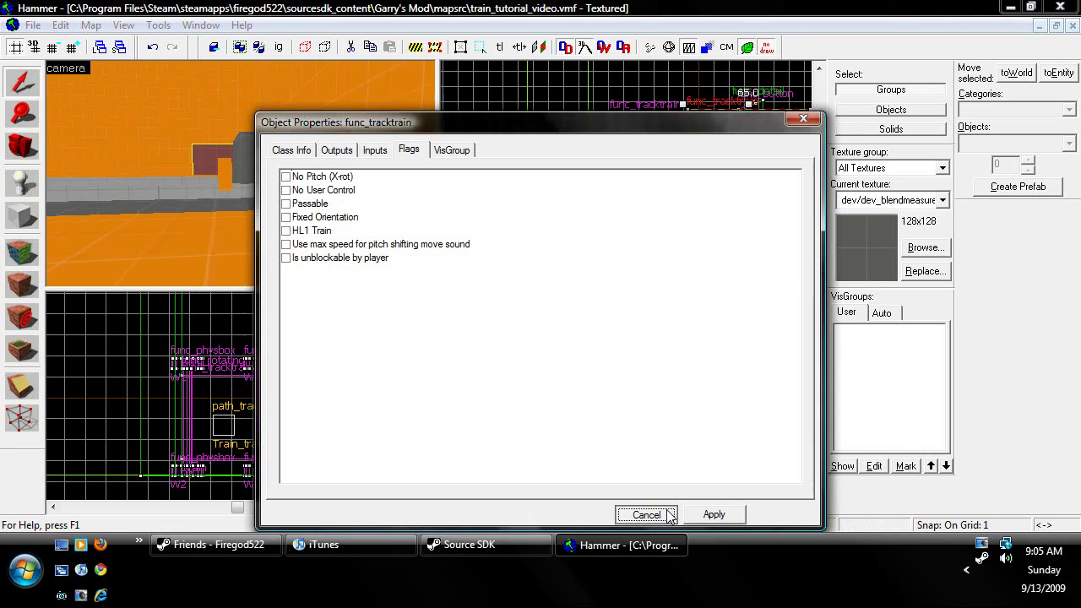
key(Delete)
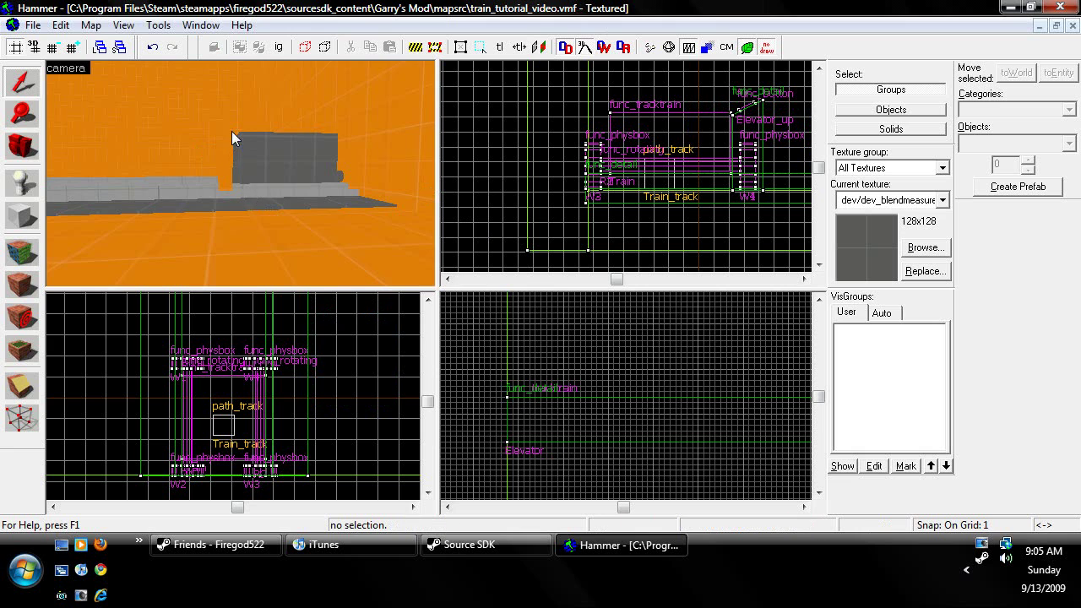
- Duplicate the Train_track path_track node and place the copy straight ahead along the track at about 234, -661, -254
key(z)
key(w)
key(s)
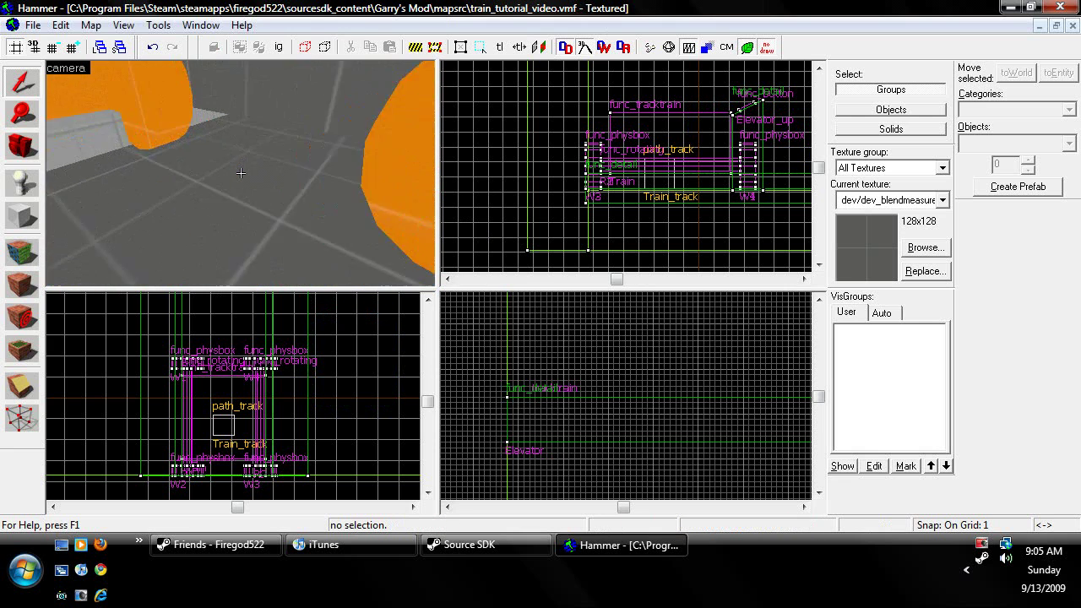
key(z)
click(279, 114)
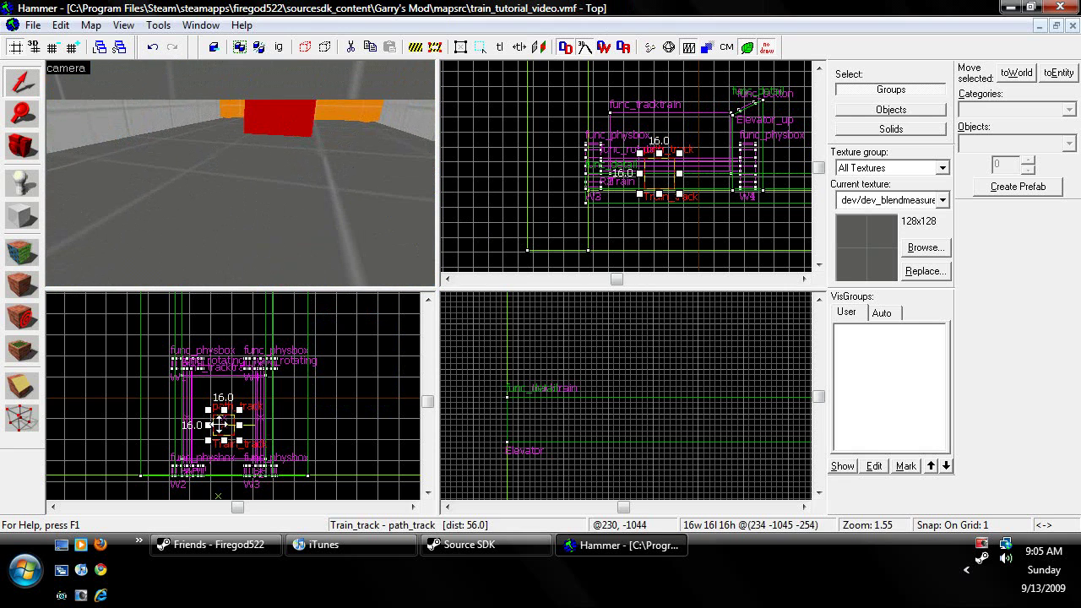
scroll(229, 428, up, 5)
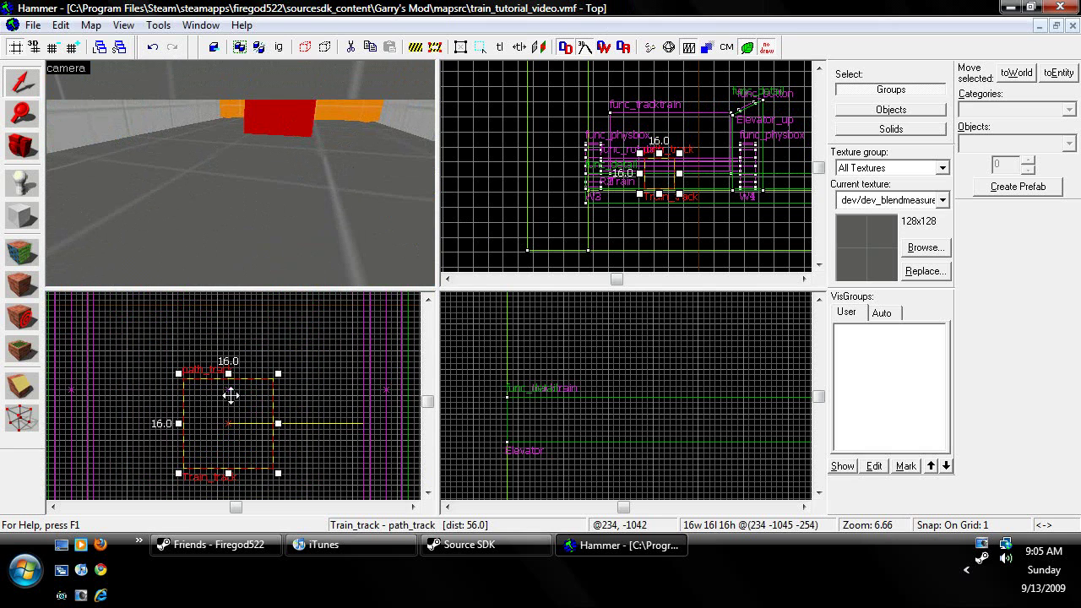
scroll(229, 420, down, 10)
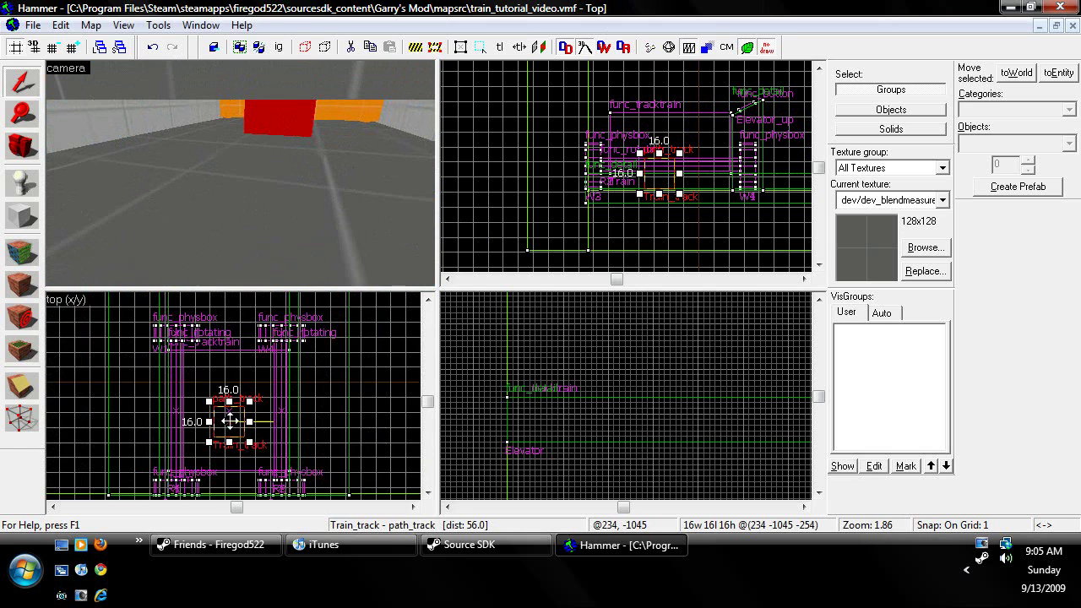
scroll(227, 396, down, 5)
scroll(243, 341, up, 6)
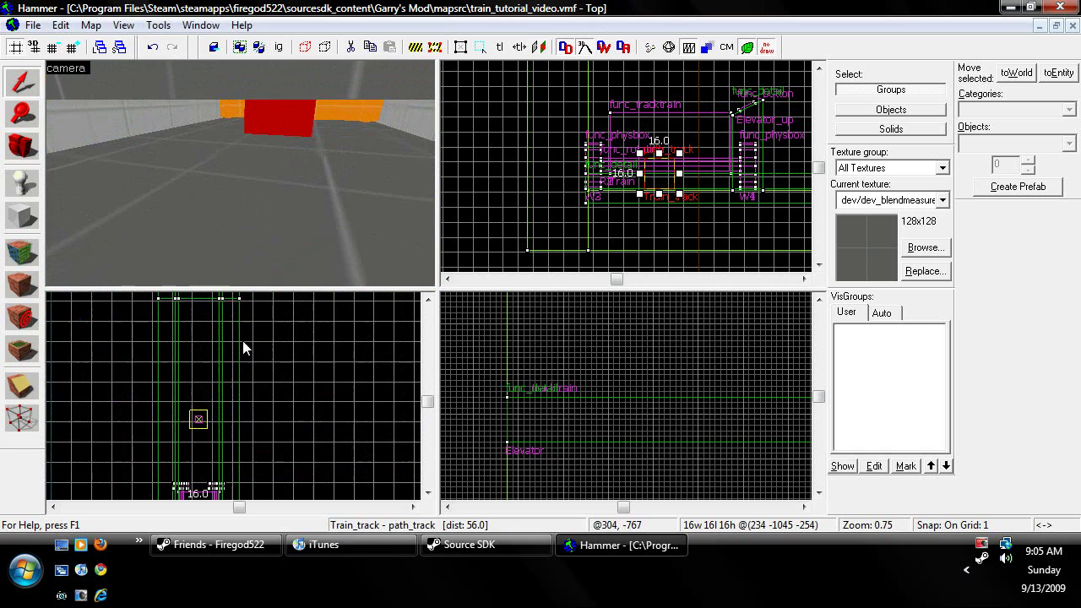
scroll(231, 341, down, 3)
scroll(229, 442, up, 1)
scroll(230, 447, up, 7)
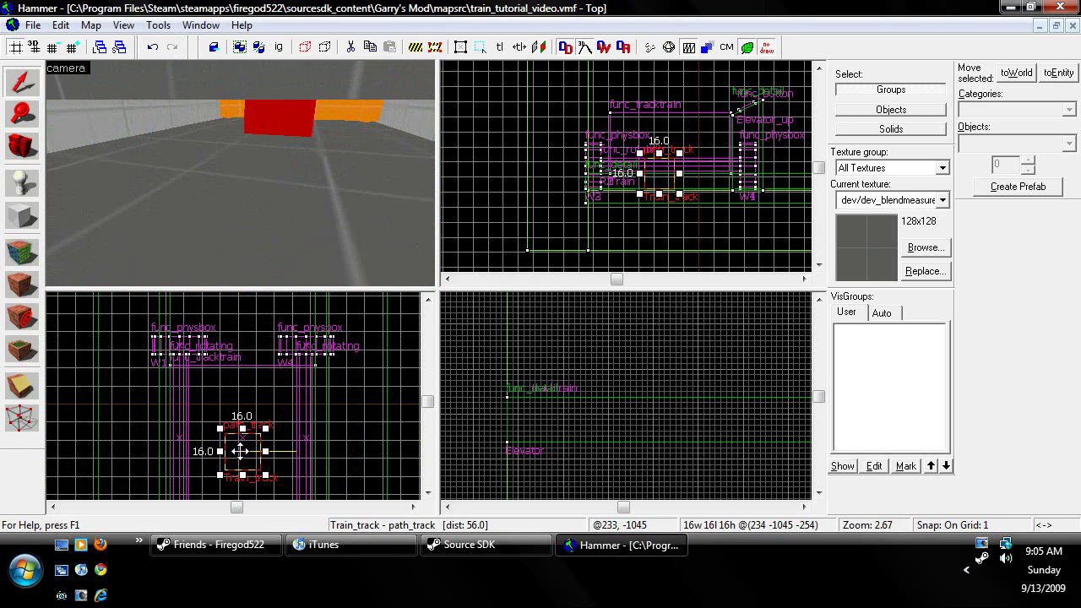
drag(242, 452, 232, 348)
scroll(247, 465, down, 1)
scroll(229, 456, down, 7)
scroll(234, 350, up, 8)
scroll(235, 407, down, 2)
scroll(226, 338, up, 10)
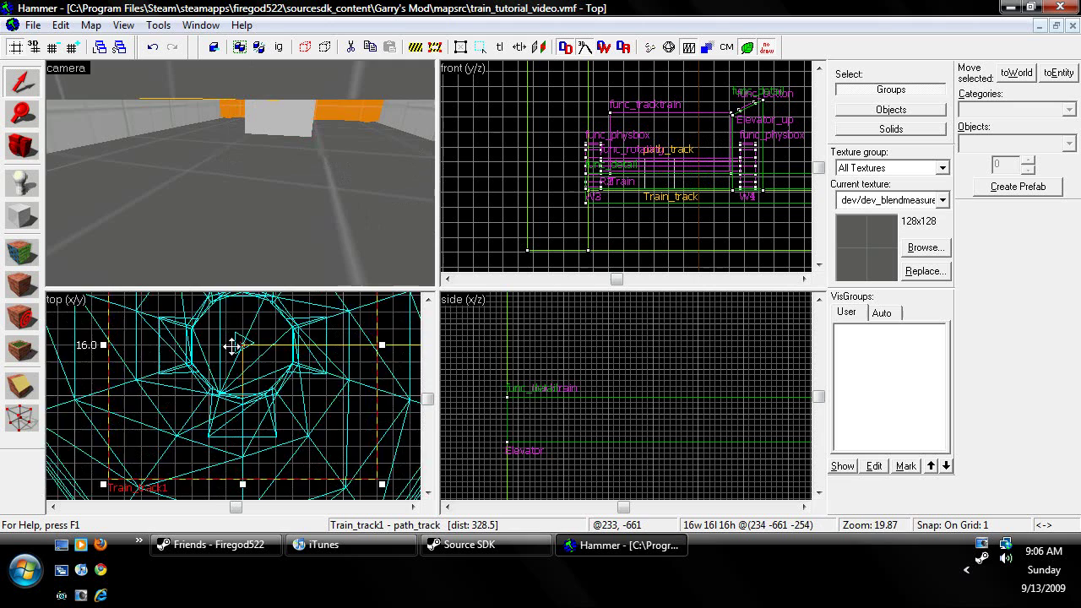
scroll(232, 346, down, 10)
- Inspect the copied path_track node's name and keyvalues, leaving them unchanged
key(z)
key(w)
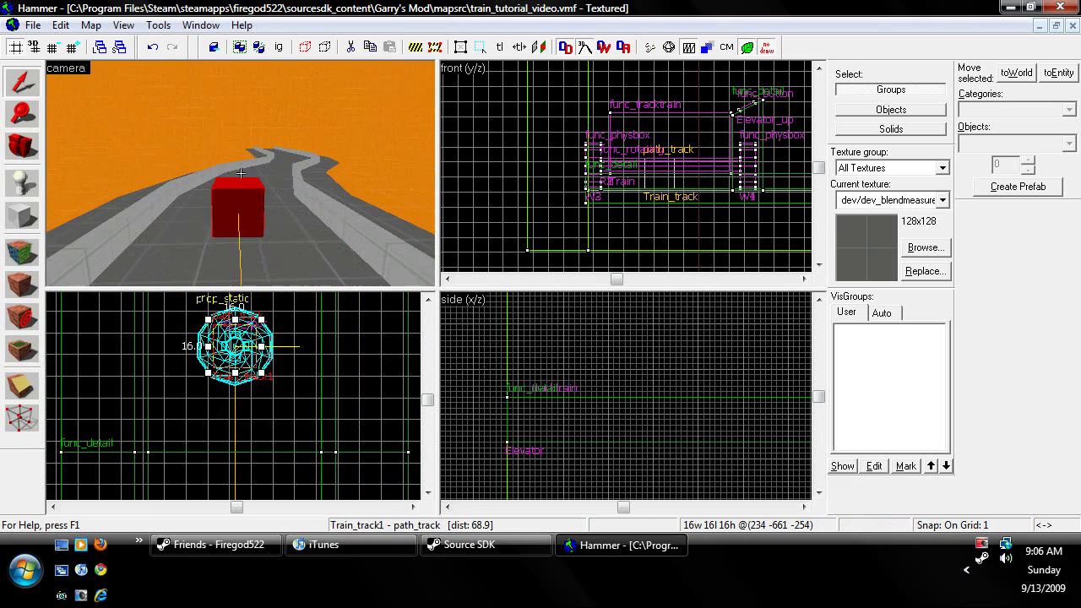
key(a)
key(z)
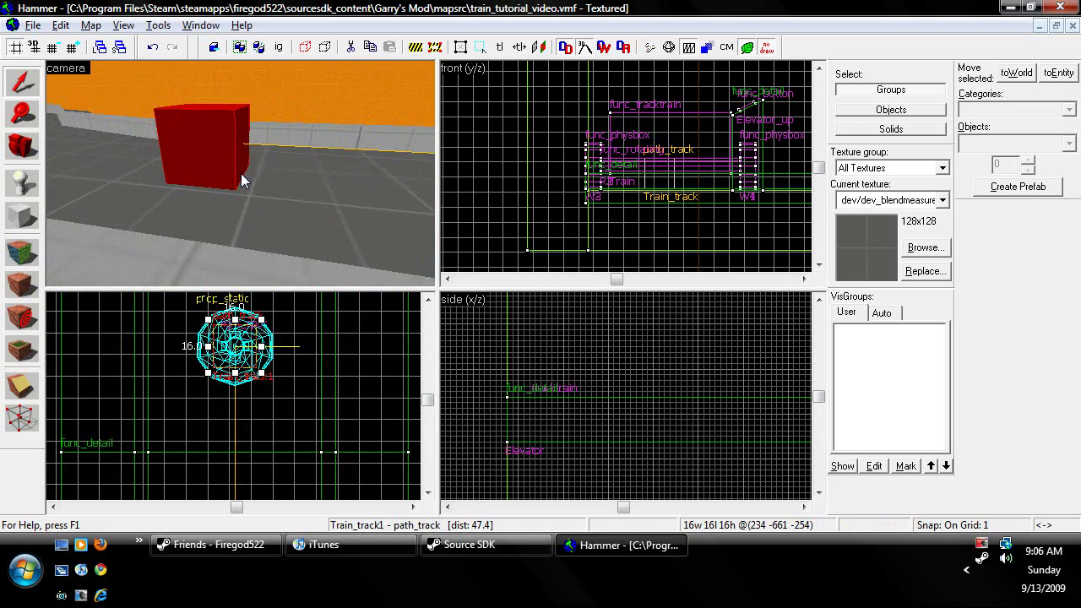
key(alt+Return)
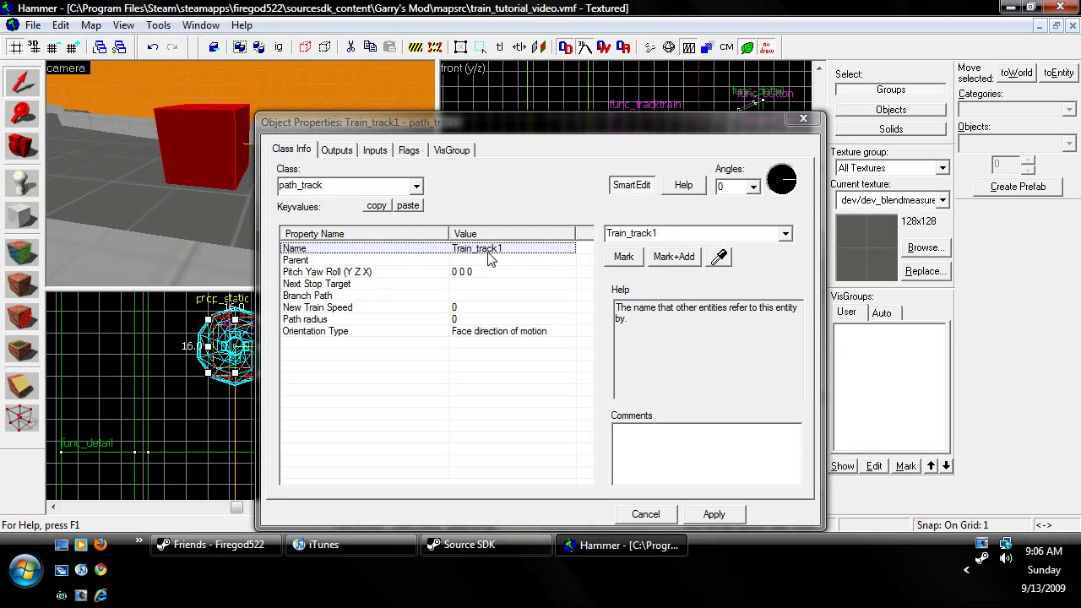
click(661, 517)
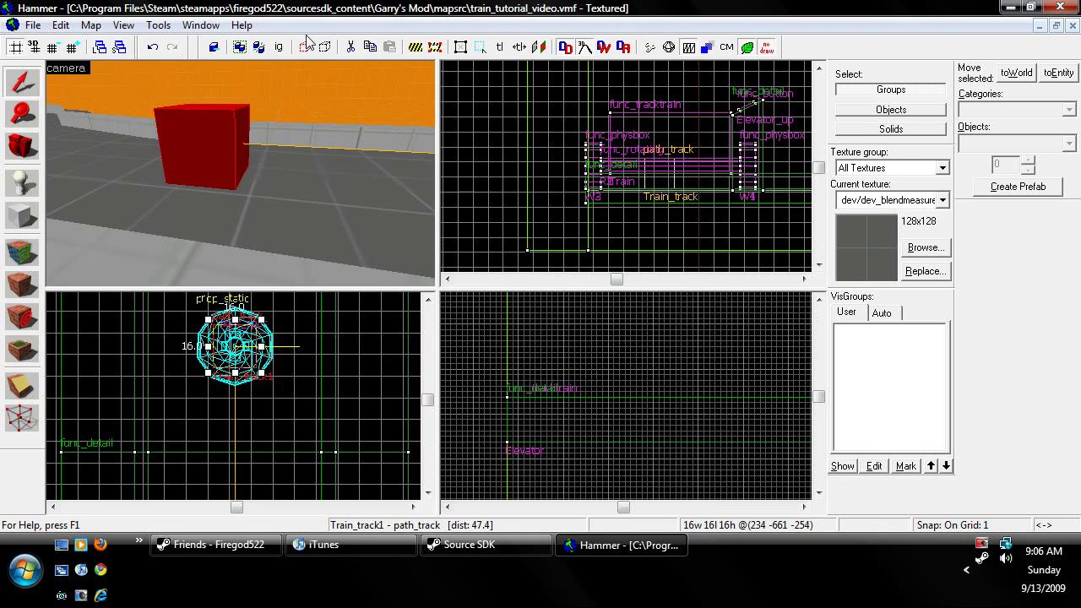
- Select the Train_track node and the Train_track1 node in turn to examine the path line between them
key(z)
key(w)
click(237, 169)
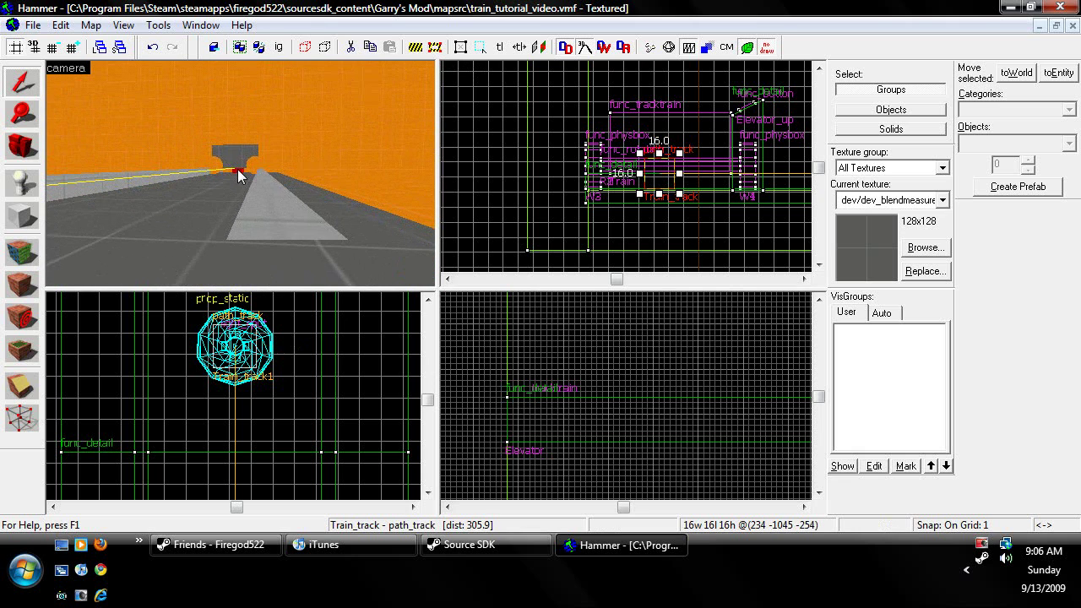
key(z)
key(z)
click(54, 203)
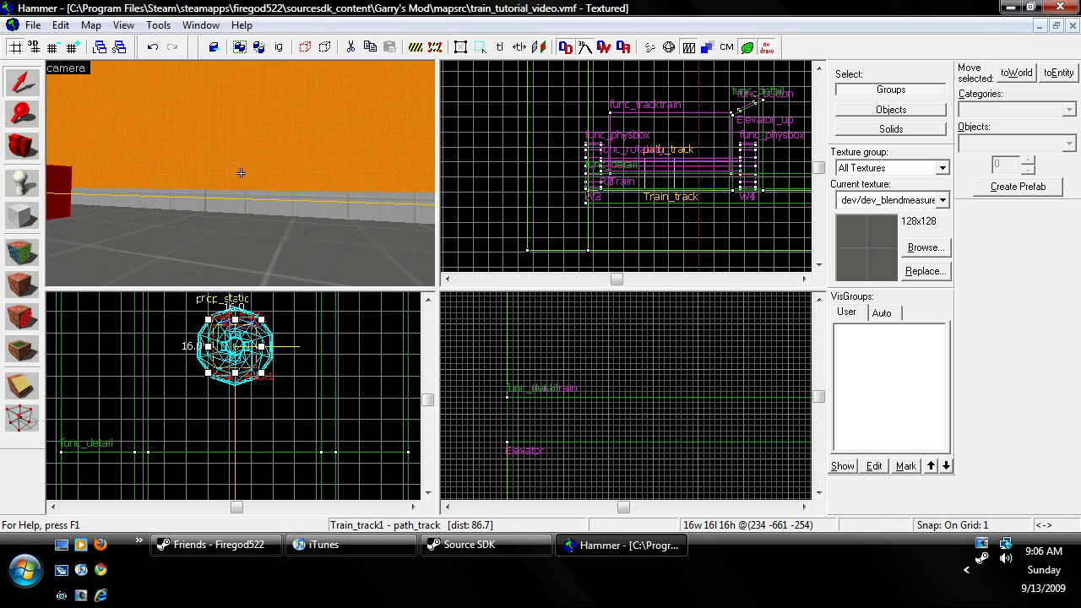
- Set the First Stop Target of the Train func_tracktrain to Train_track by picking that node in the camera view, and apply it
key(s)
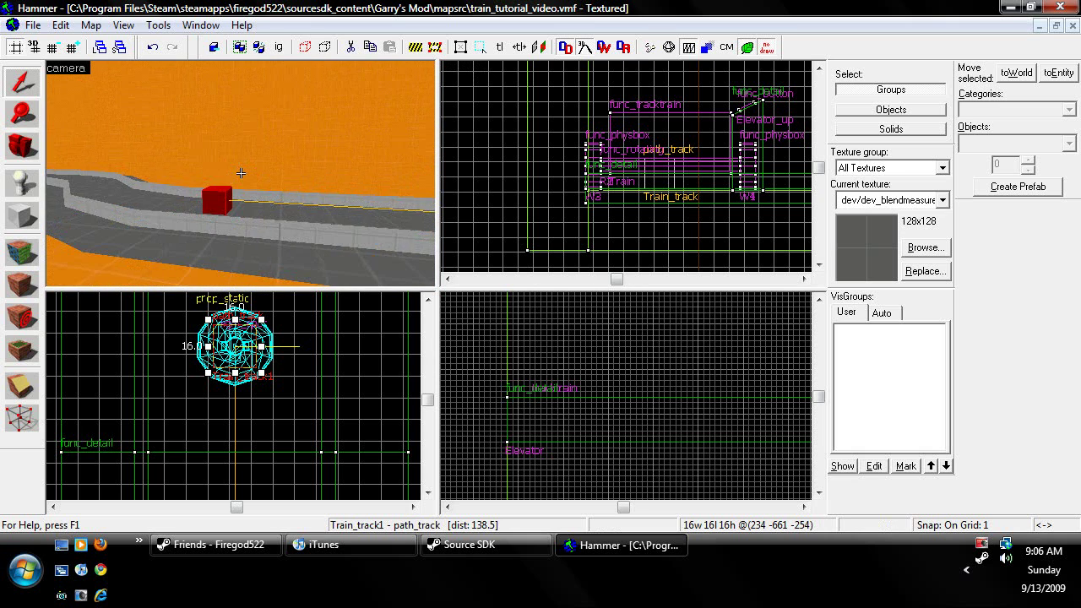
drag(241, 173, 240, 172)
double_click(369, 161)
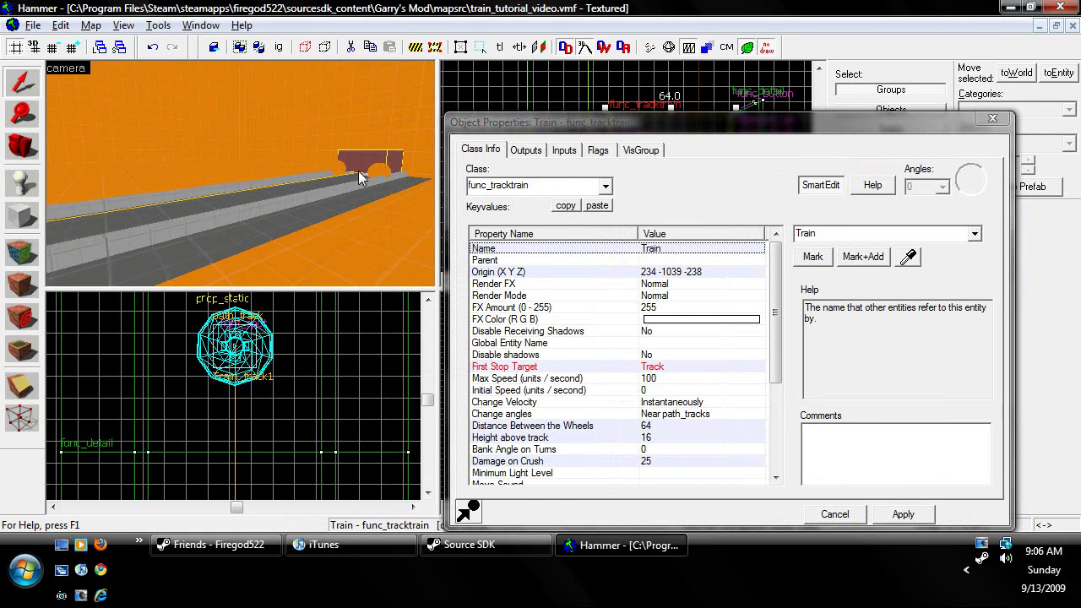
key(z)
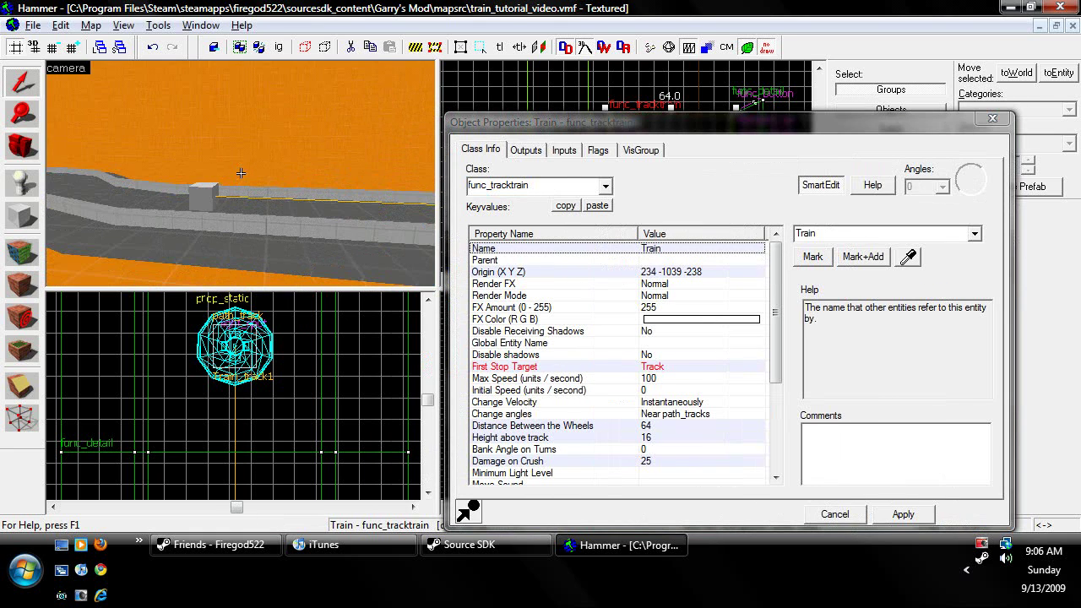
key(z)
click(660, 368)
click(908, 257)
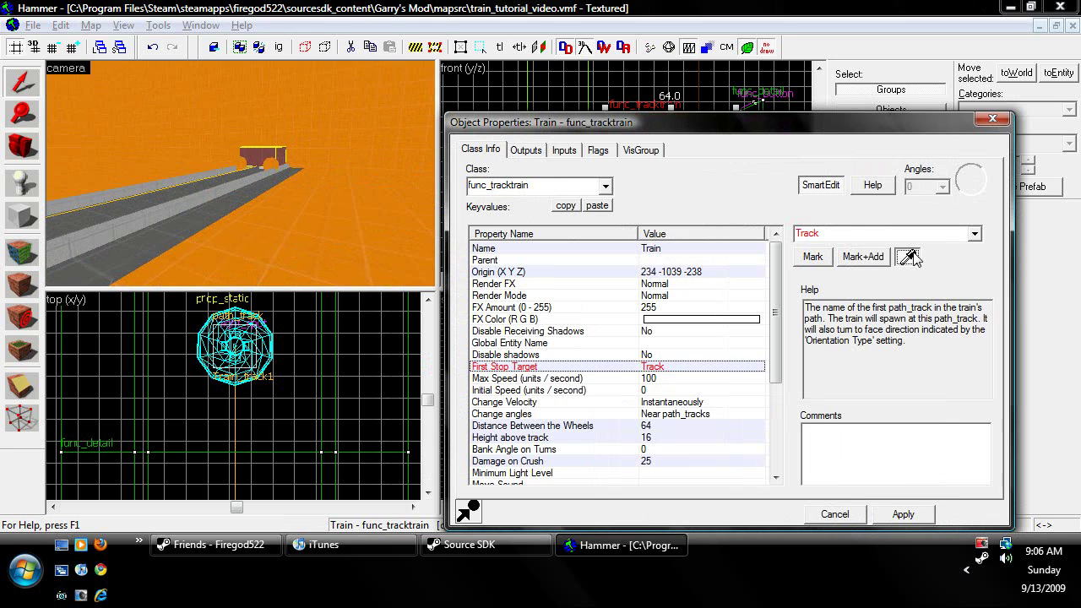
scroll(287, 165, up, 3)
scroll(287, 165, up, 2)
click(291, 154)
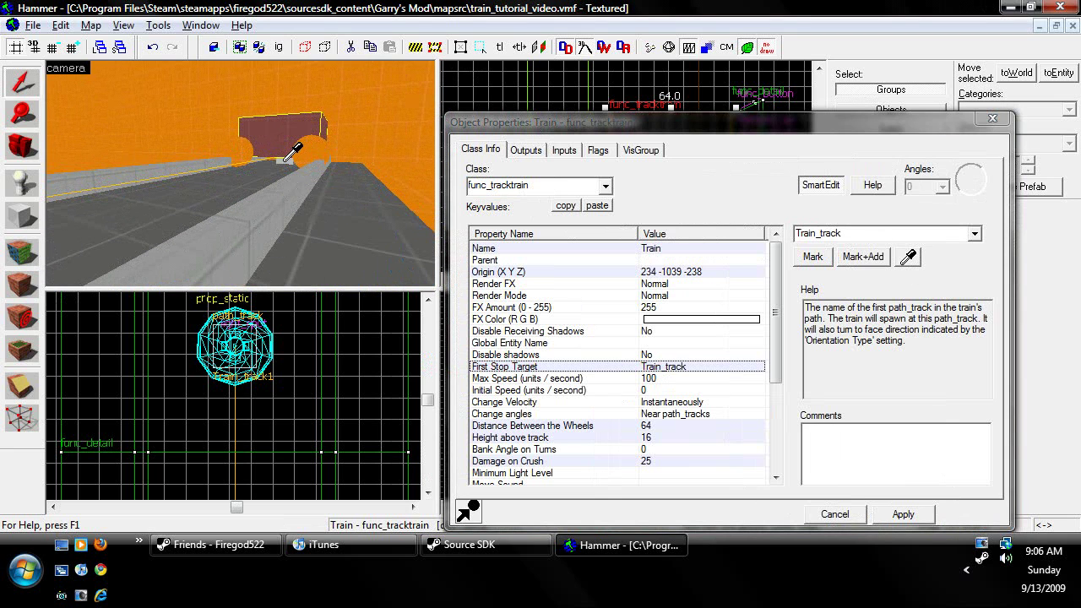
click(902, 515)
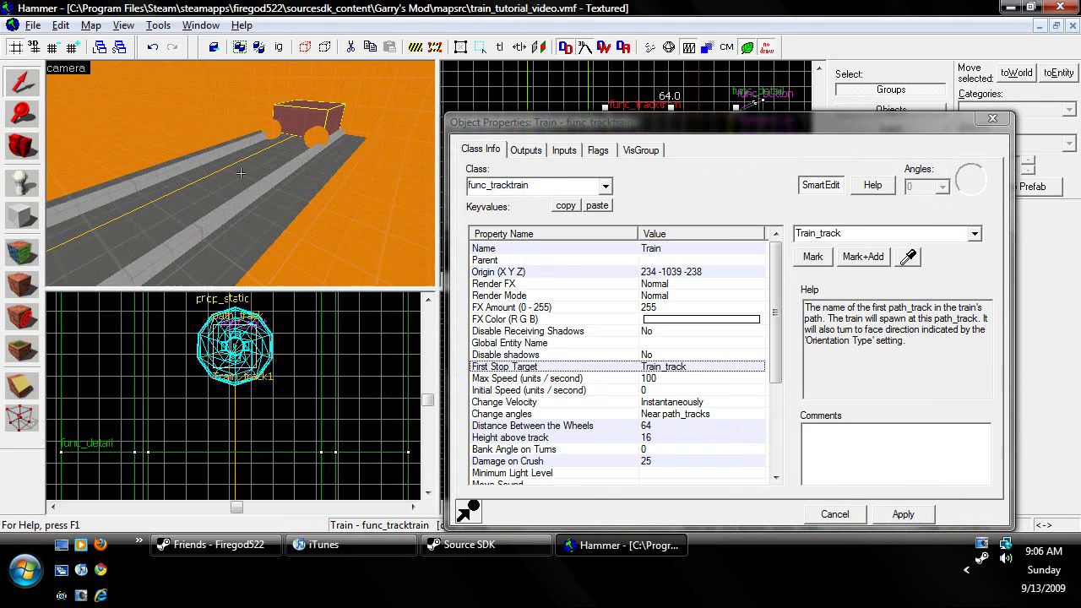
- Review the train's flags and examine the path line running from the train to the next node
click(597, 151)
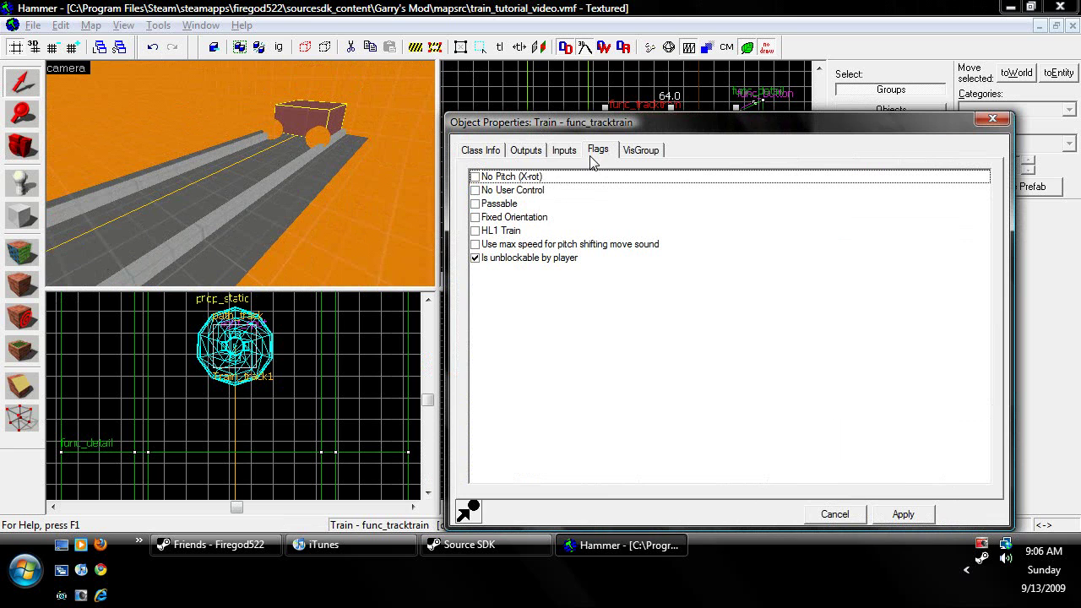
click(492, 152)
key(z)
key(z)
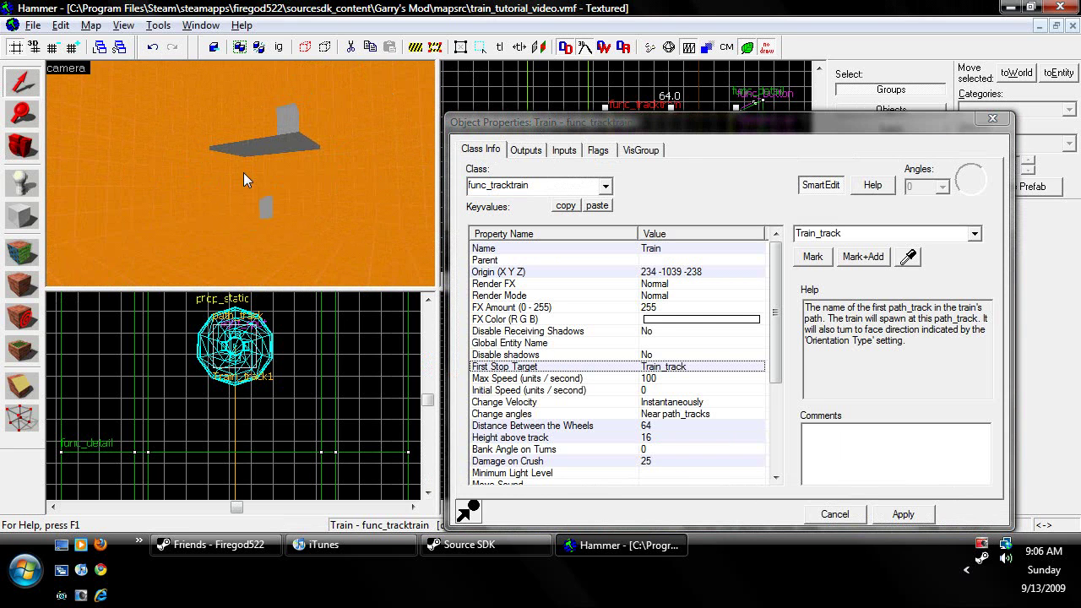
key(z)
key(z)
key(z)
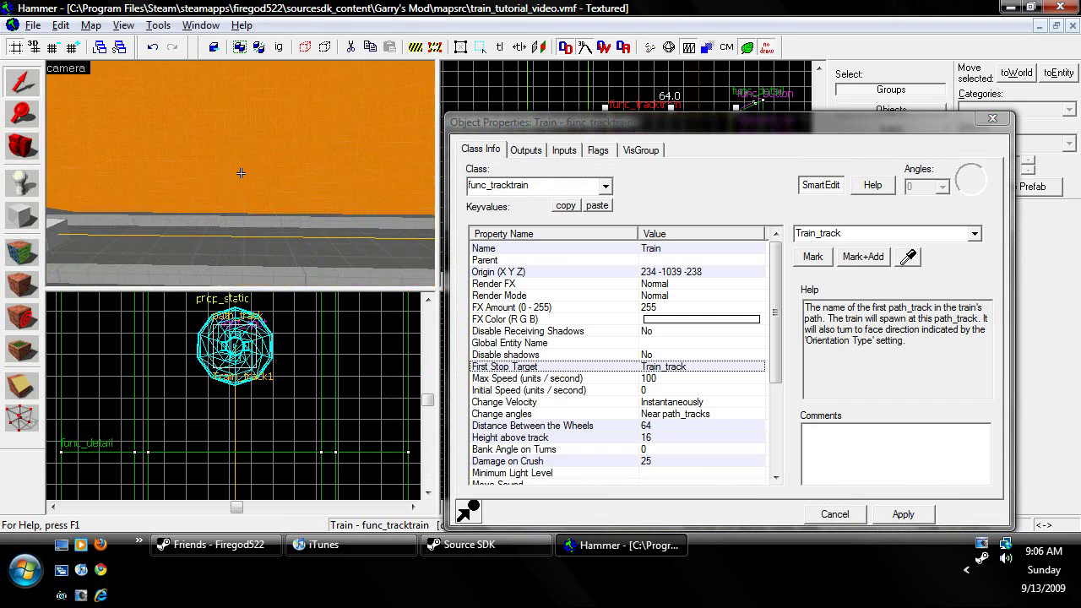
key(z)
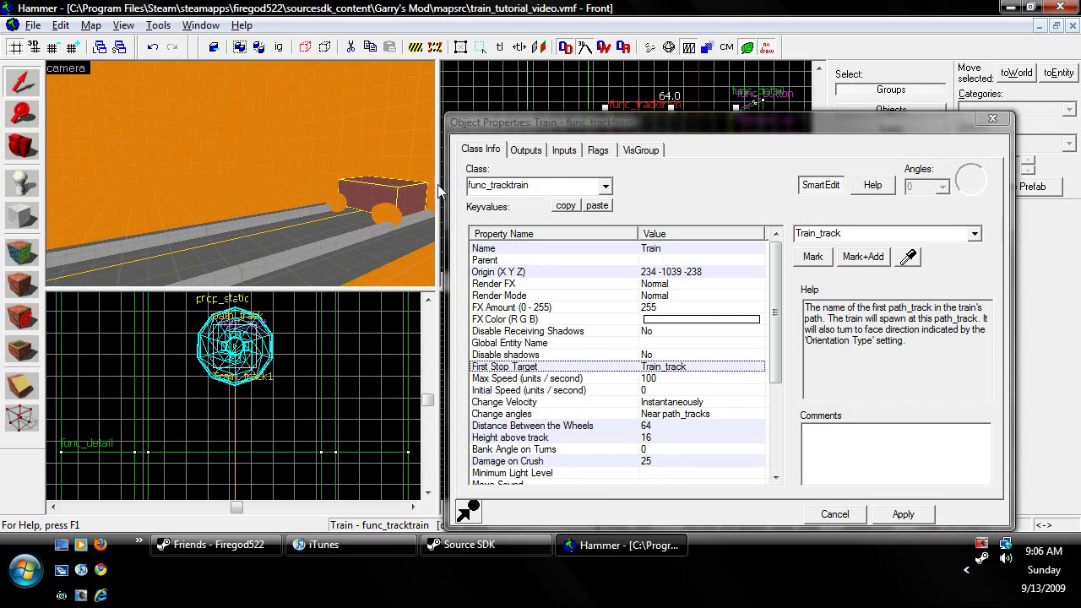
key(z)
key(z)
key(z)
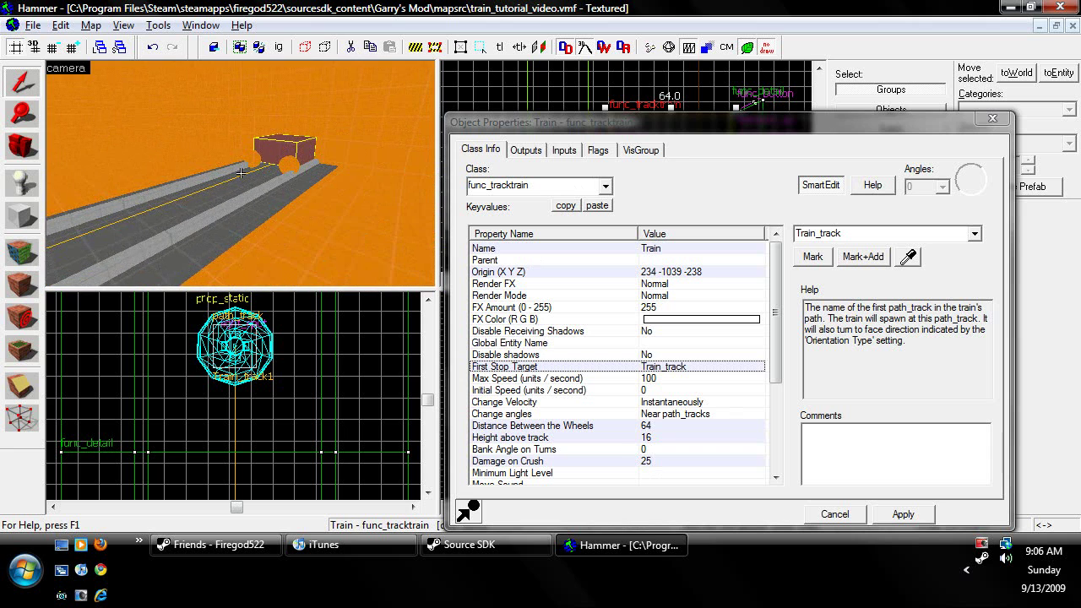
key(z)
key(z)
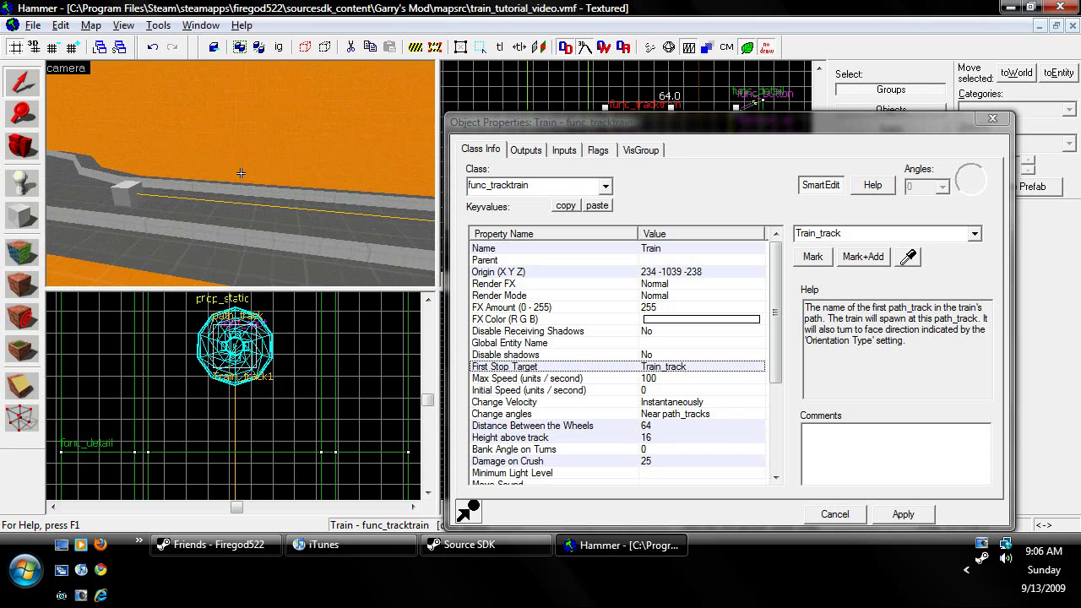
- Select the Train_Forward button and examine its outputs
key(w)
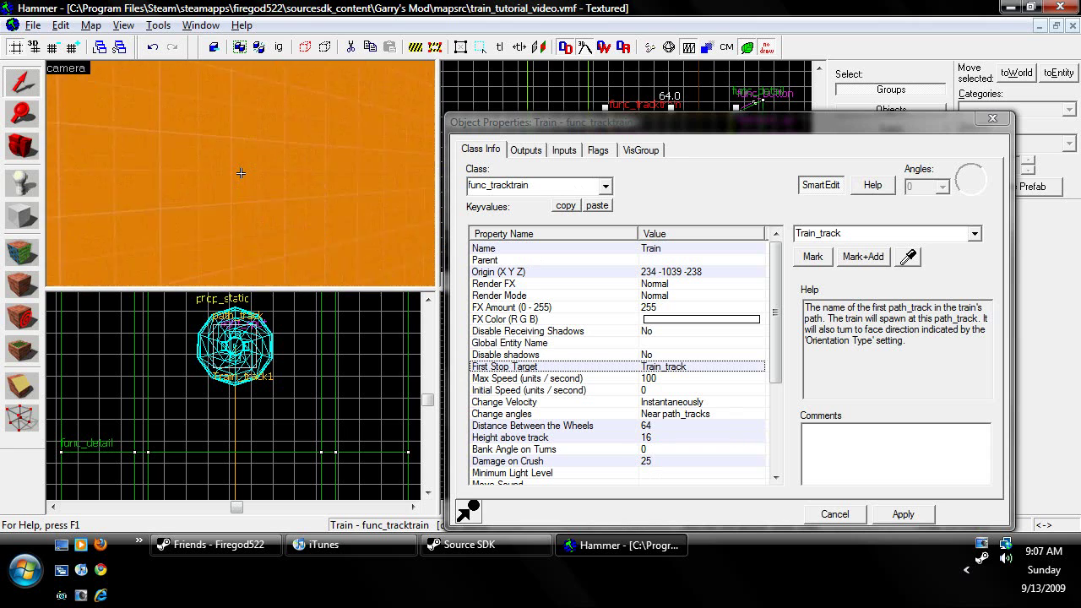
key(s)
key(z)
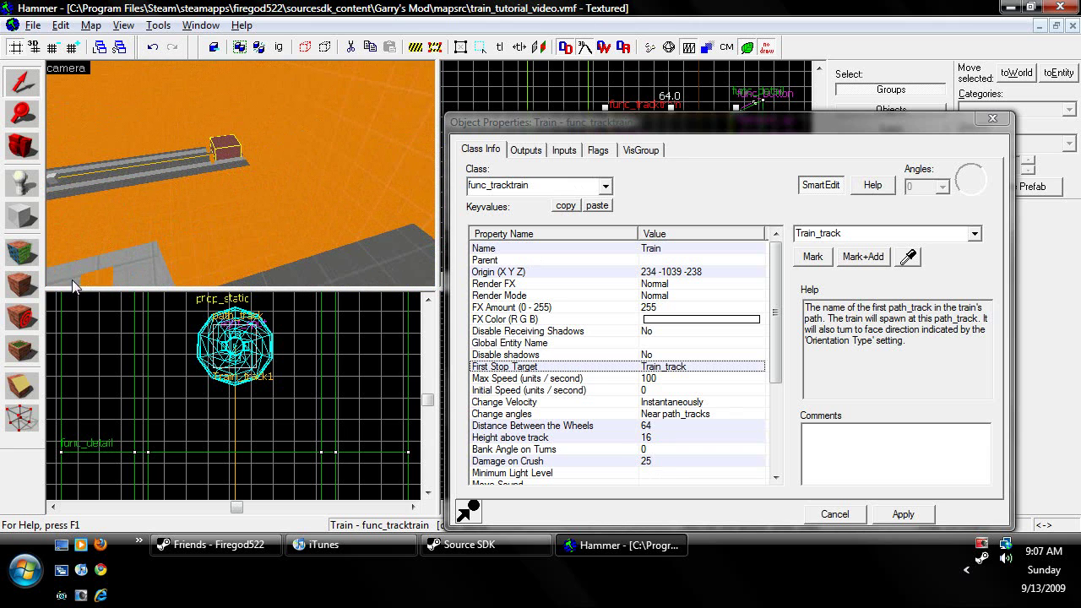
click(97, 282)
click(525, 150)
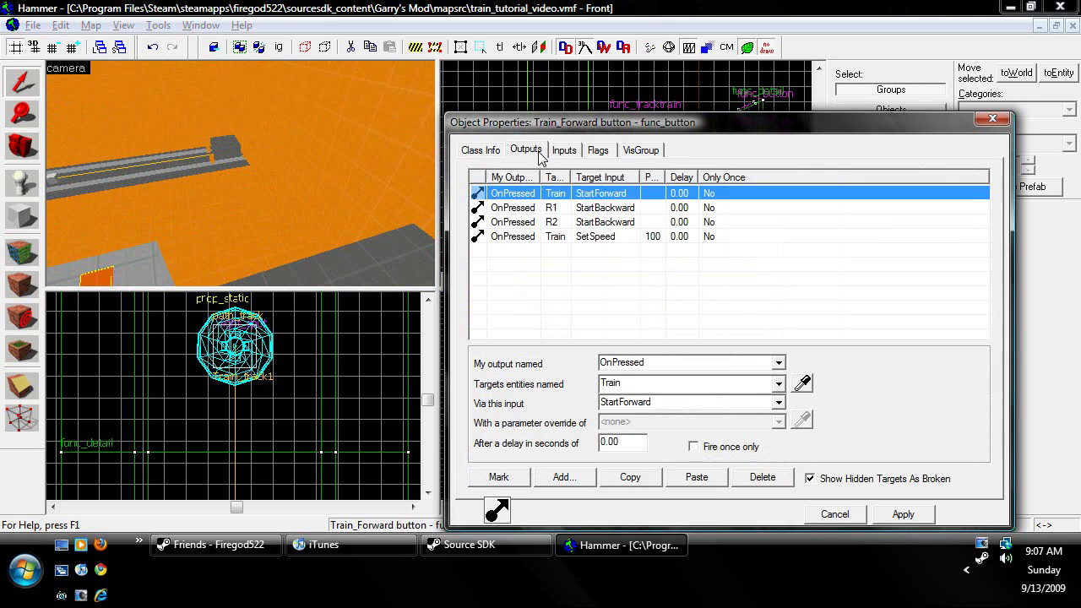
- Reselect the train to review its keyvalues, examine the curved track beyond the second node, and close the properties
click(262, 166)
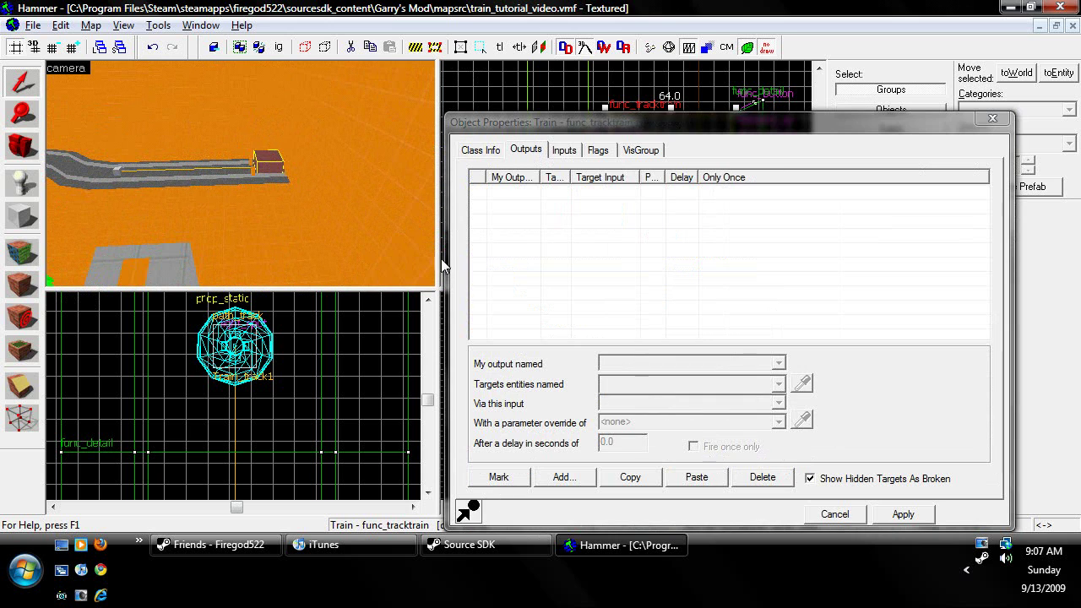
click(485, 152)
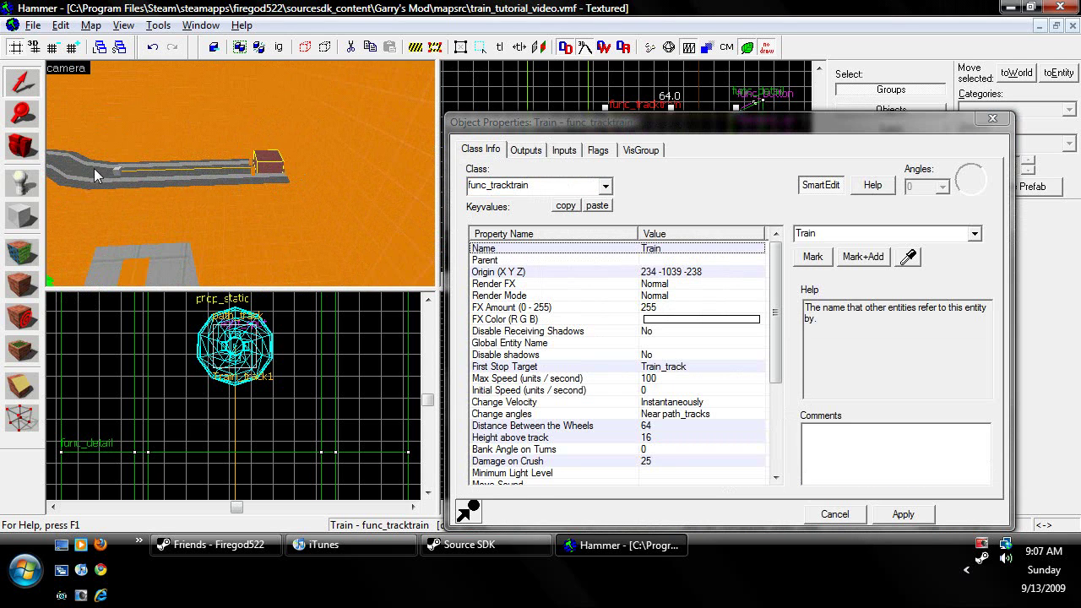
drag(241, 173, 128, 169)
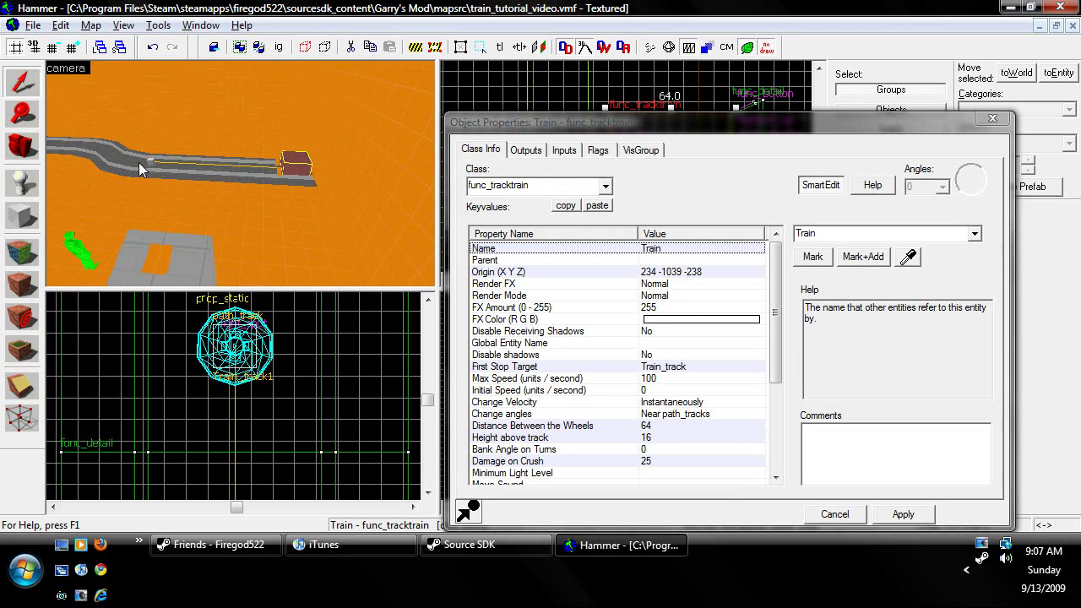
key(z)
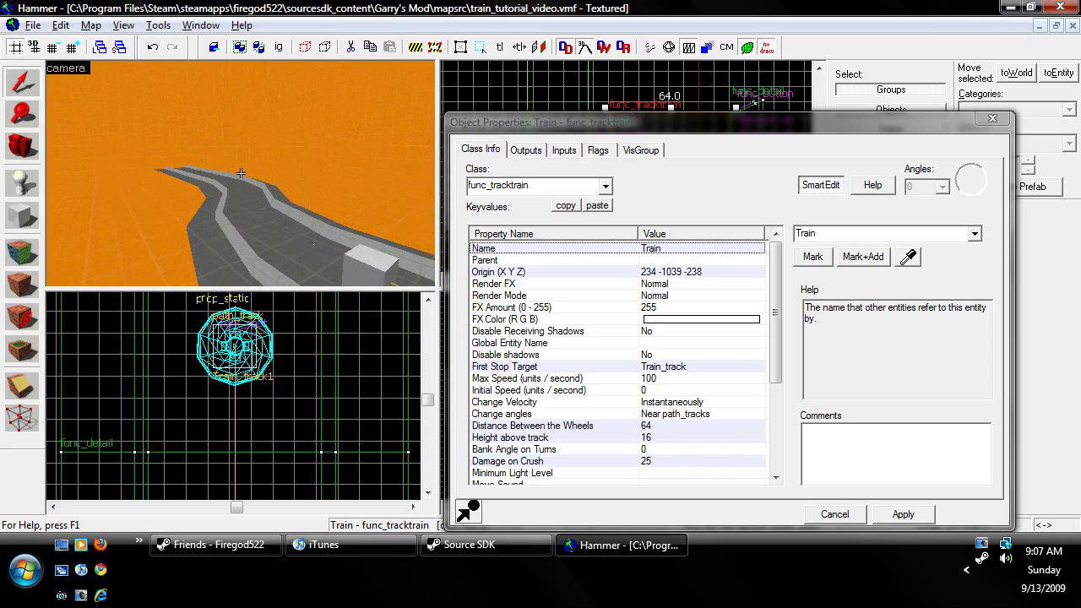
key(z)
click(990, 119)
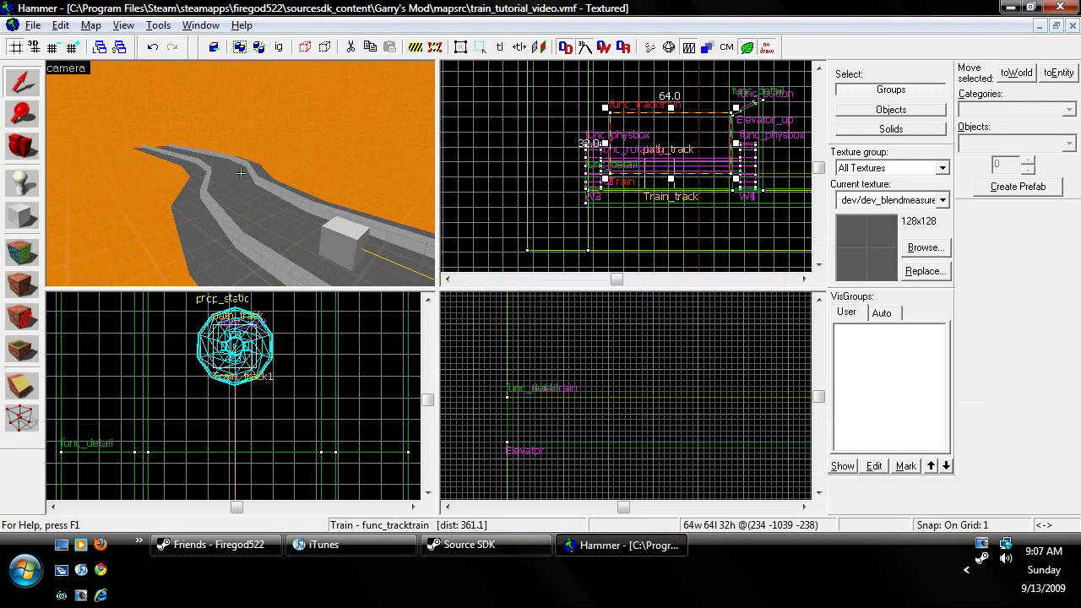
- Select the Elevator func_tracktrain and mark a new path_track position at its centre in the top view, at X -218, Y -1051
key(z)
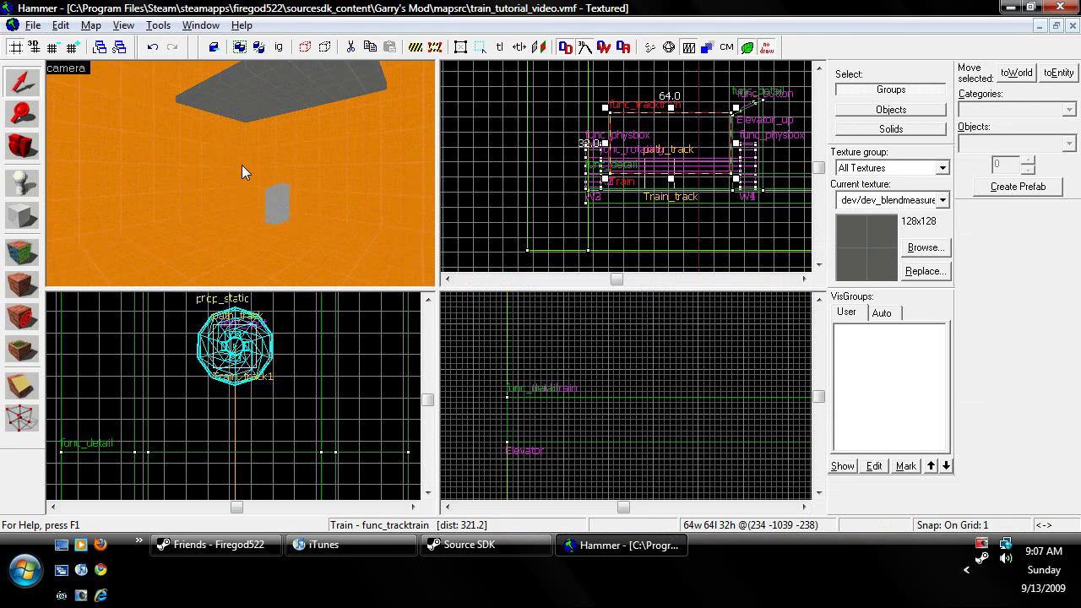
key(z)
click(236, 113)
scroll(338, 344, down, 10)
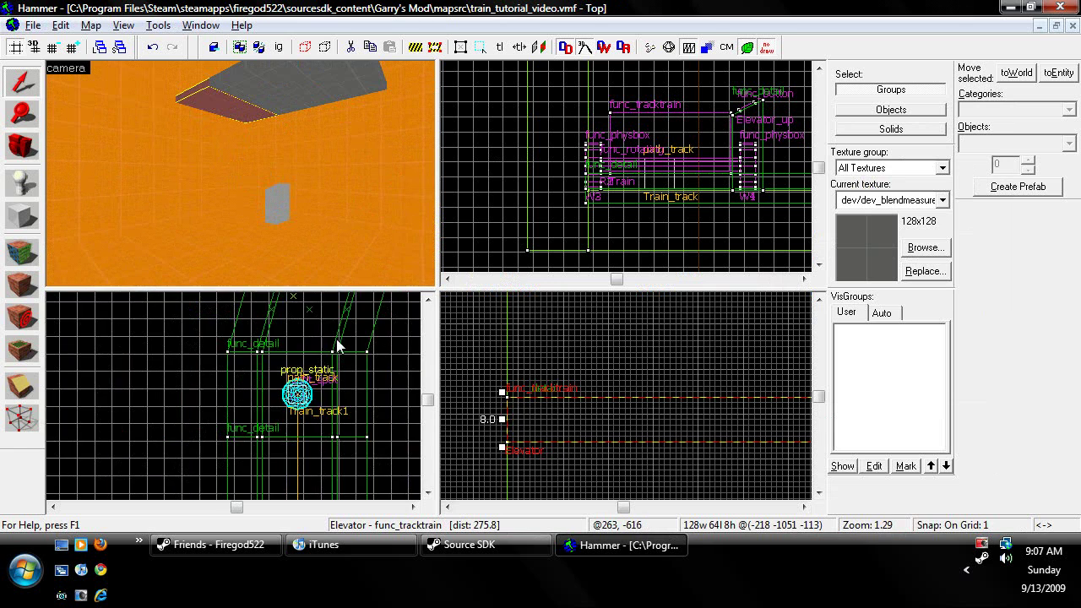
scroll(321, 355, down, 1)
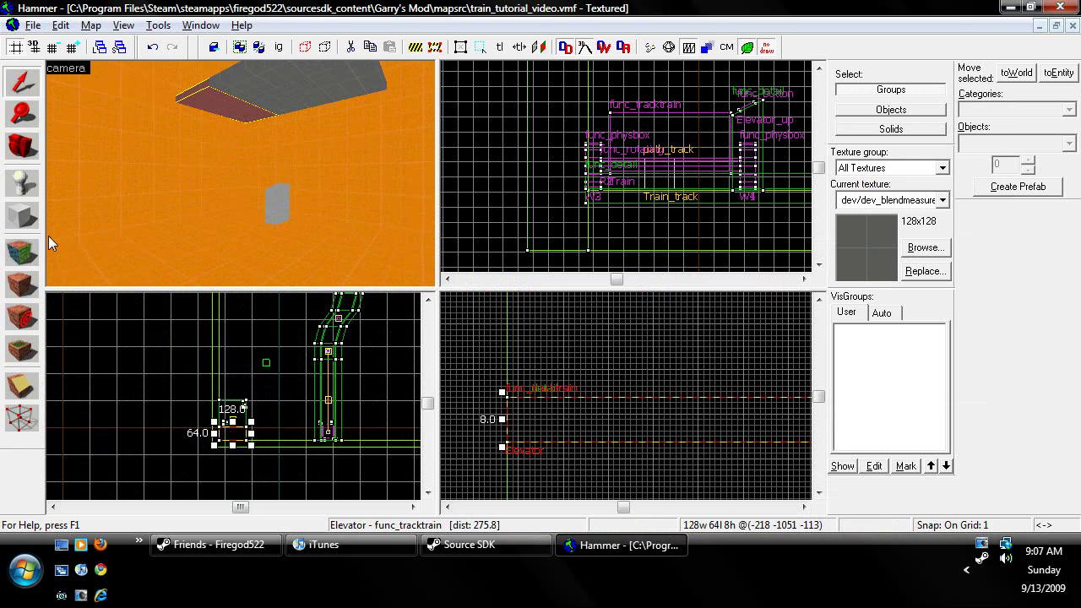
click(22, 181)
scroll(221, 424, up, 12)
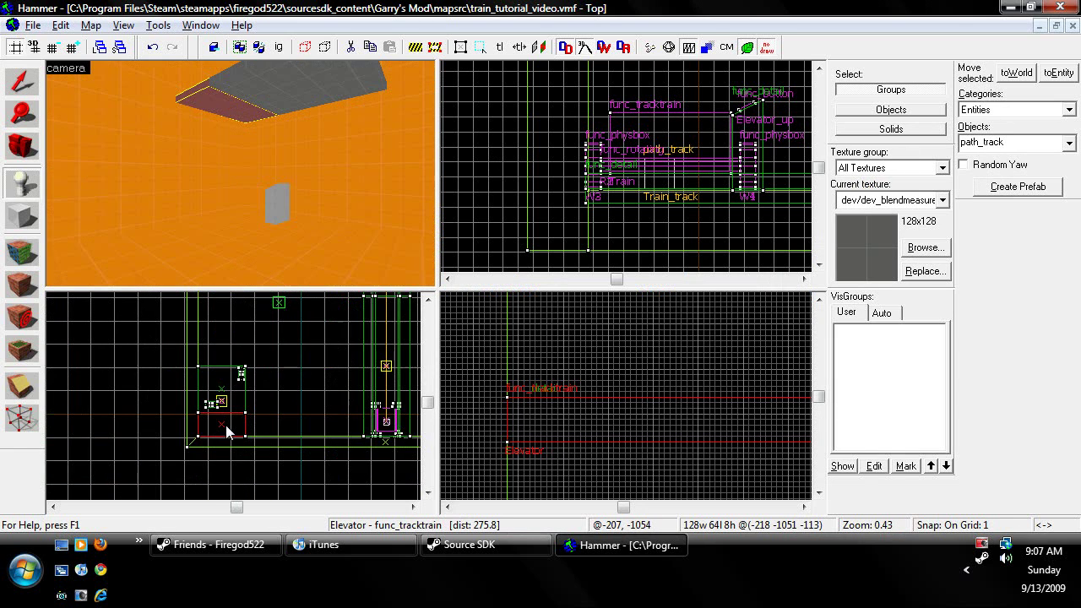
scroll(214, 422, up, 4)
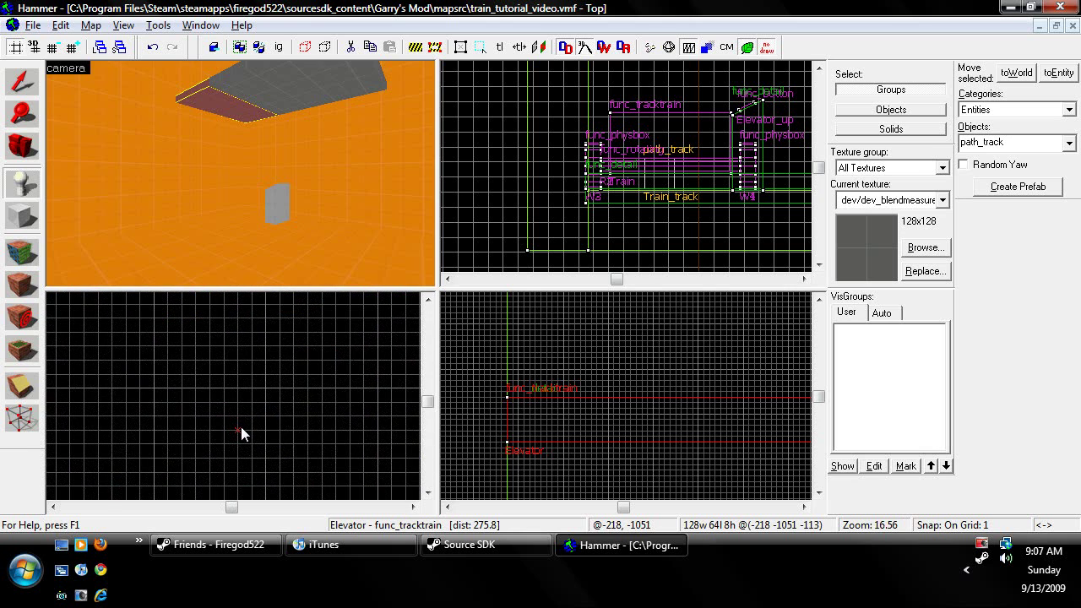
click(238, 429)
- Set the path_track marker's height to Z -263 at the floor below the Elevator, and create the entity
scroll(516, 423, down, 5)
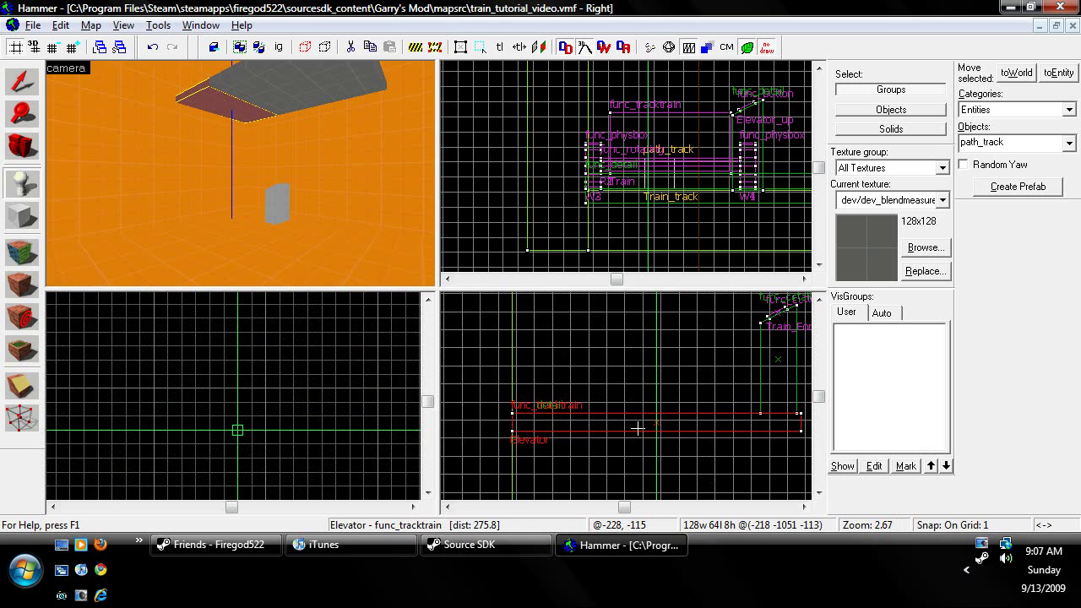
scroll(654, 428, down, 2)
scroll(671, 330, down, 6)
scroll(665, 443, up, 7)
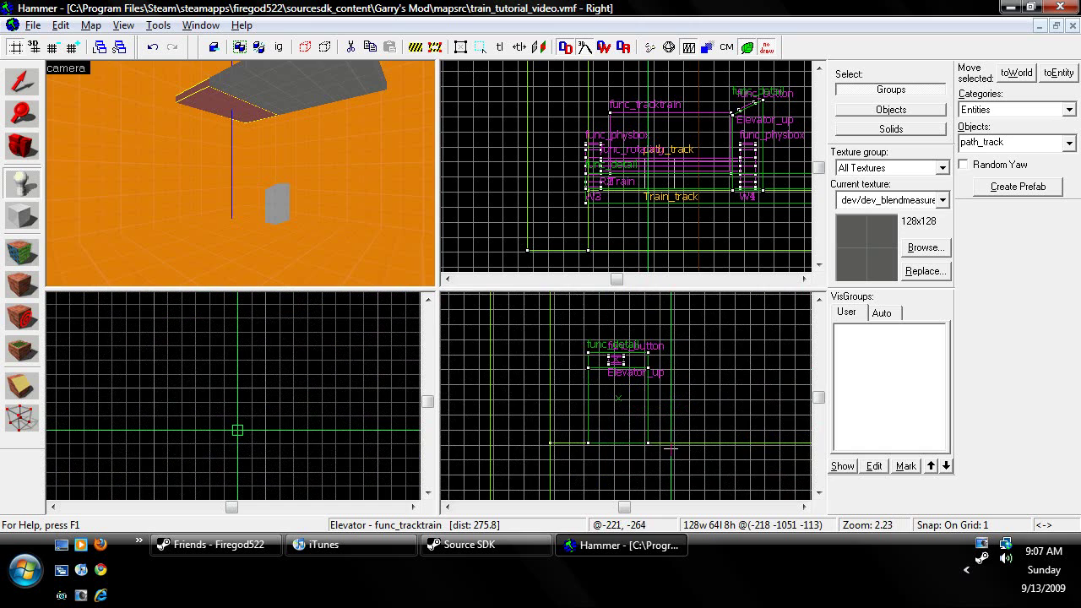
scroll(669, 448, up, 5)
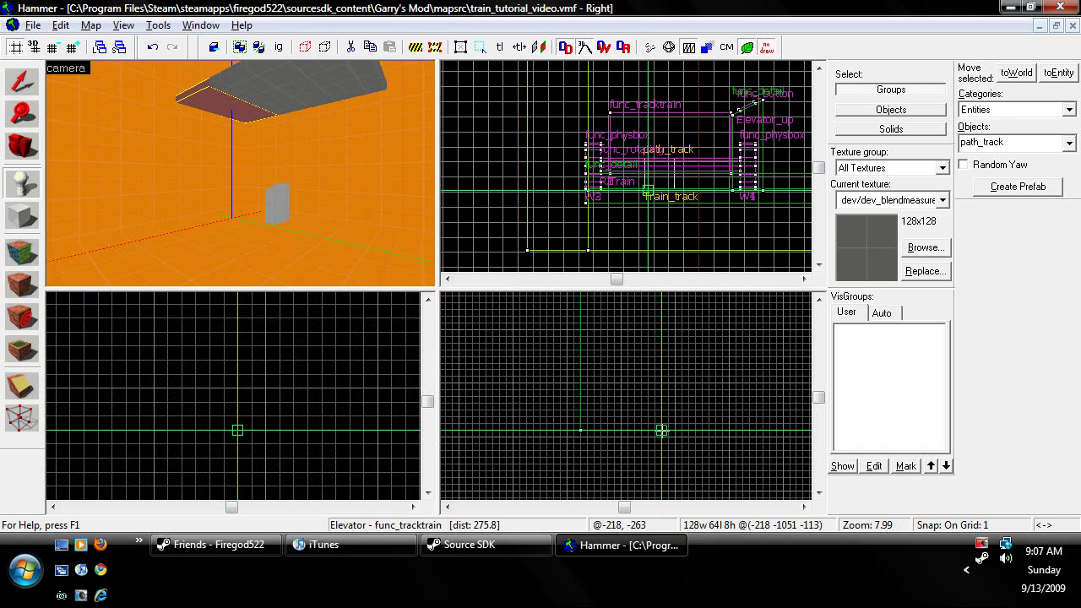
click(231, 216)
click(10, 82)
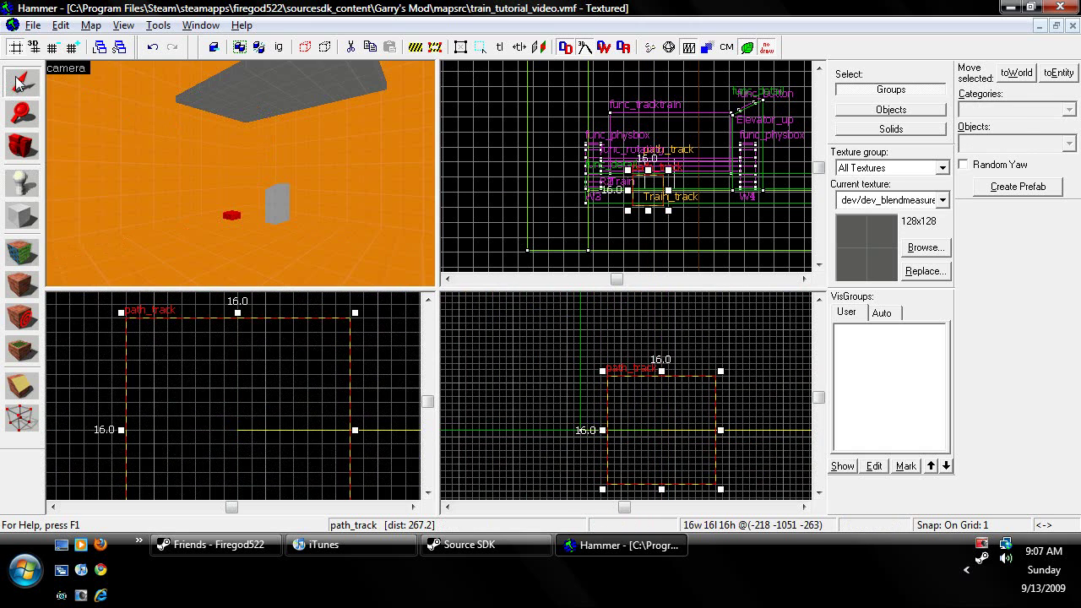
- Name the new path_track on the floor elevator_track and apply it
key(alt+Return)
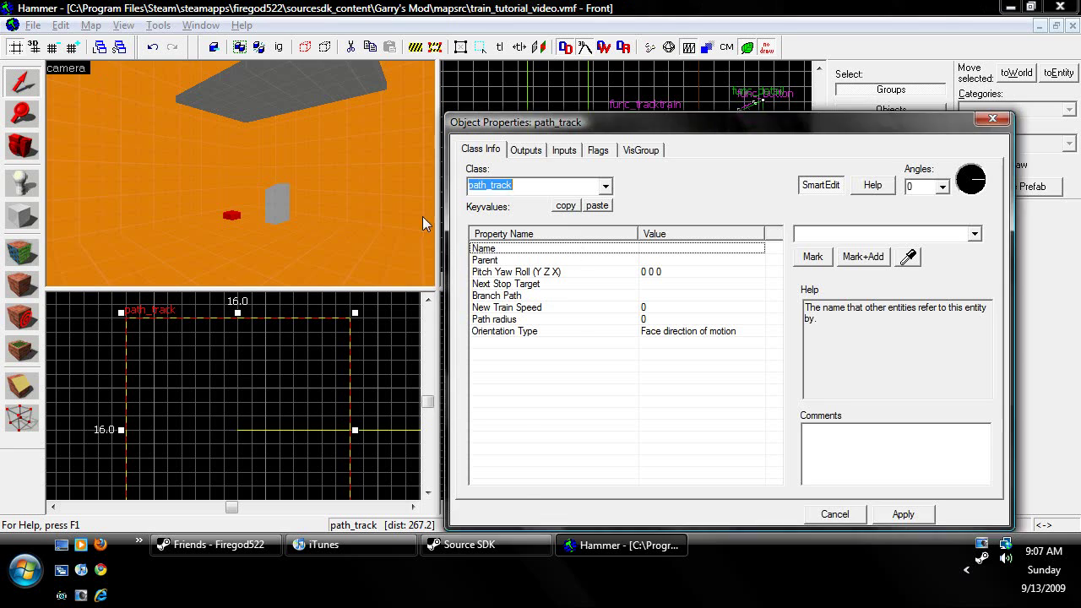
click(220, 86)
click(253, 110)
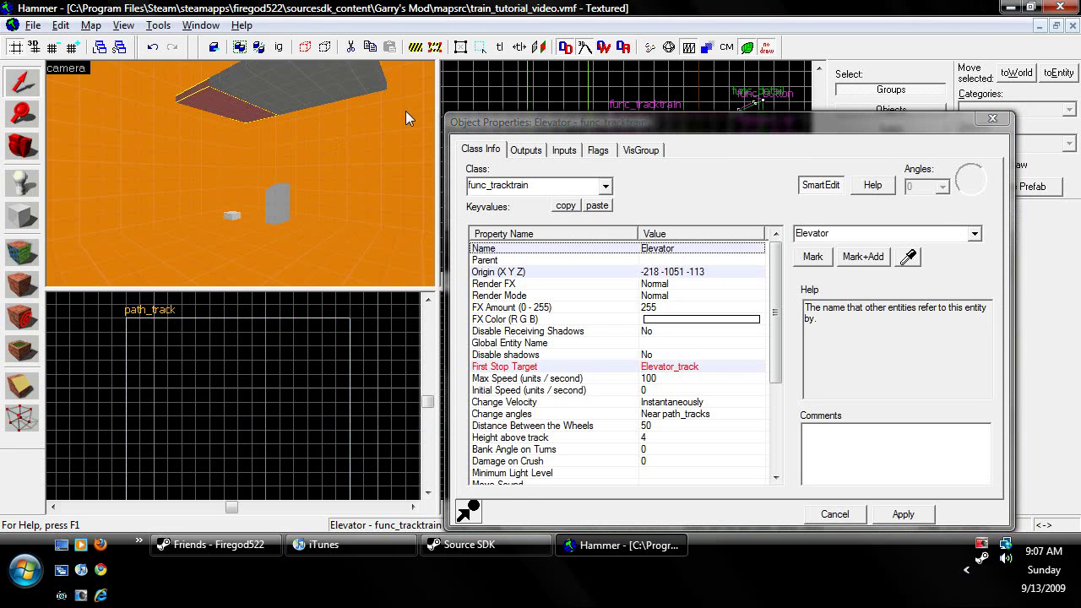
click(235, 218)
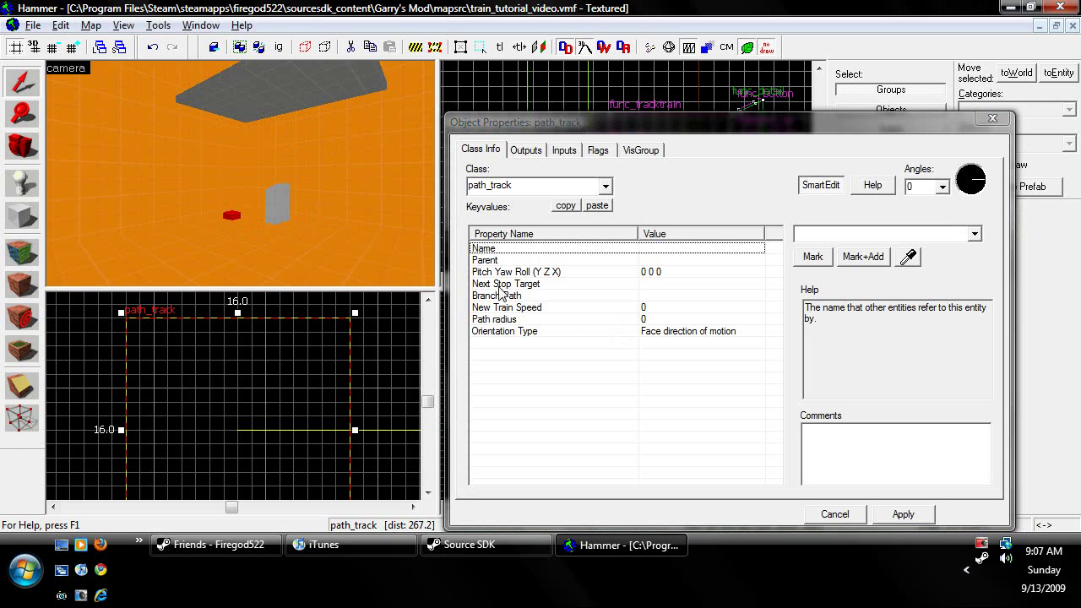
click(818, 234)
text(eleva)
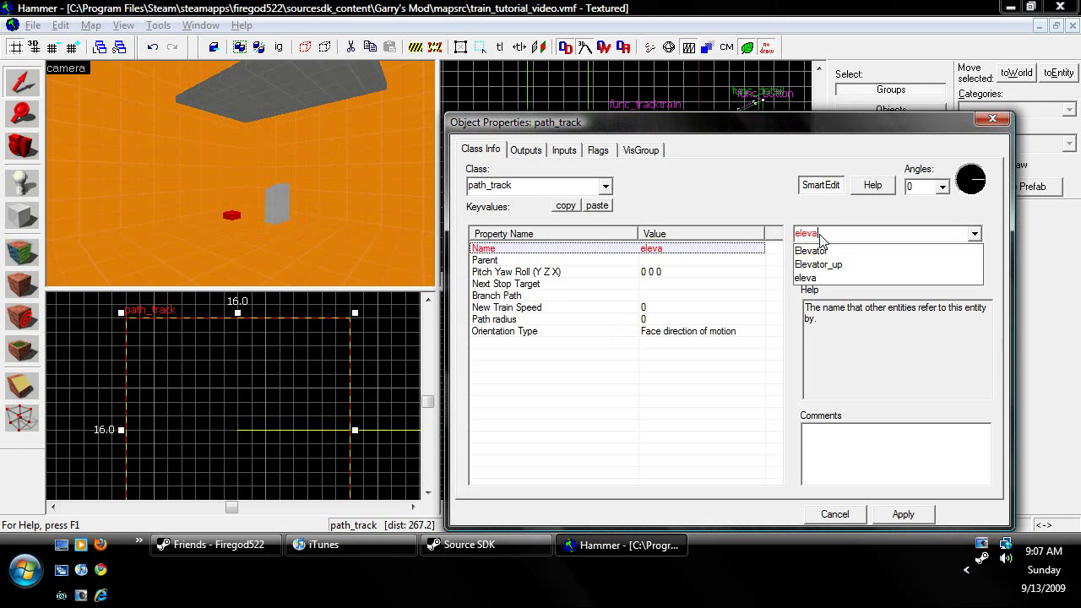
text(tor_track)
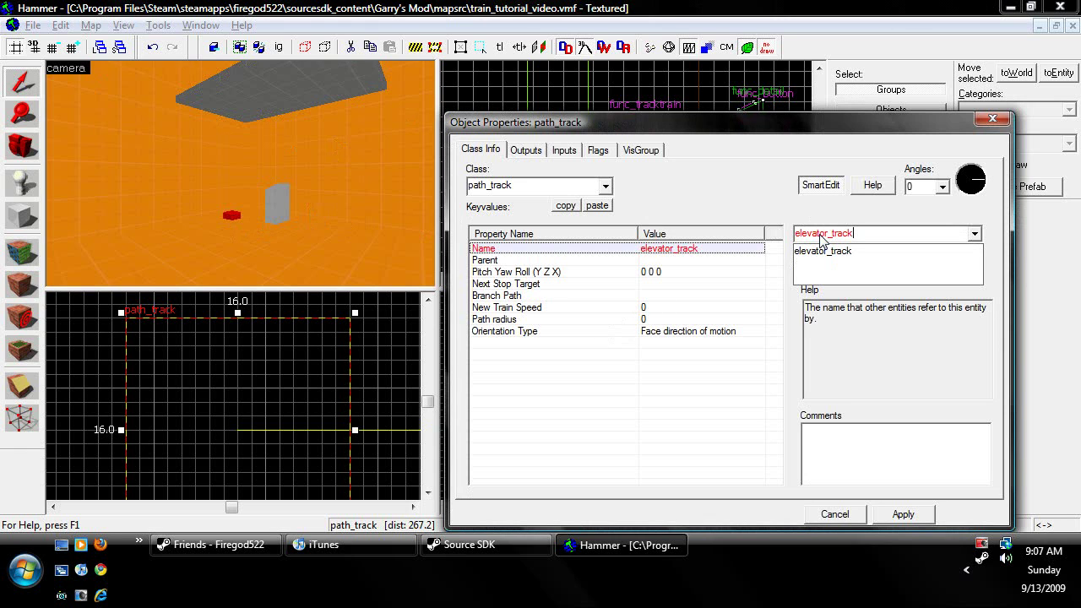
click(821, 251)
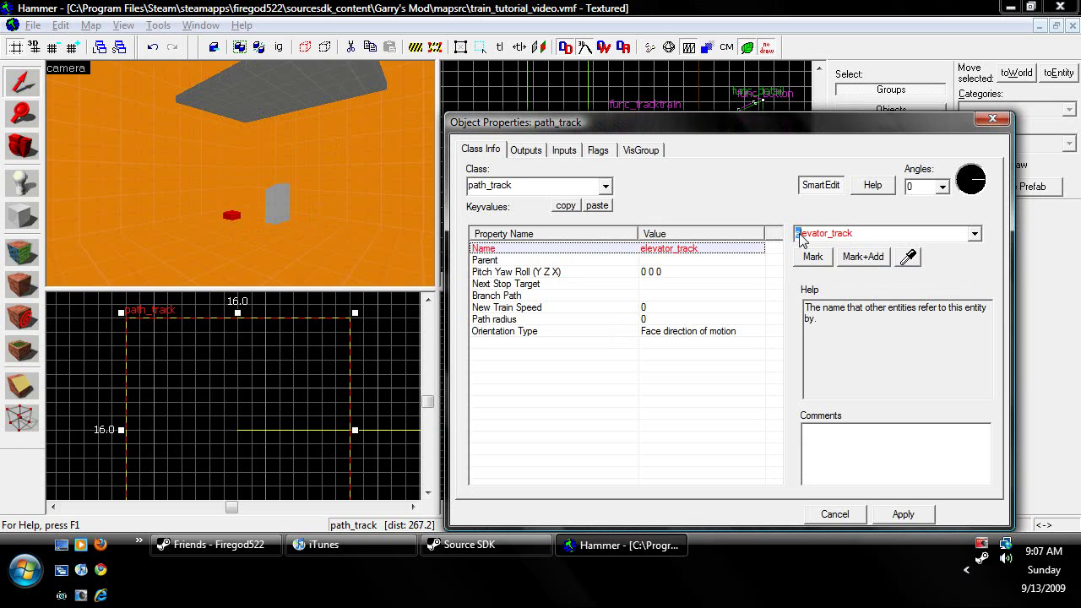
click(901, 513)
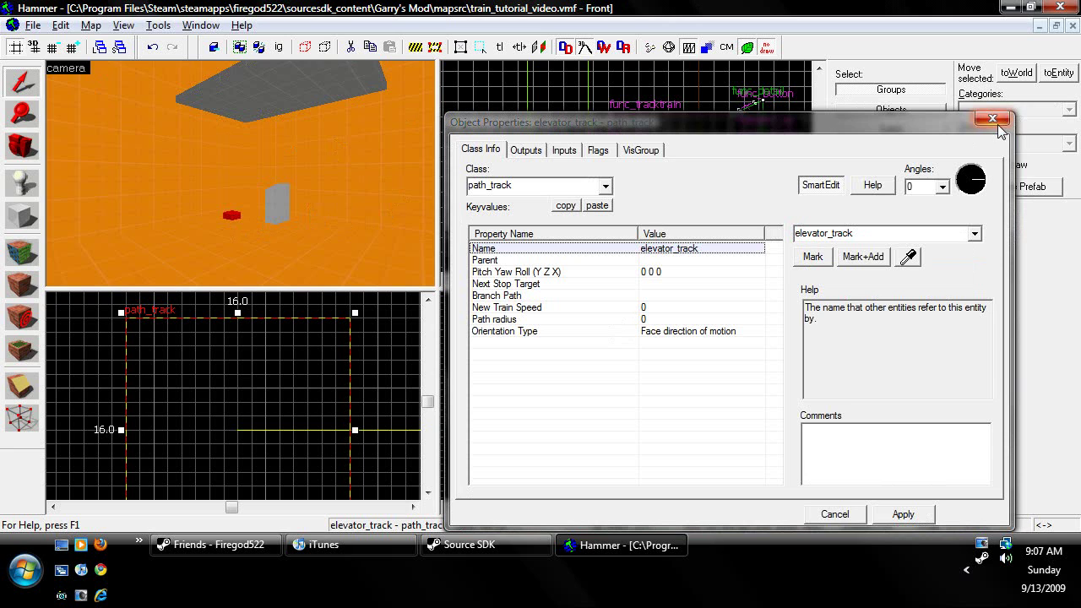
- Review the Elevator's keyvalues, reselect the elevator_track node, and close the properties
click(215, 102)
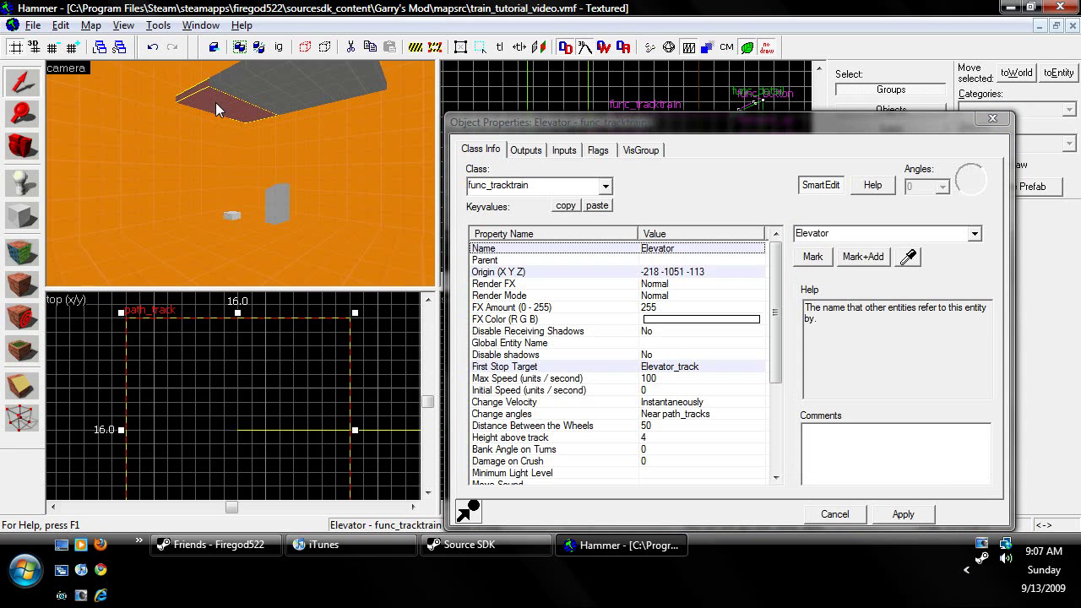
click(232, 218)
click(993, 119)
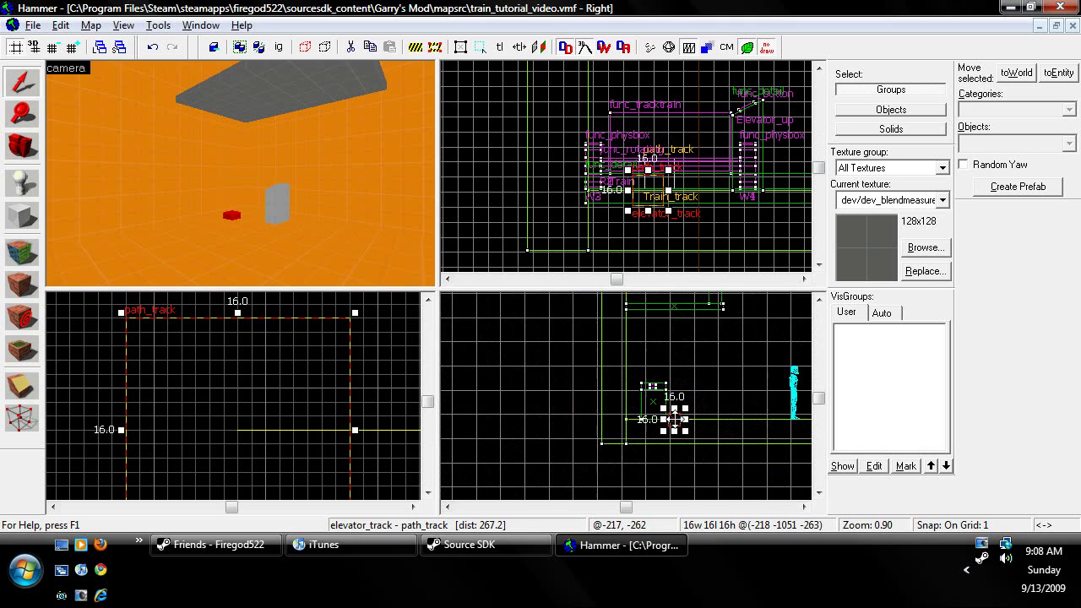
- Duplicate the elevator_track node straight up and align the copy with the Elevator platform's centre at Z -113
shift+drag(680, 418, 673, 303)
scroll(674, 386, up, 2)
scroll(677, 435, down, 8)
drag(672, 356, 699, 257)
key(ctrl+z)
scroll(681, 338, up, 11)
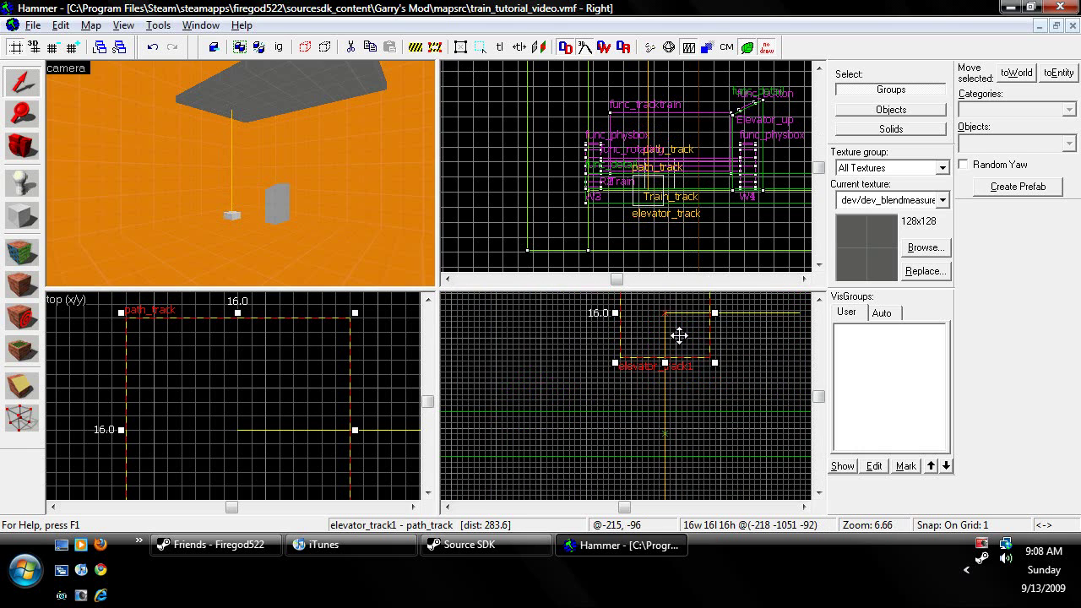
drag(681, 334, 677, 455)
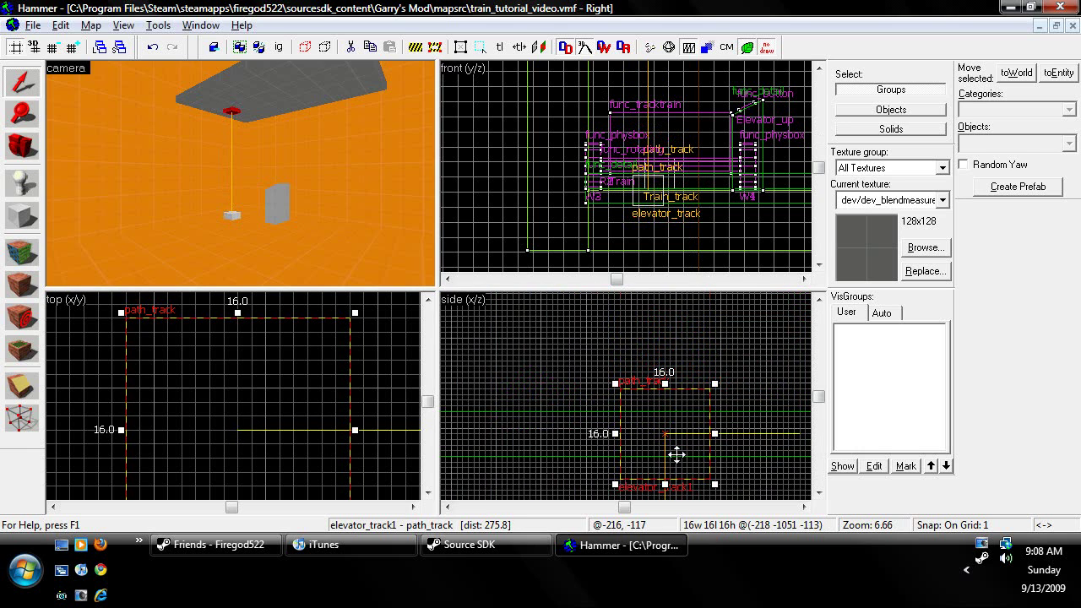
- Review the Elevator's First Stop Target and the Next Stop Target of the lower elevator_track node
key(z)
key(w)
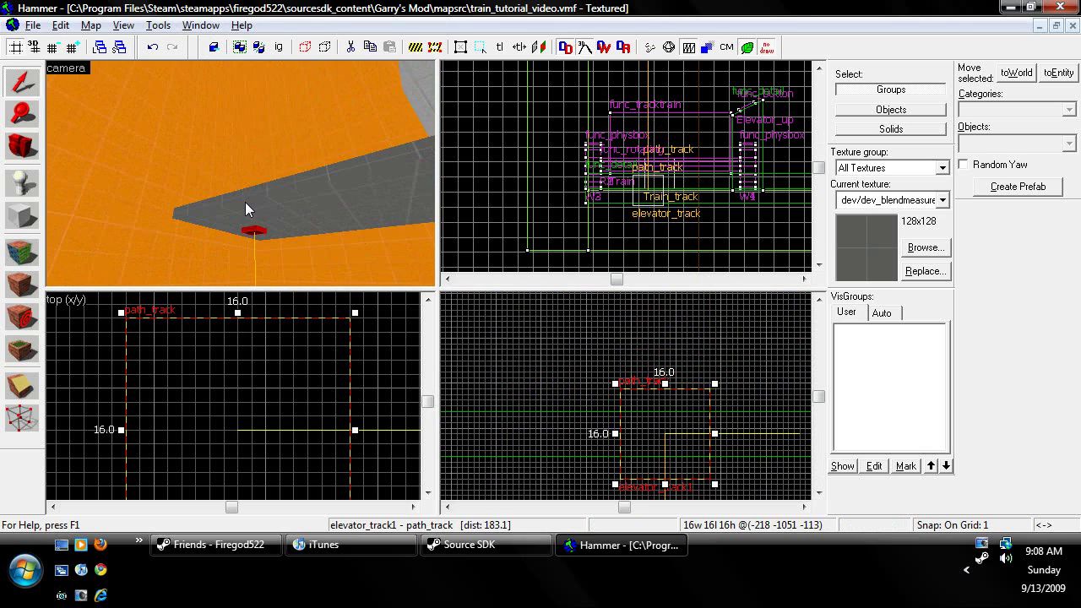
click(234, 206)
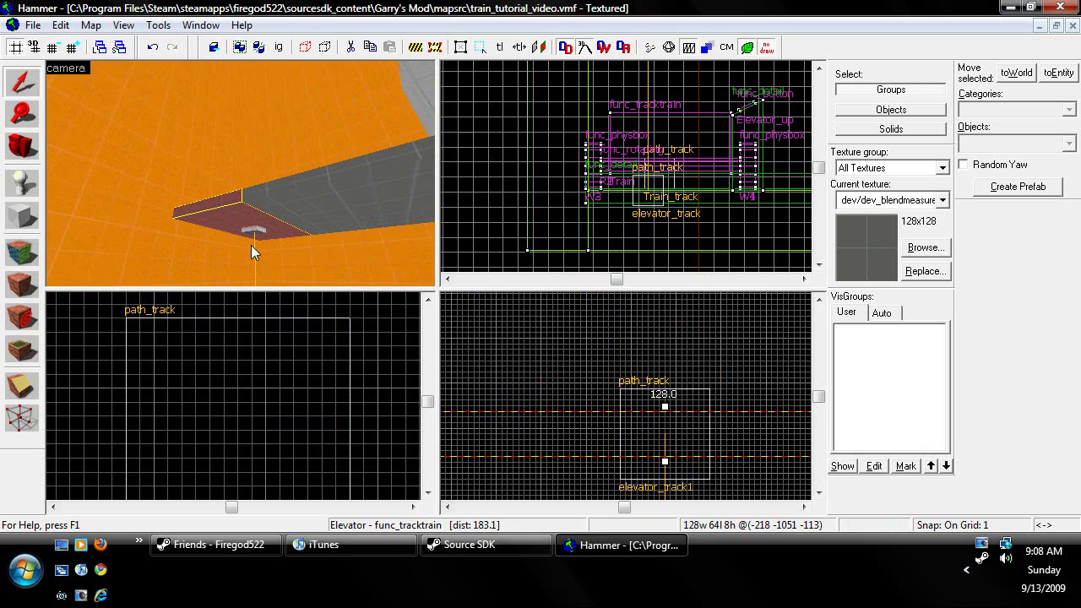
scroll(645, 398, down, 4)
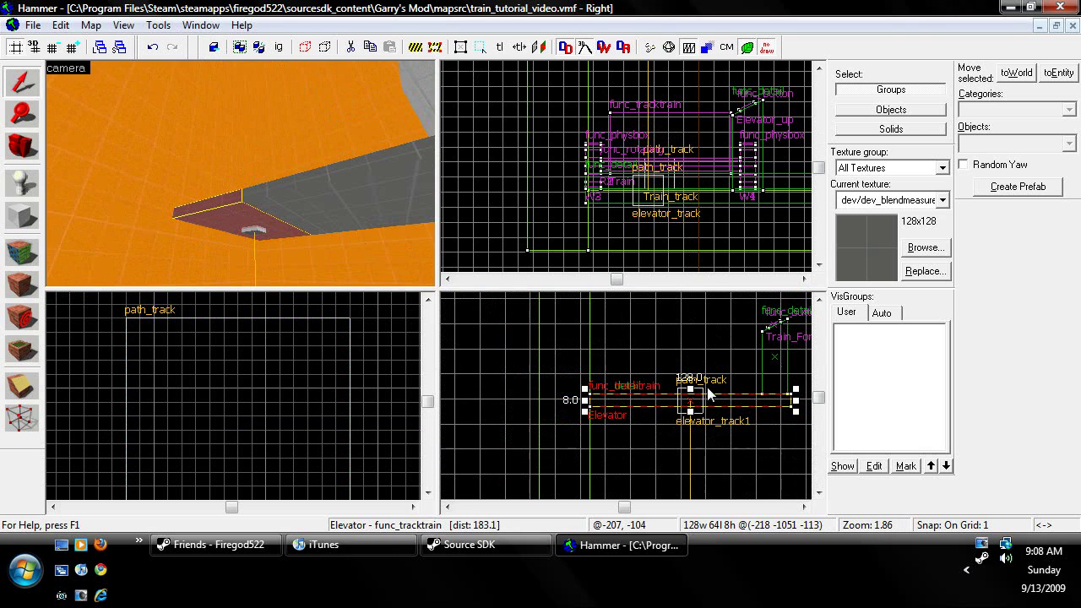
double_click(646, 399)
click(577, 246)
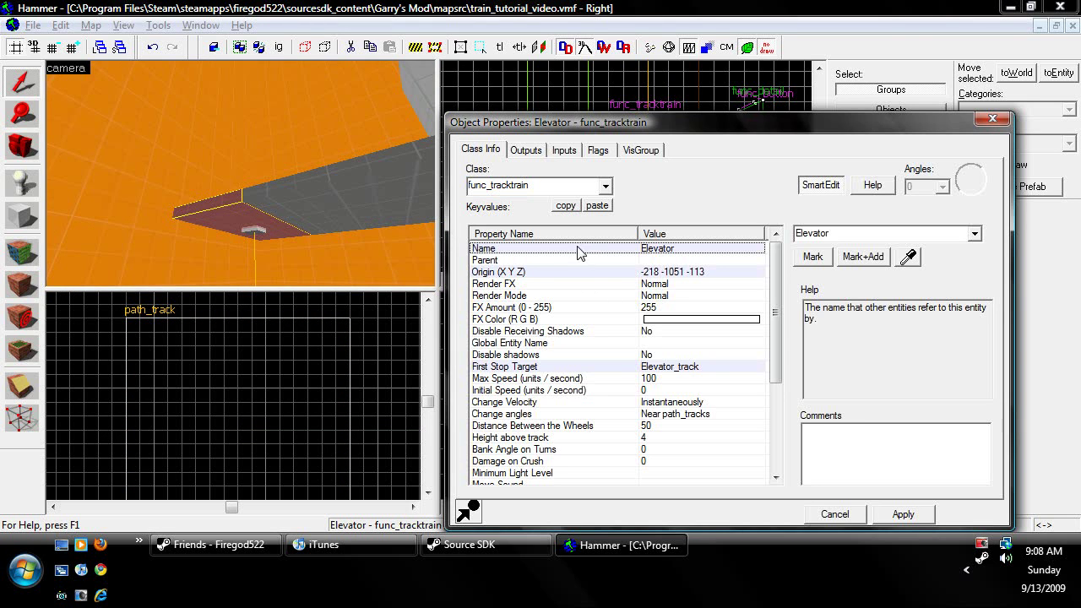
click(544, 357)
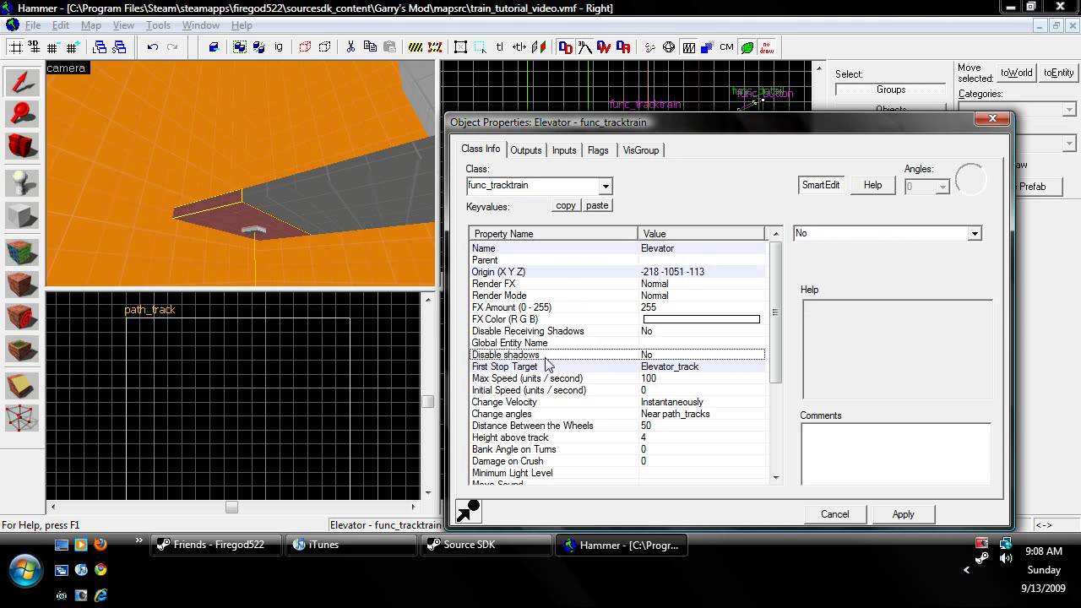
click(569, 367)
key(z)
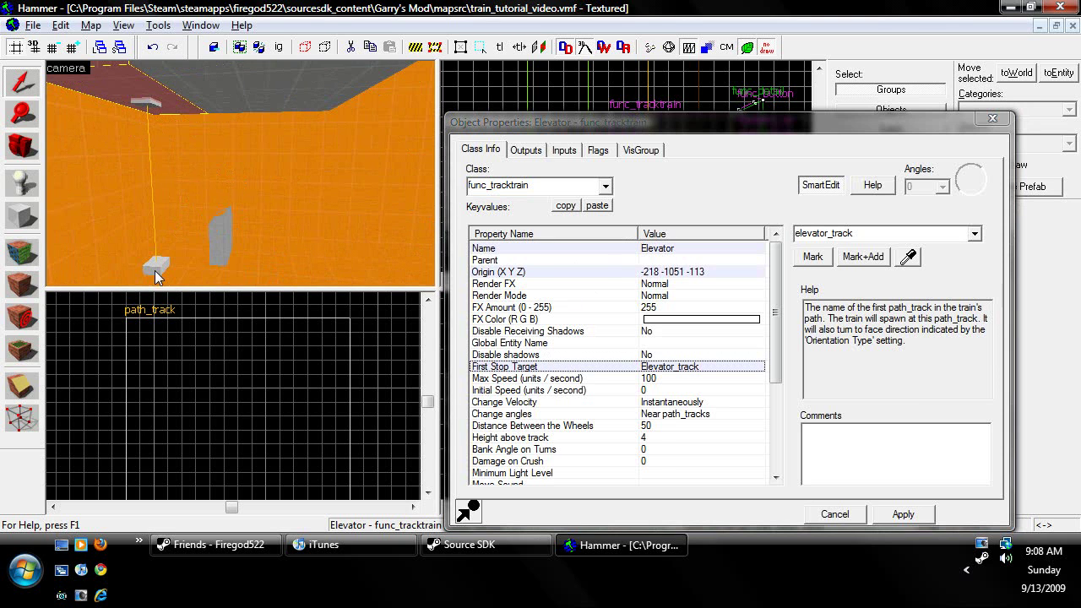
click(159, 266)
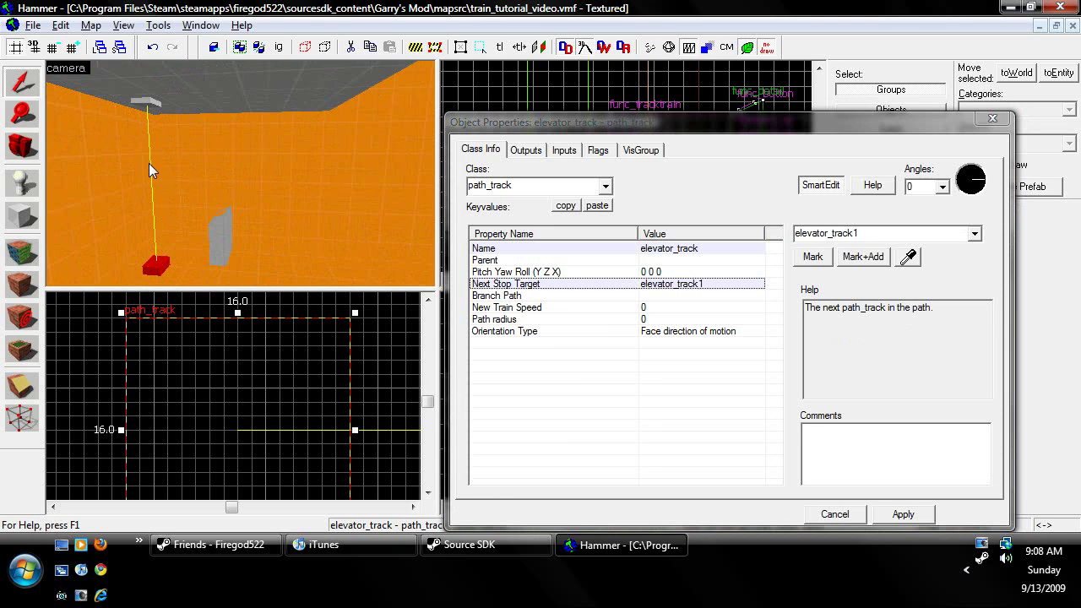
- Select the Elevator_up button on its stand and examine its outputs
click(219, 215)
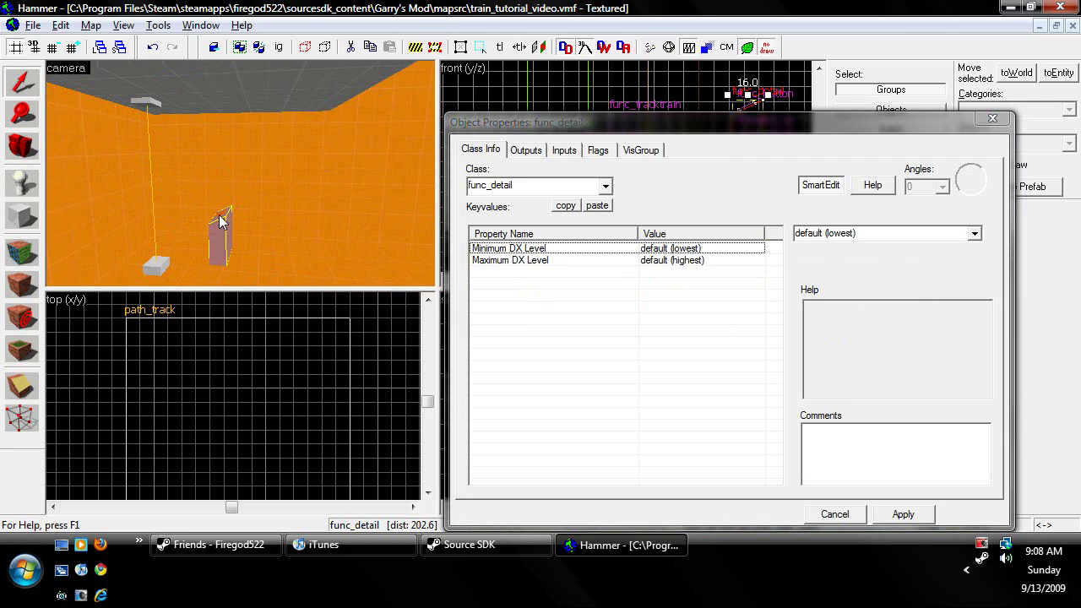
click(219, 215)
click(599, 150)
click(532, 153)
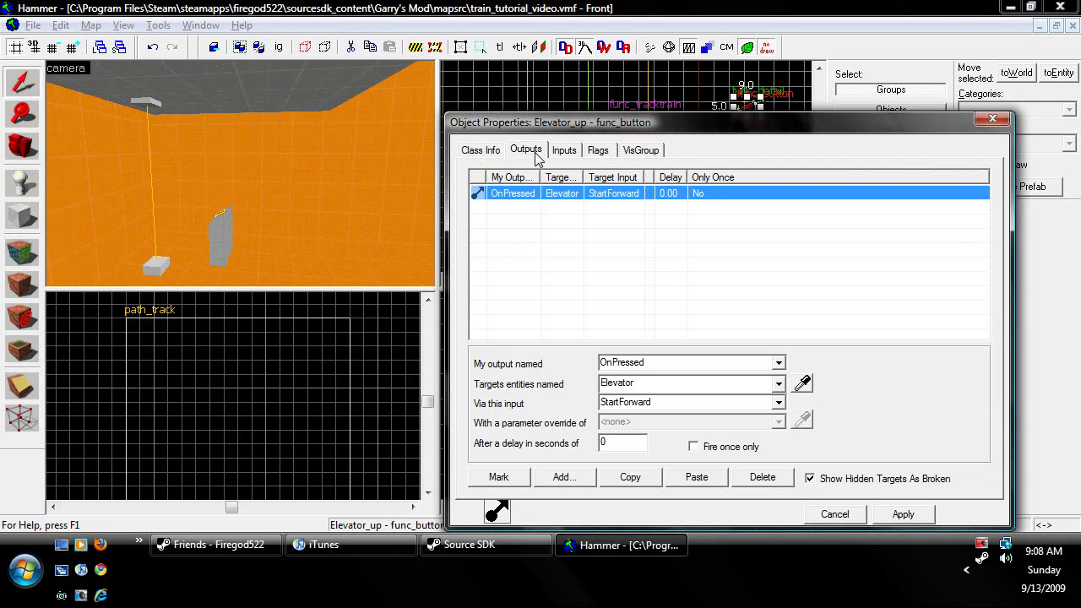
- Inspect the upper elevator node, review the Elevator's keyvalues again, and close the properties
click(139, 99)
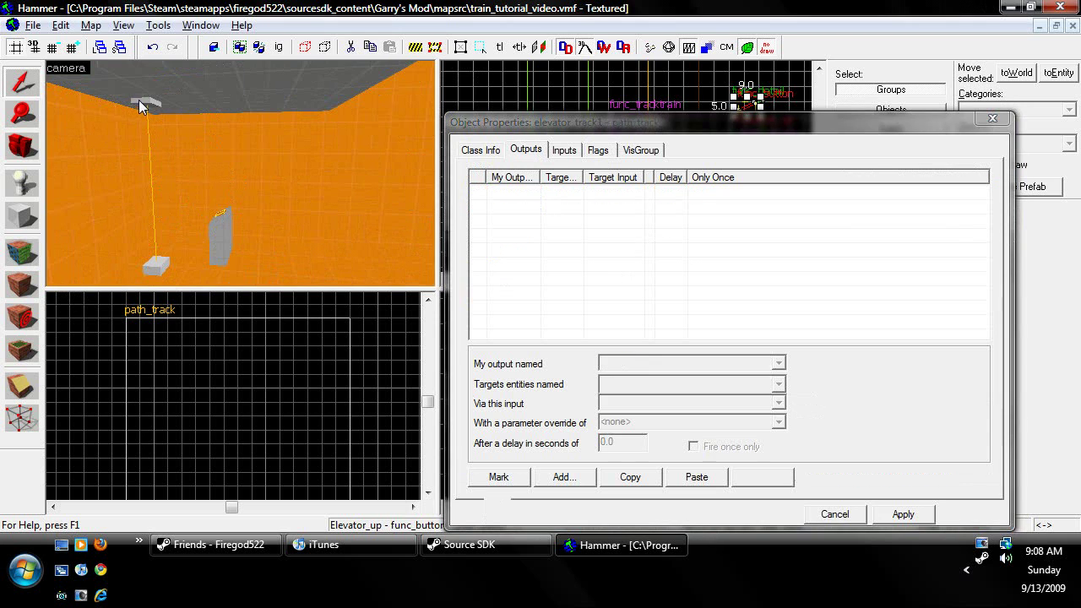
click(489, 151)
scroll(539, 259, down, 1)
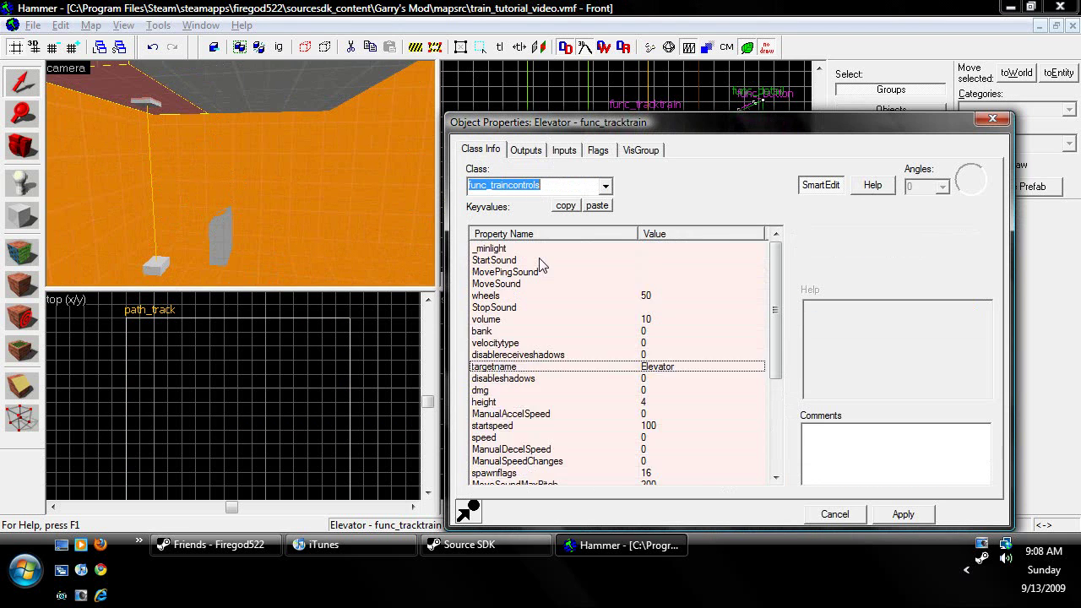
scroll(568, 265, up, 2)
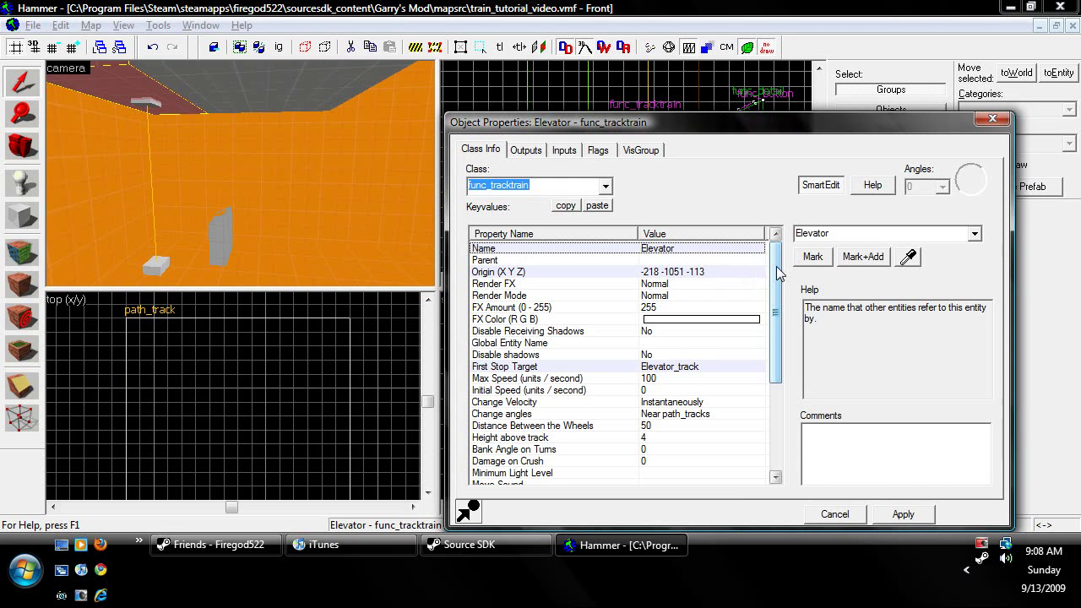
drag(774, 283, 775, 363)
click(832, 517)
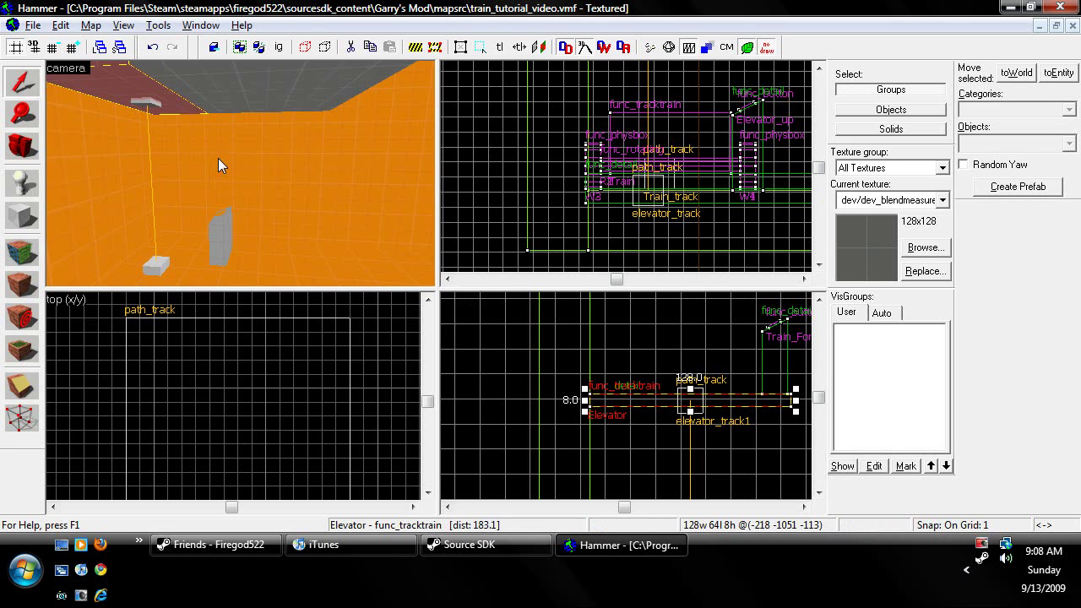
- Clear the selection and look over the elevator's button stand and the floor around it in the camera view
key(z)
key(s)
key(w)
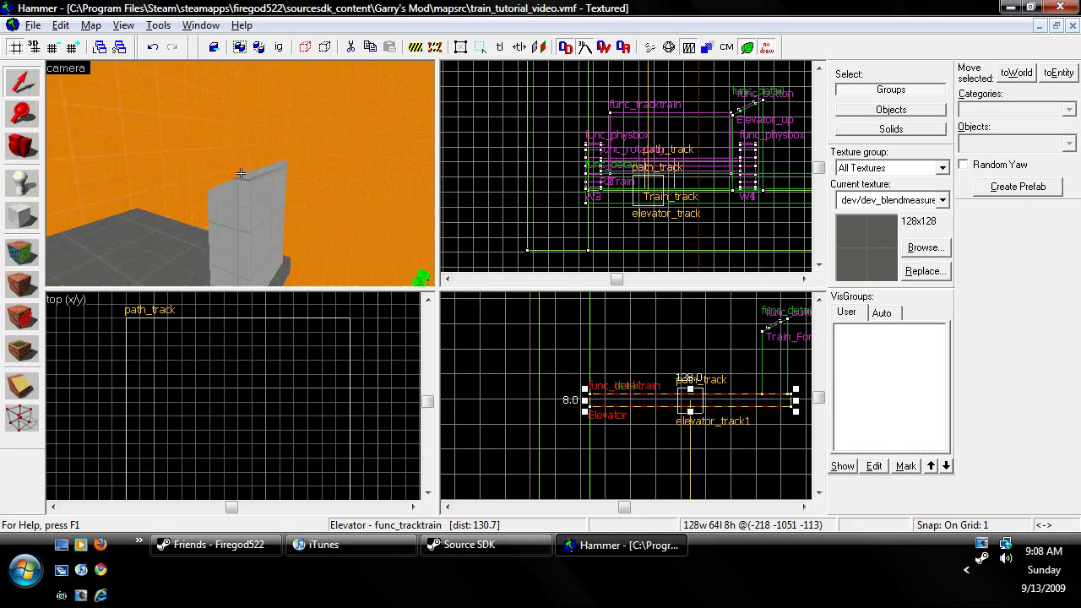
key(z)
click(497, 197)
key(z)
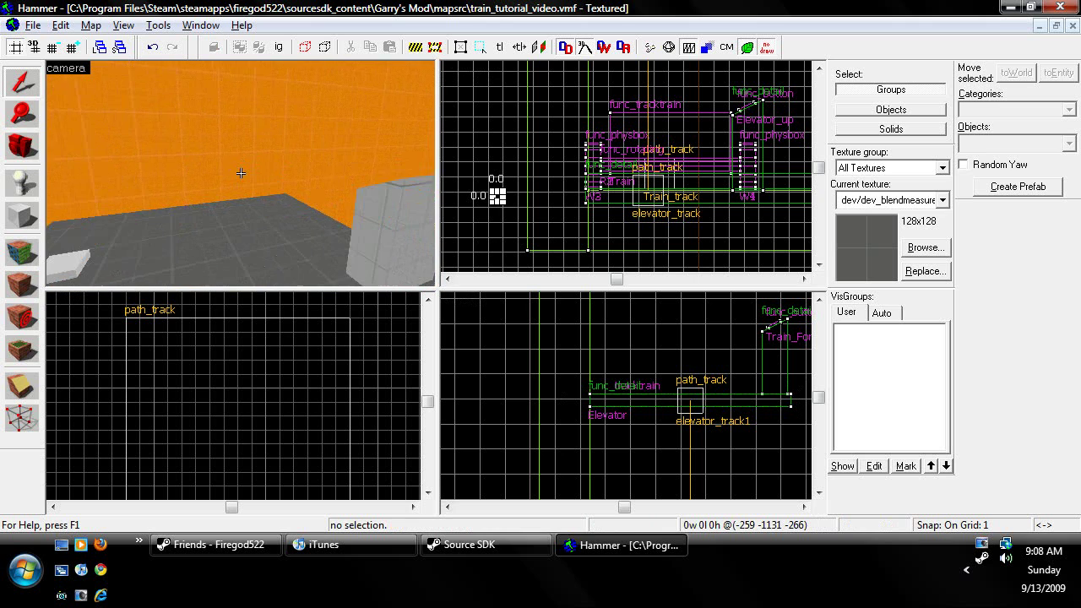
- Look over the elevator platform, its two path nodes and button stands, and the train track in the camera view
key(z)
key(z)
key(s)
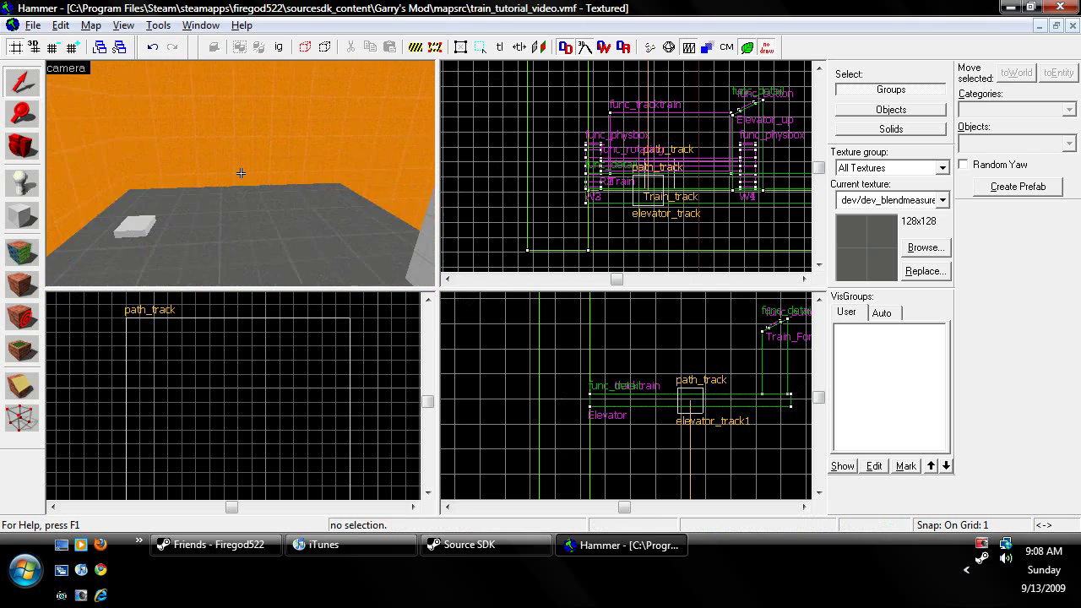
key(w)
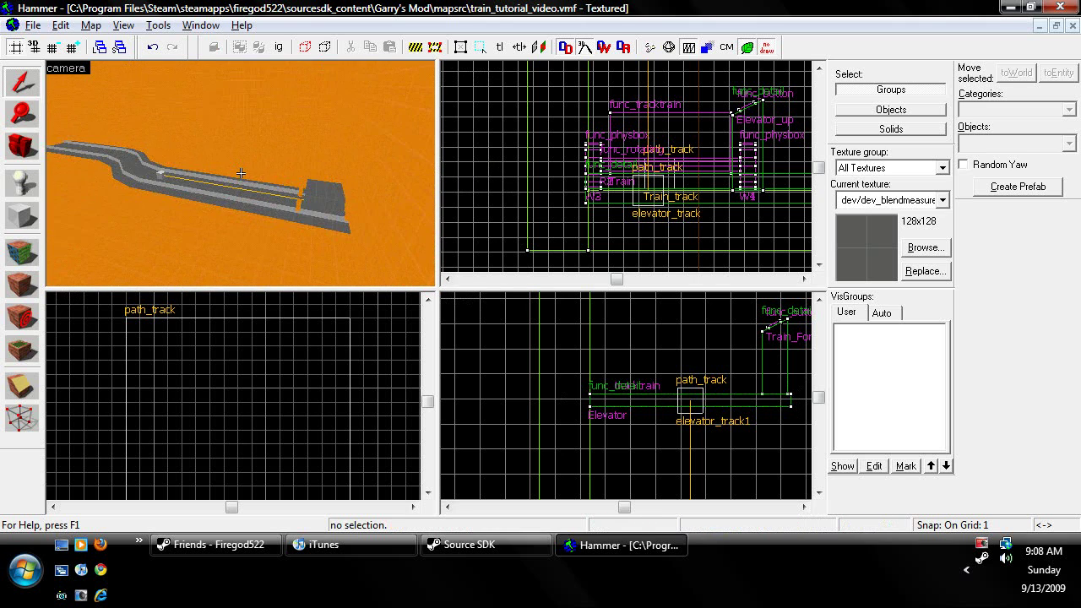
key(z)
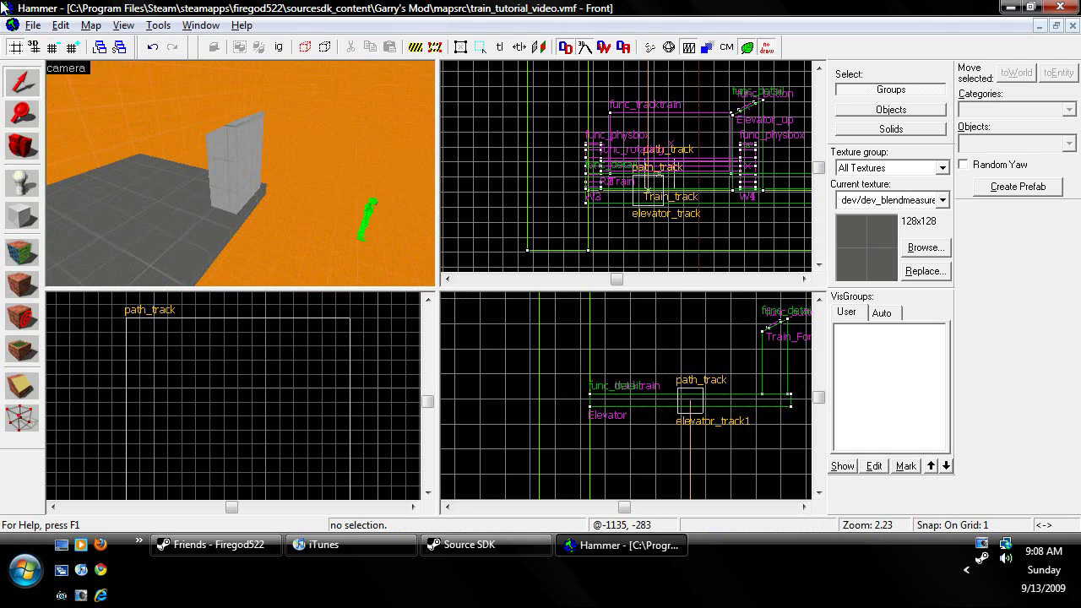
key(z)
key(s)
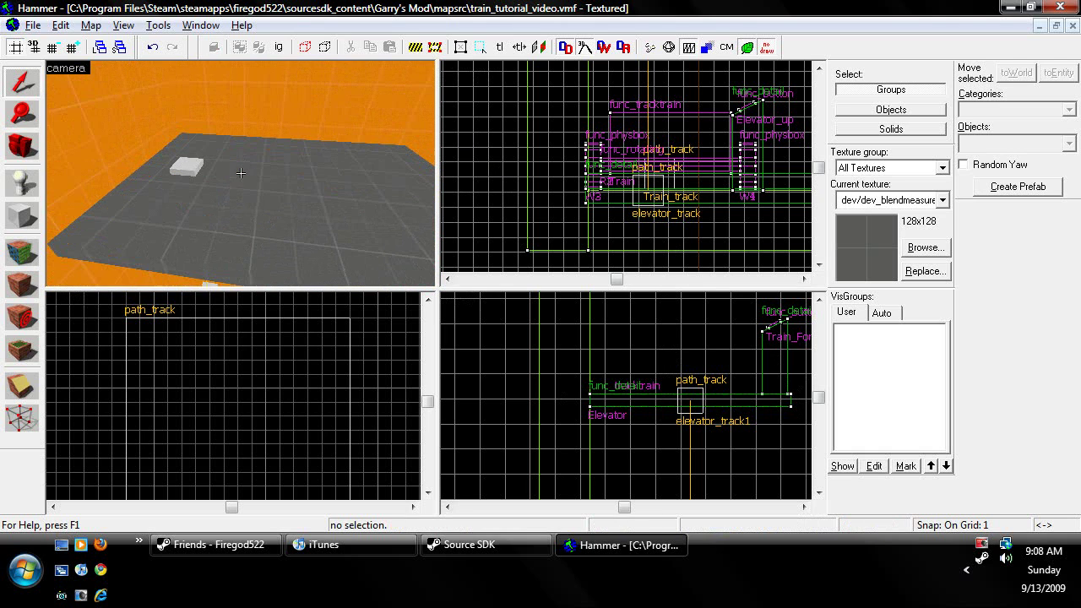
scroll(211, 221, down, 3)
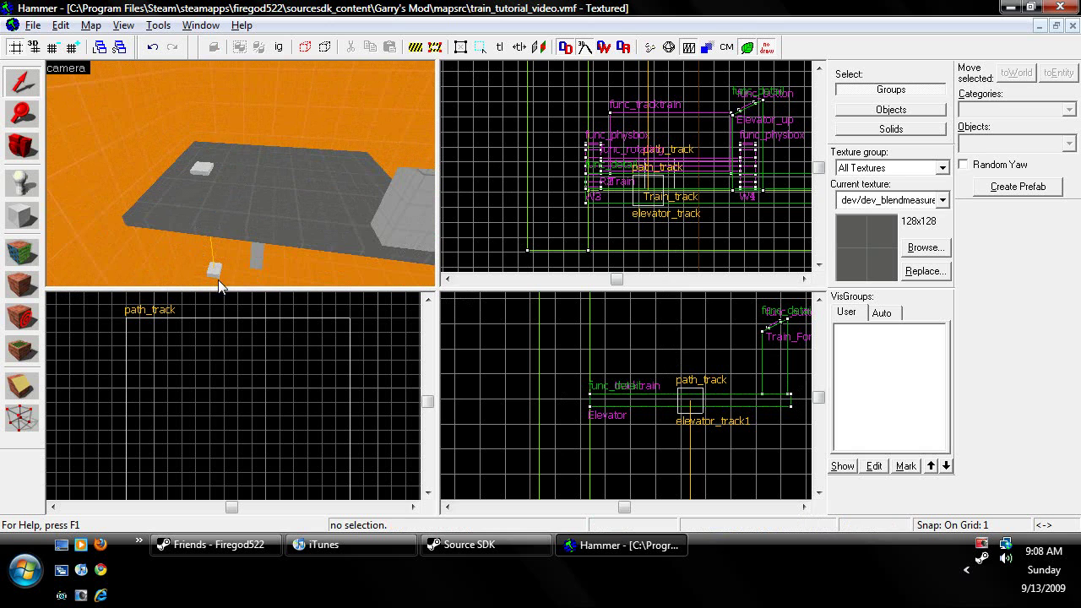
key(z)
key(s)
key(z)
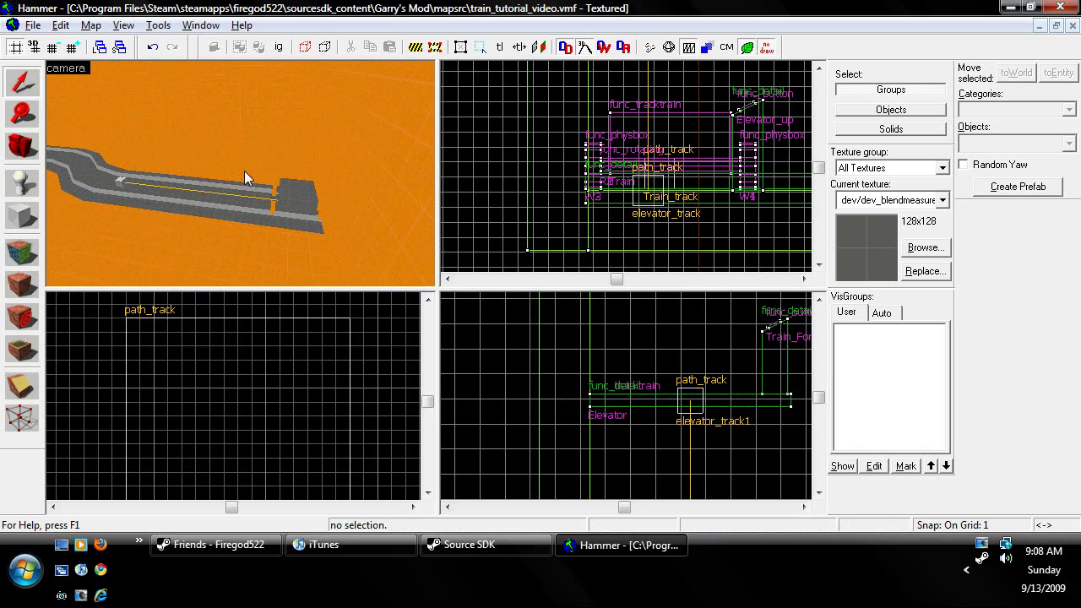
- Select the Train func_tracktrain body, inspect it with its wheels and rails, and clear the selection
key(z)
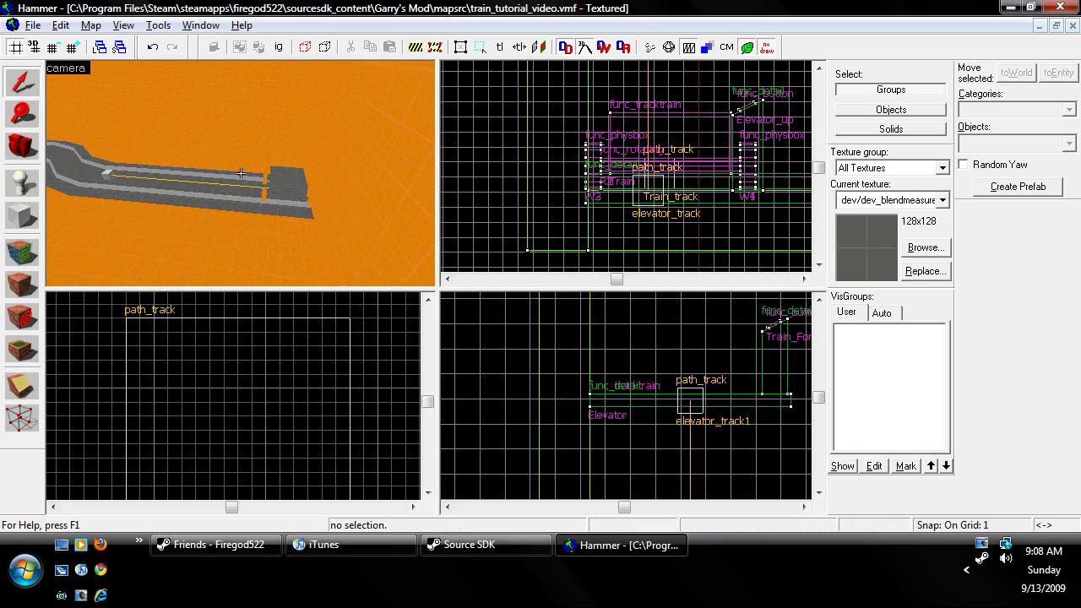
key(w)
click(240, 173)
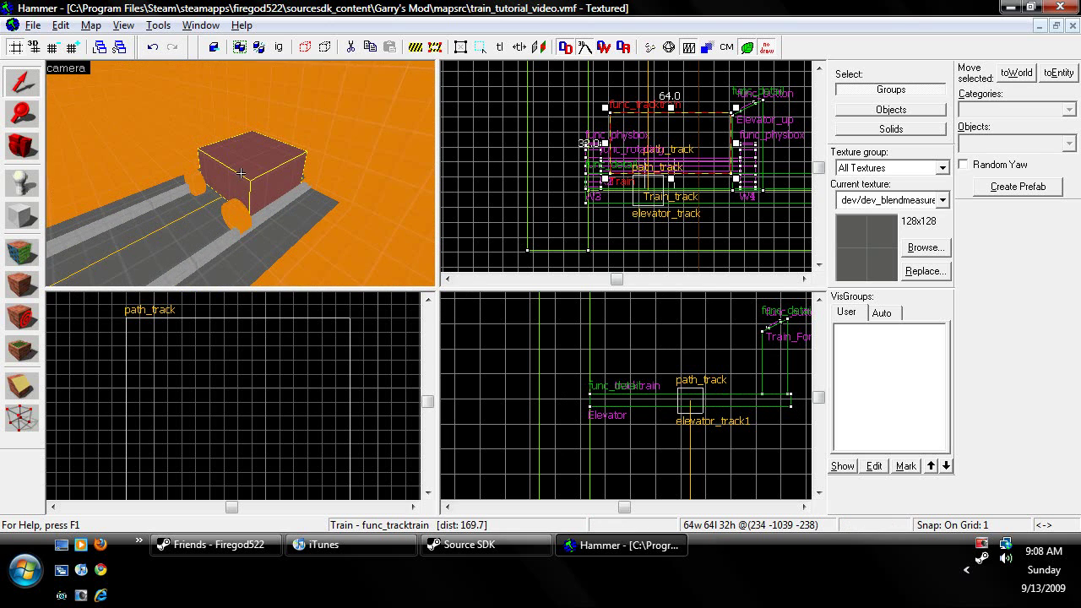
key(z)
click(464, 135)
key(z)
key(w)
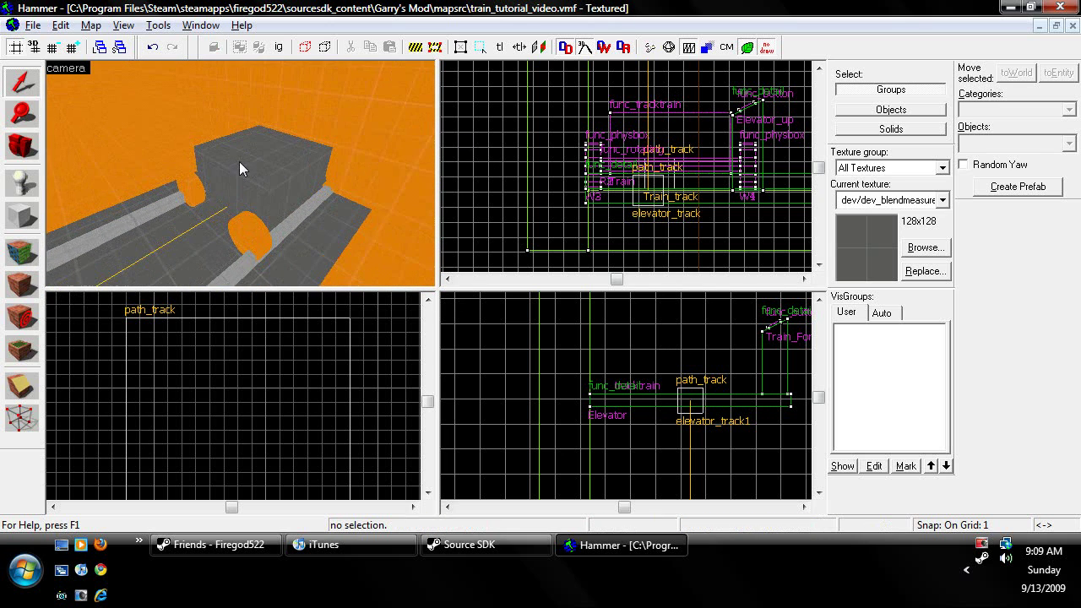
key(d)
click(241, 173)
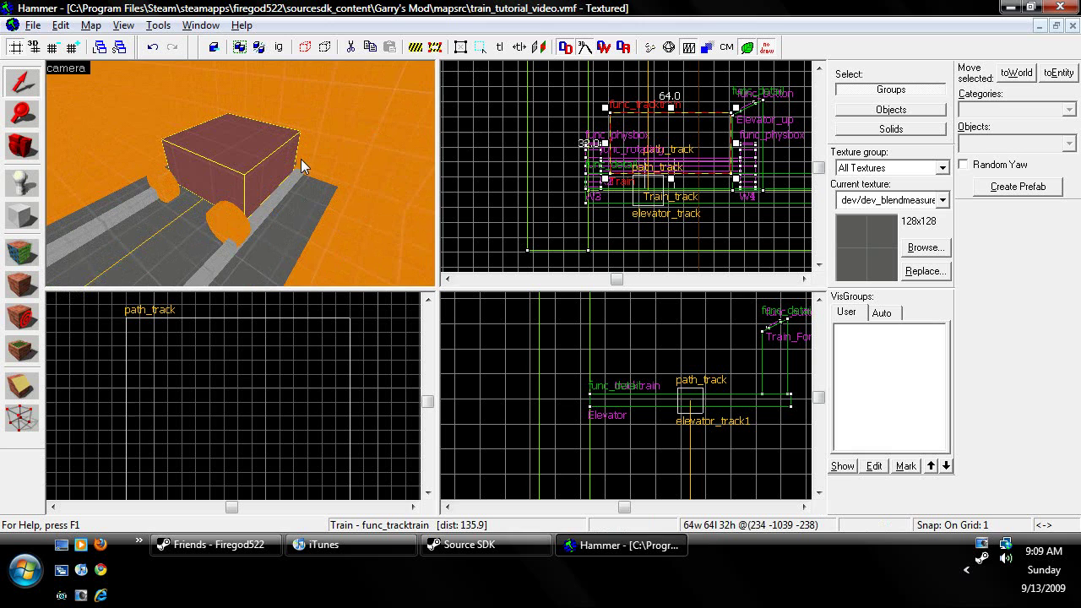
key(z)
key(w)
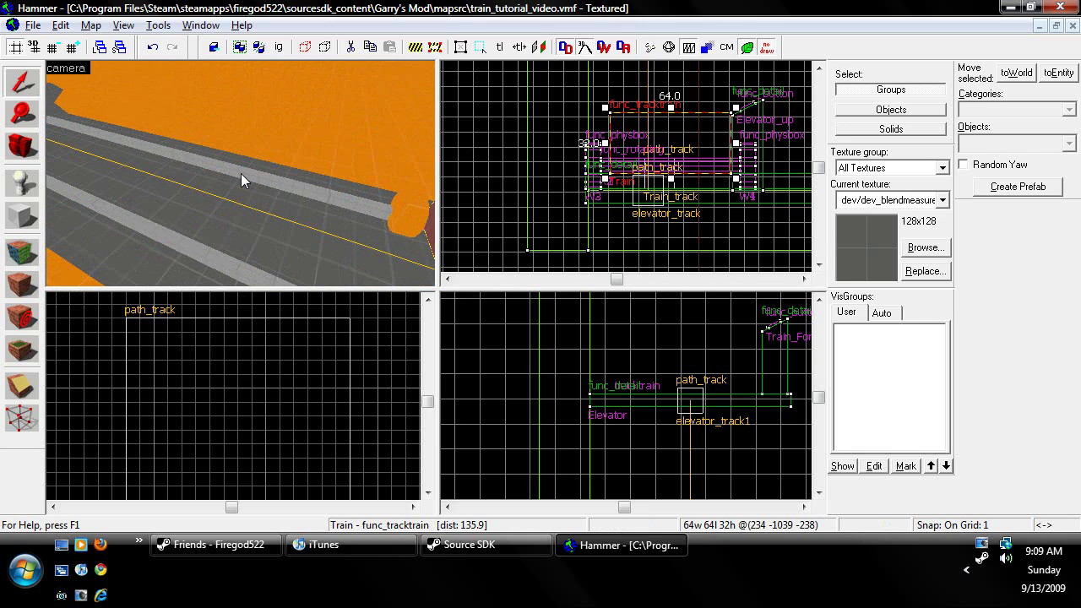
key(z)
drag(500, 138, 503, 124)
key(z)
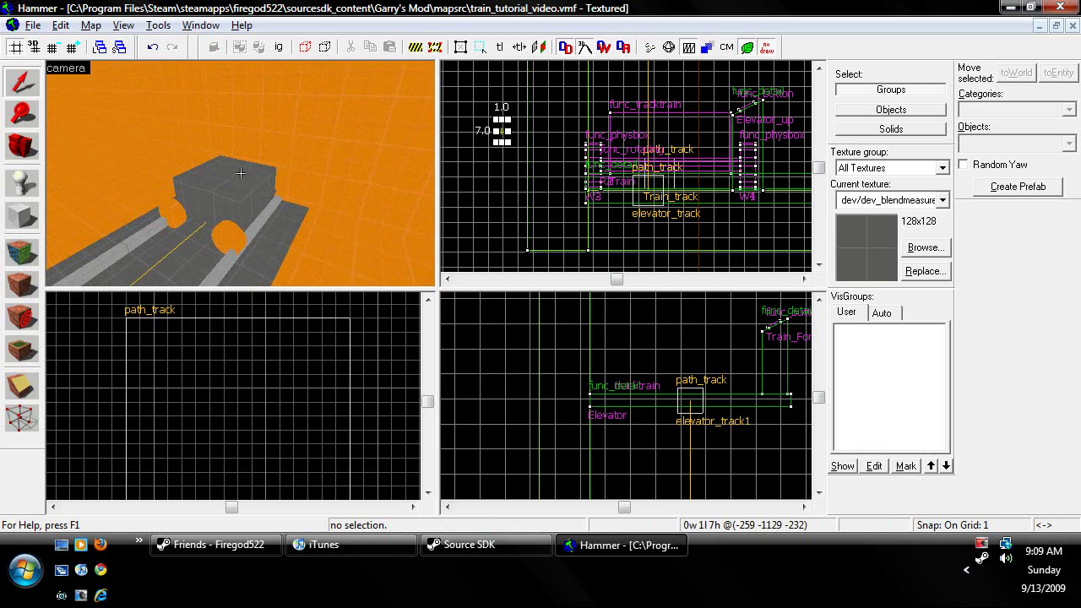
- Examine the elevator's lower path node and the button stand beside it up close
key(w)
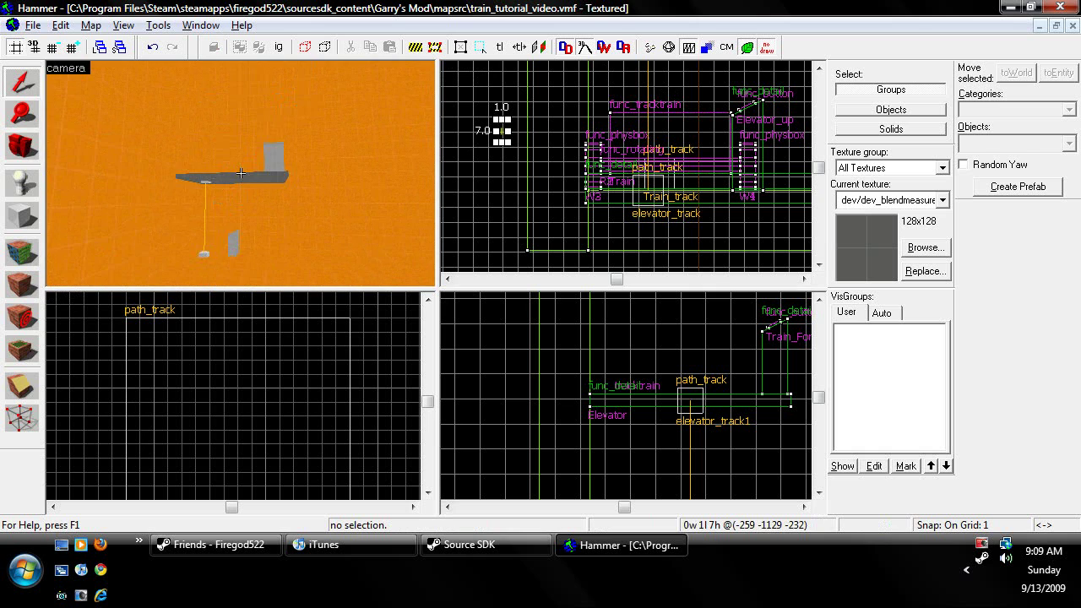
key(w)
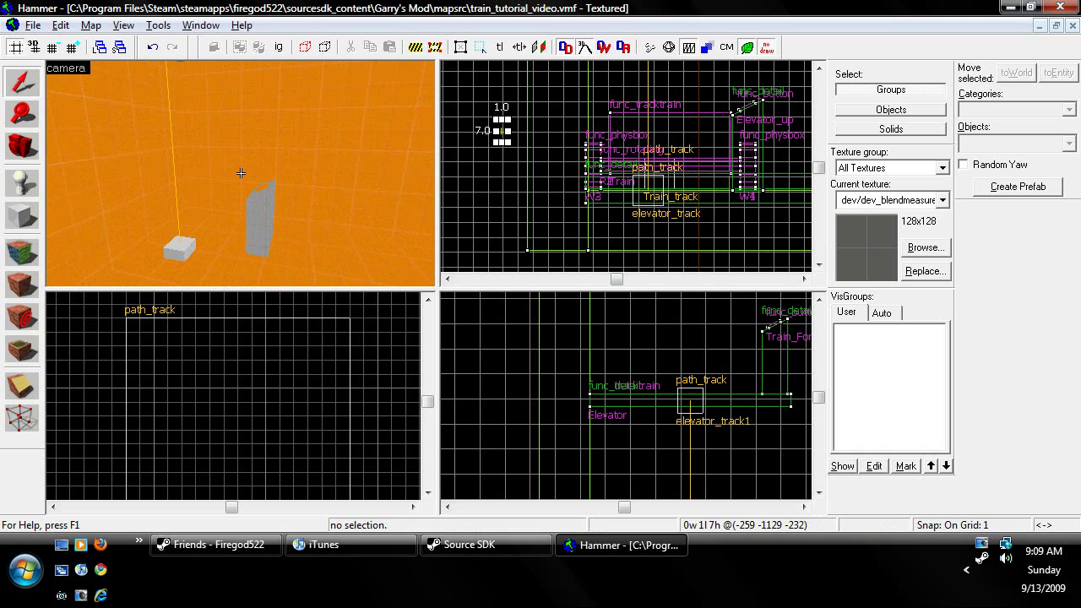
key(w)
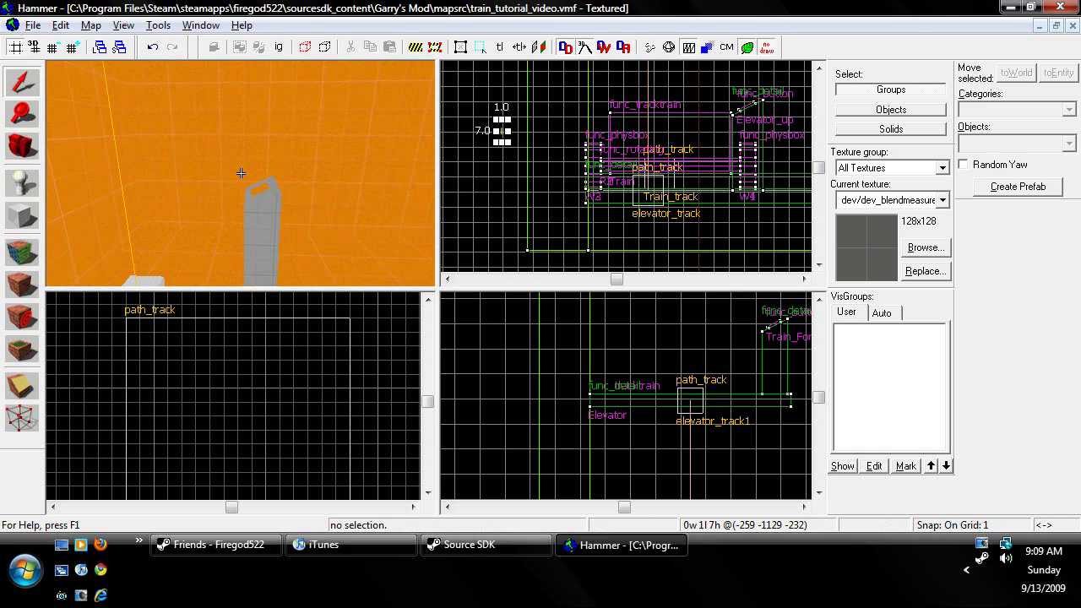